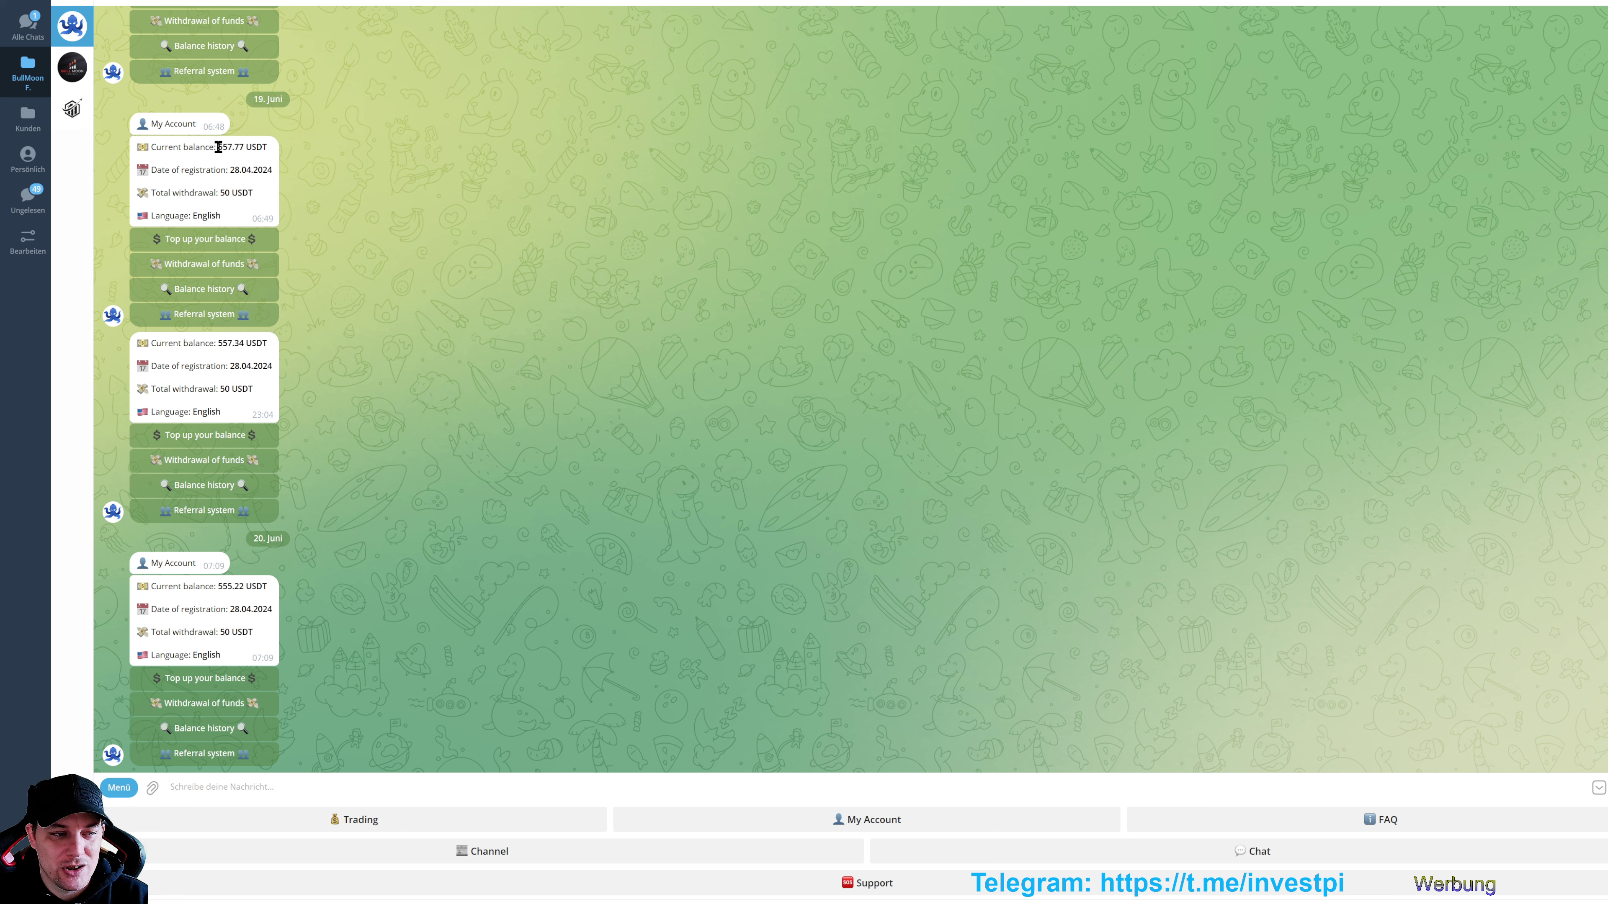
# Examine the current balance, registration date and total withdrawal in the bot's 19 June account message, glancing at the BullMoon Finance channel in between
pyautogui.moveTo(218, 147); pyautogui.dragTo(239, 146)
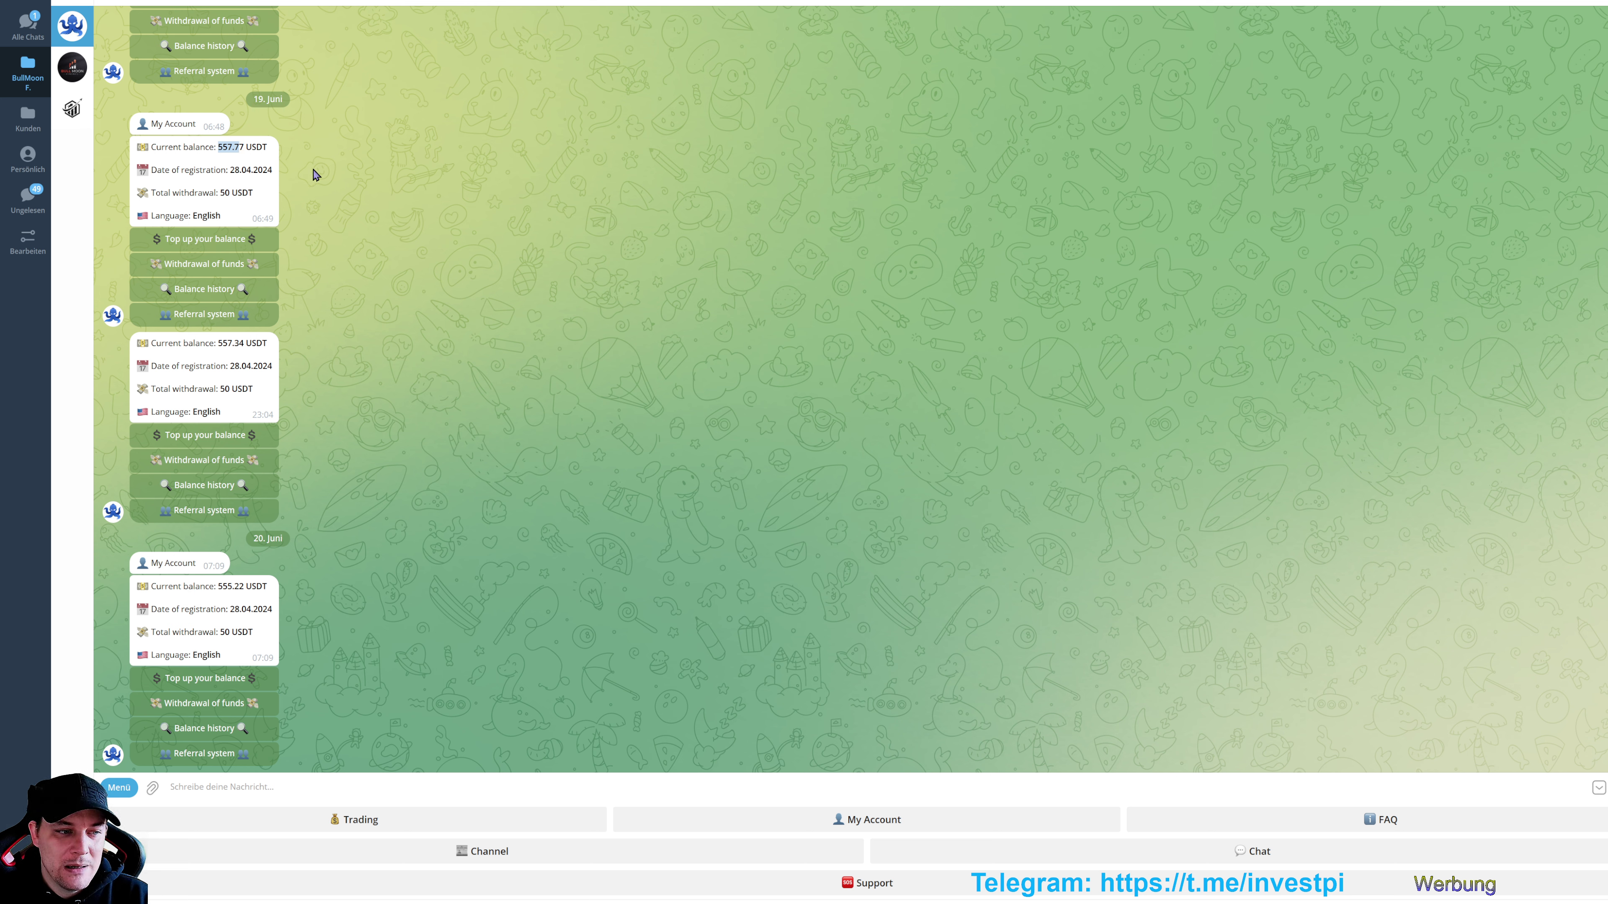
pyautogui.click(237, 167)
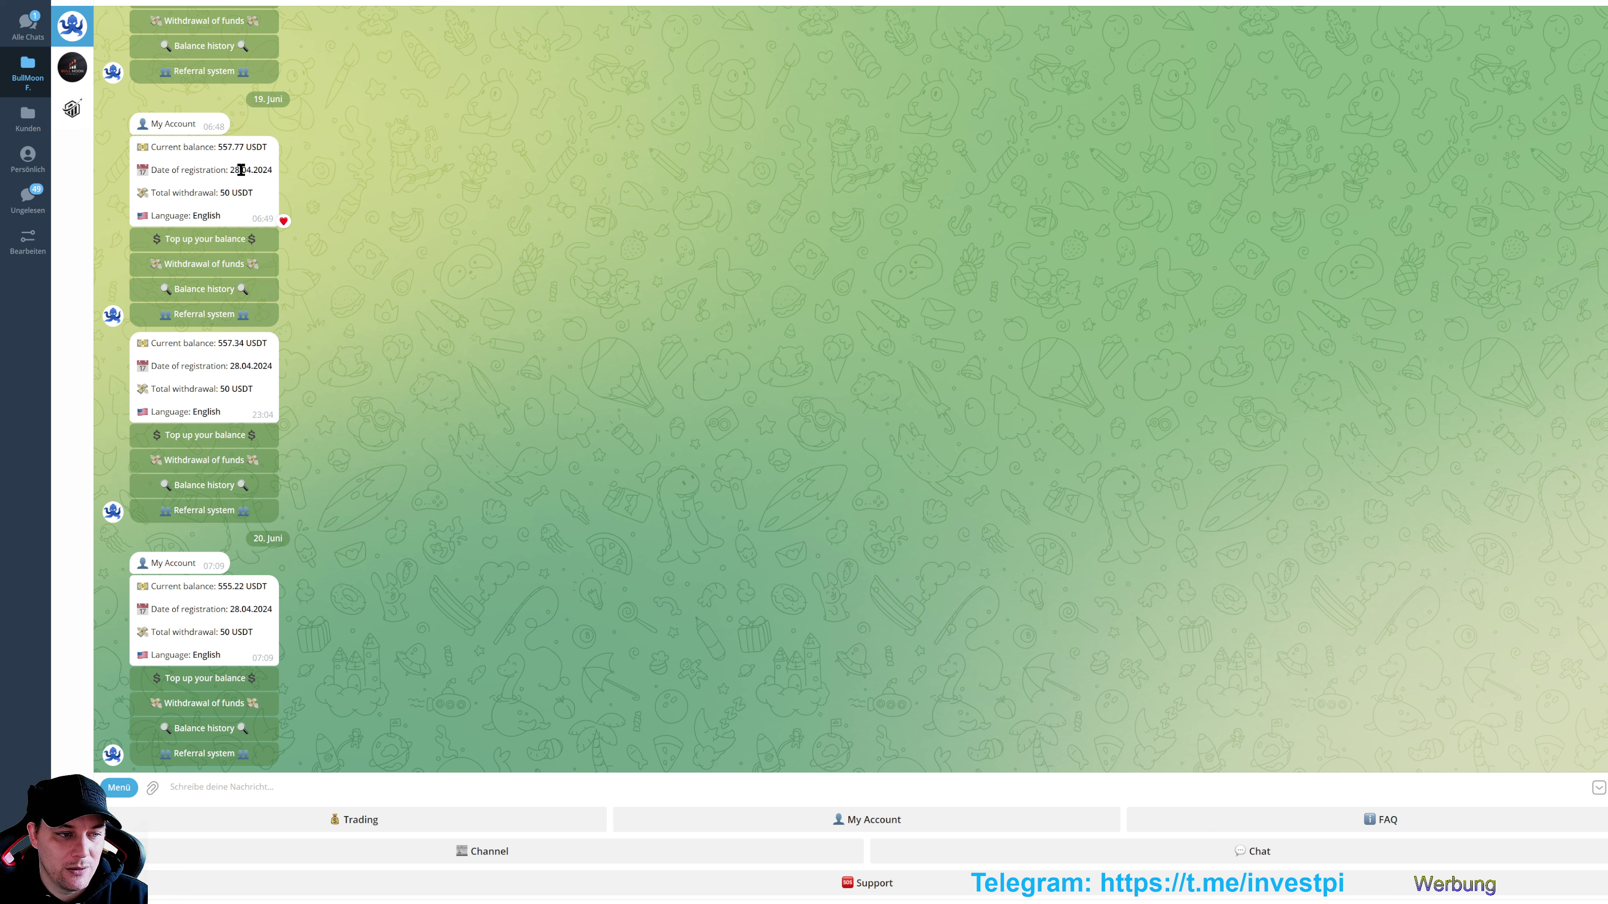
pyautogui.moveTo(230, 170); pyautogui.dragTo(251, 169)
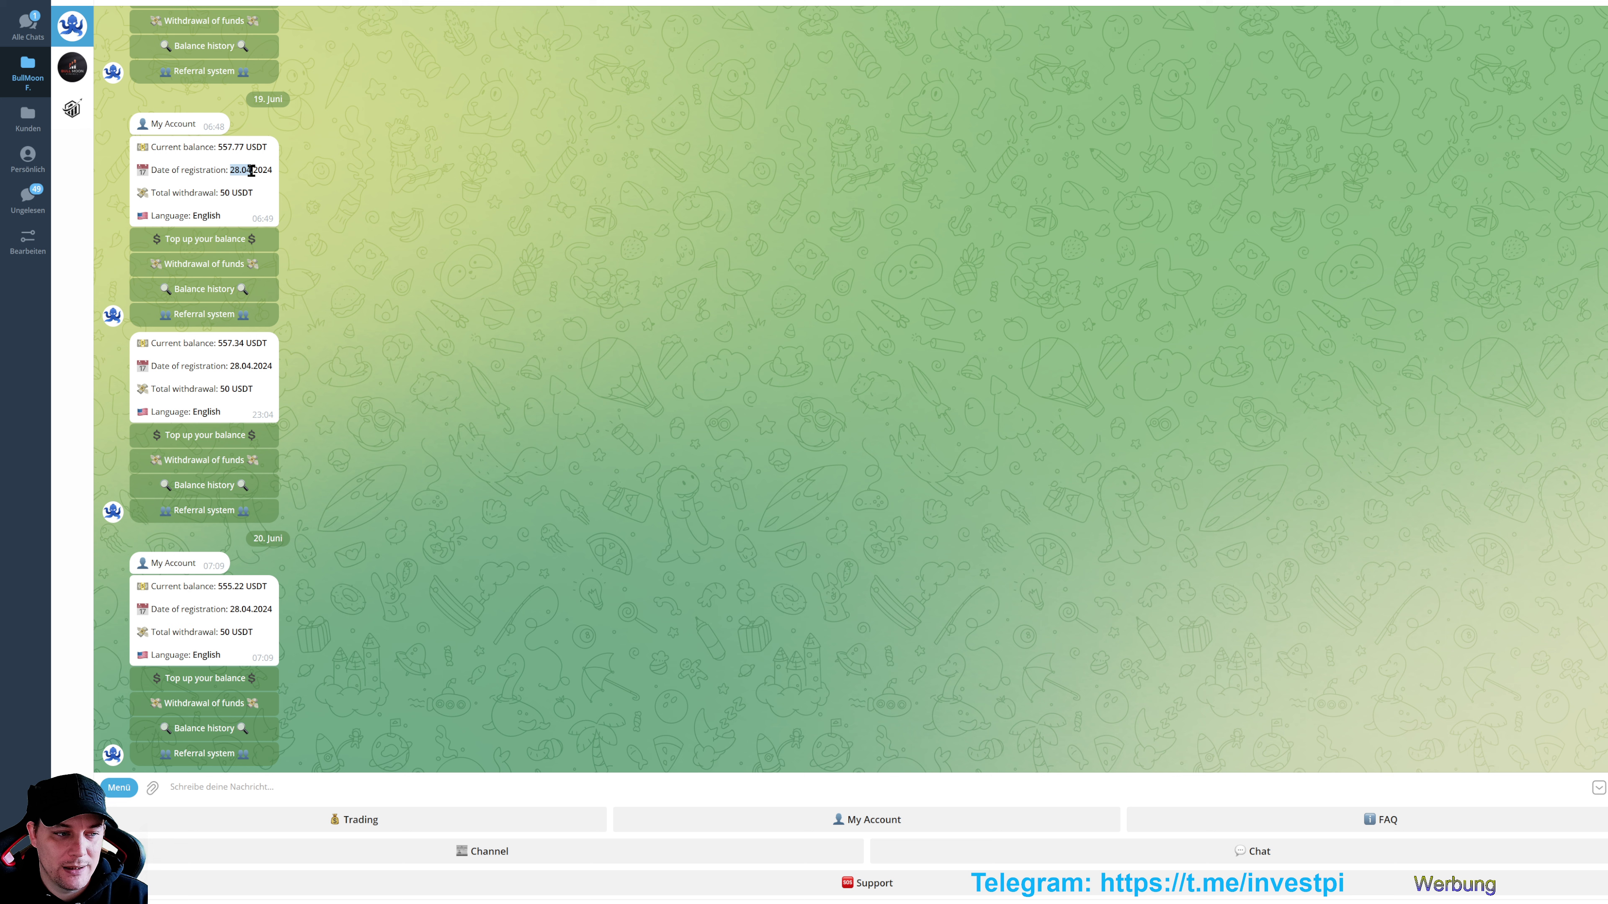
pyautogui.click(251, 170)
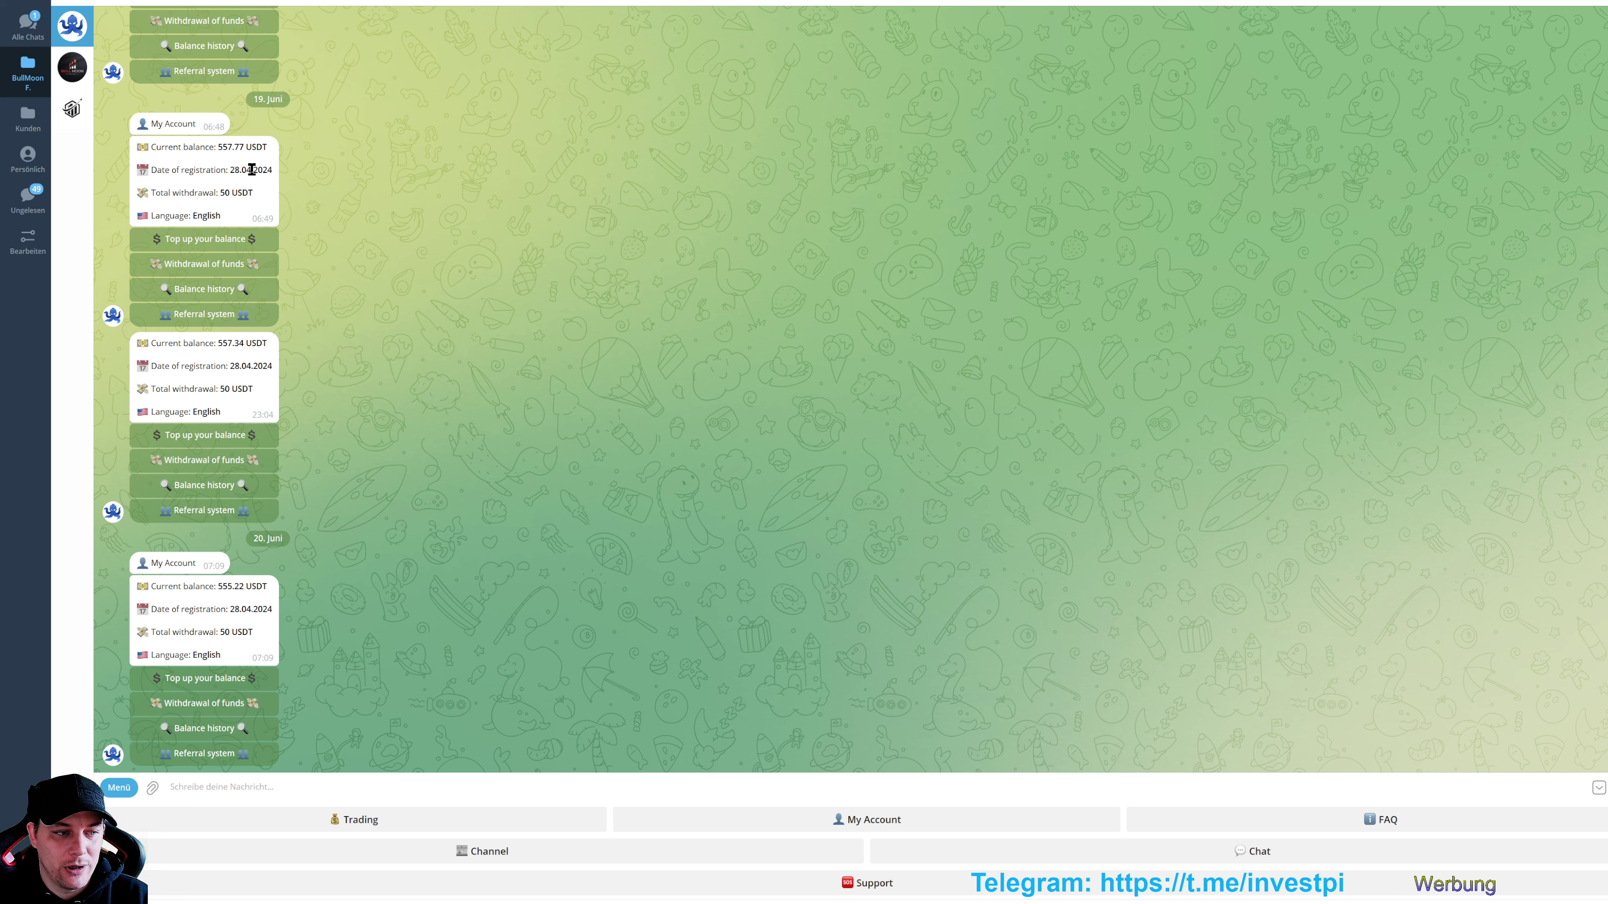
pyautogui.moveTo(218, 147); pyautogui.dragTo(297, 190)
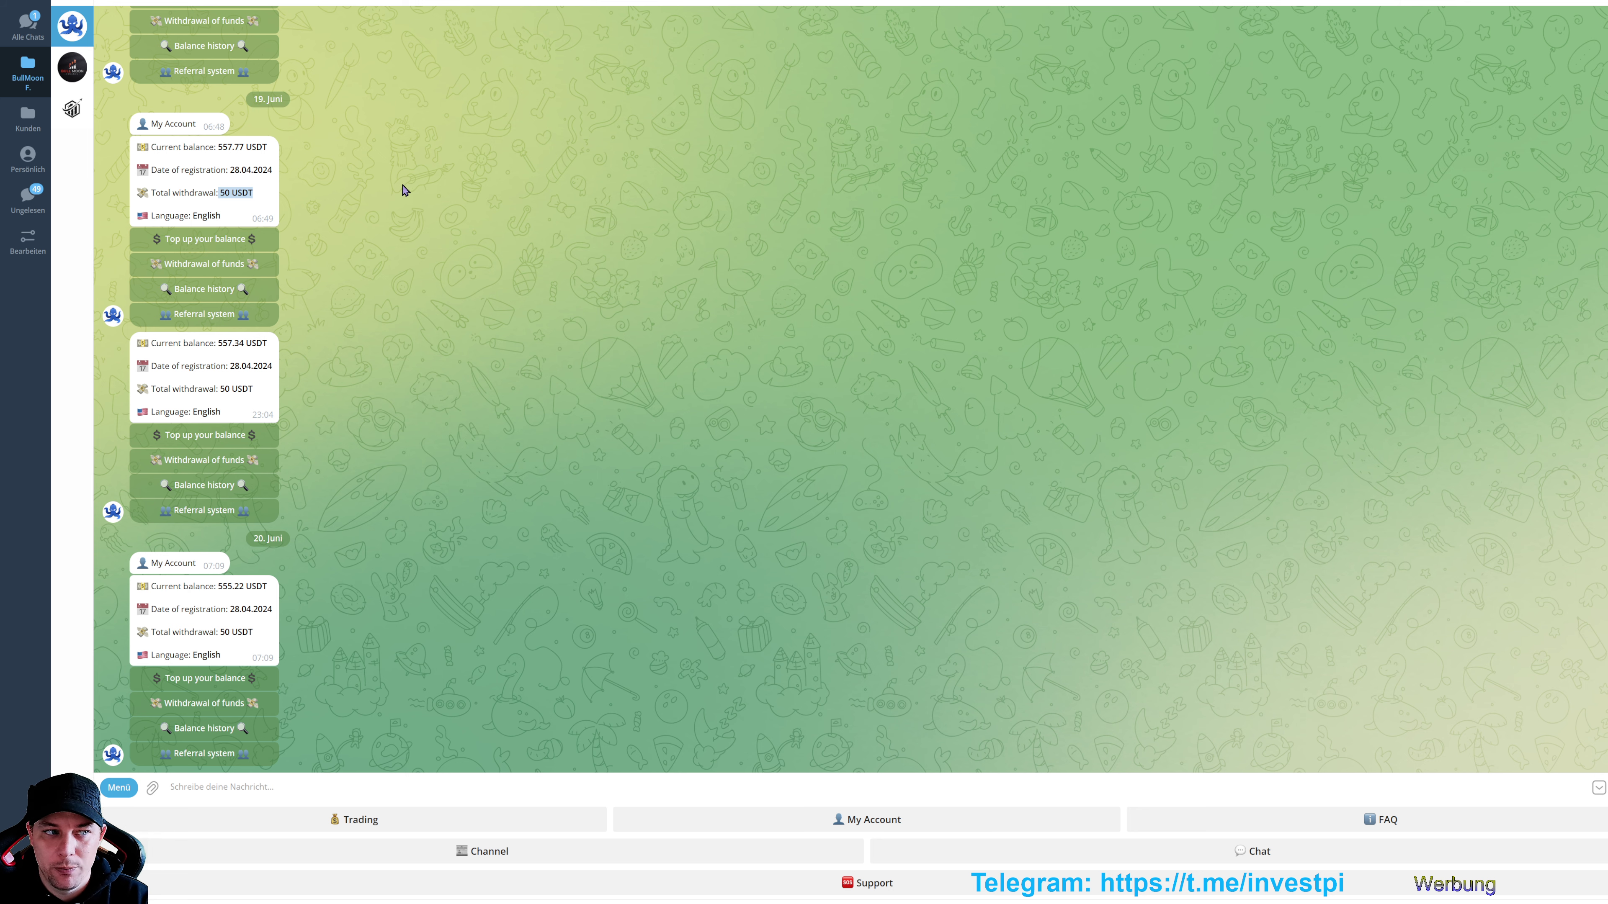
pyautogui.click(72, 67)
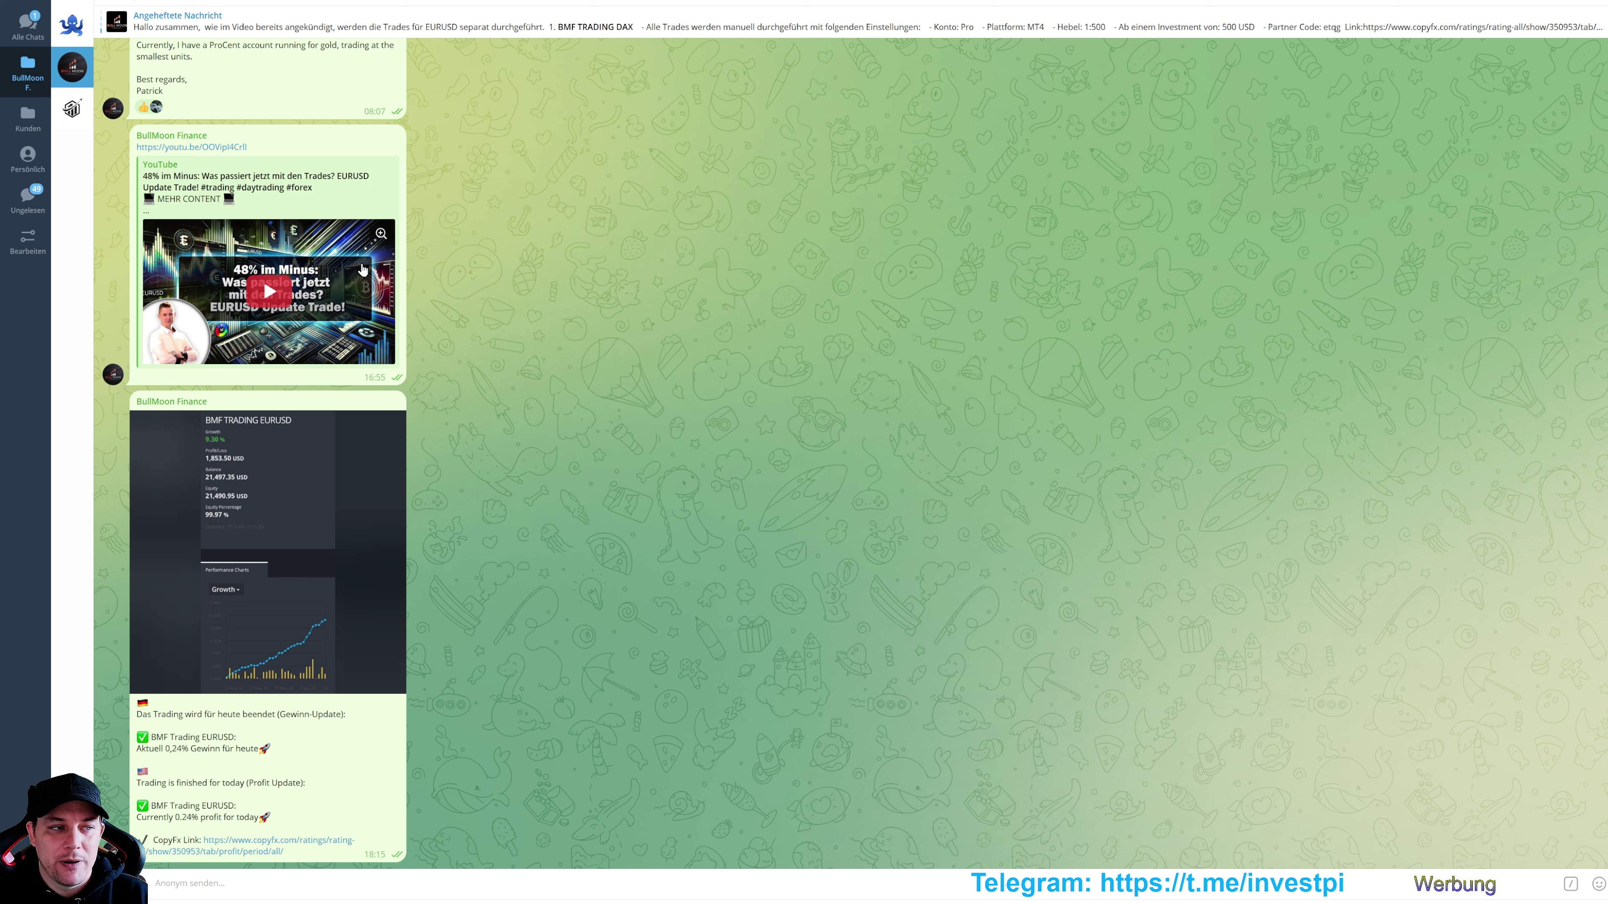
pyautogui.doubleClick(192, 89)
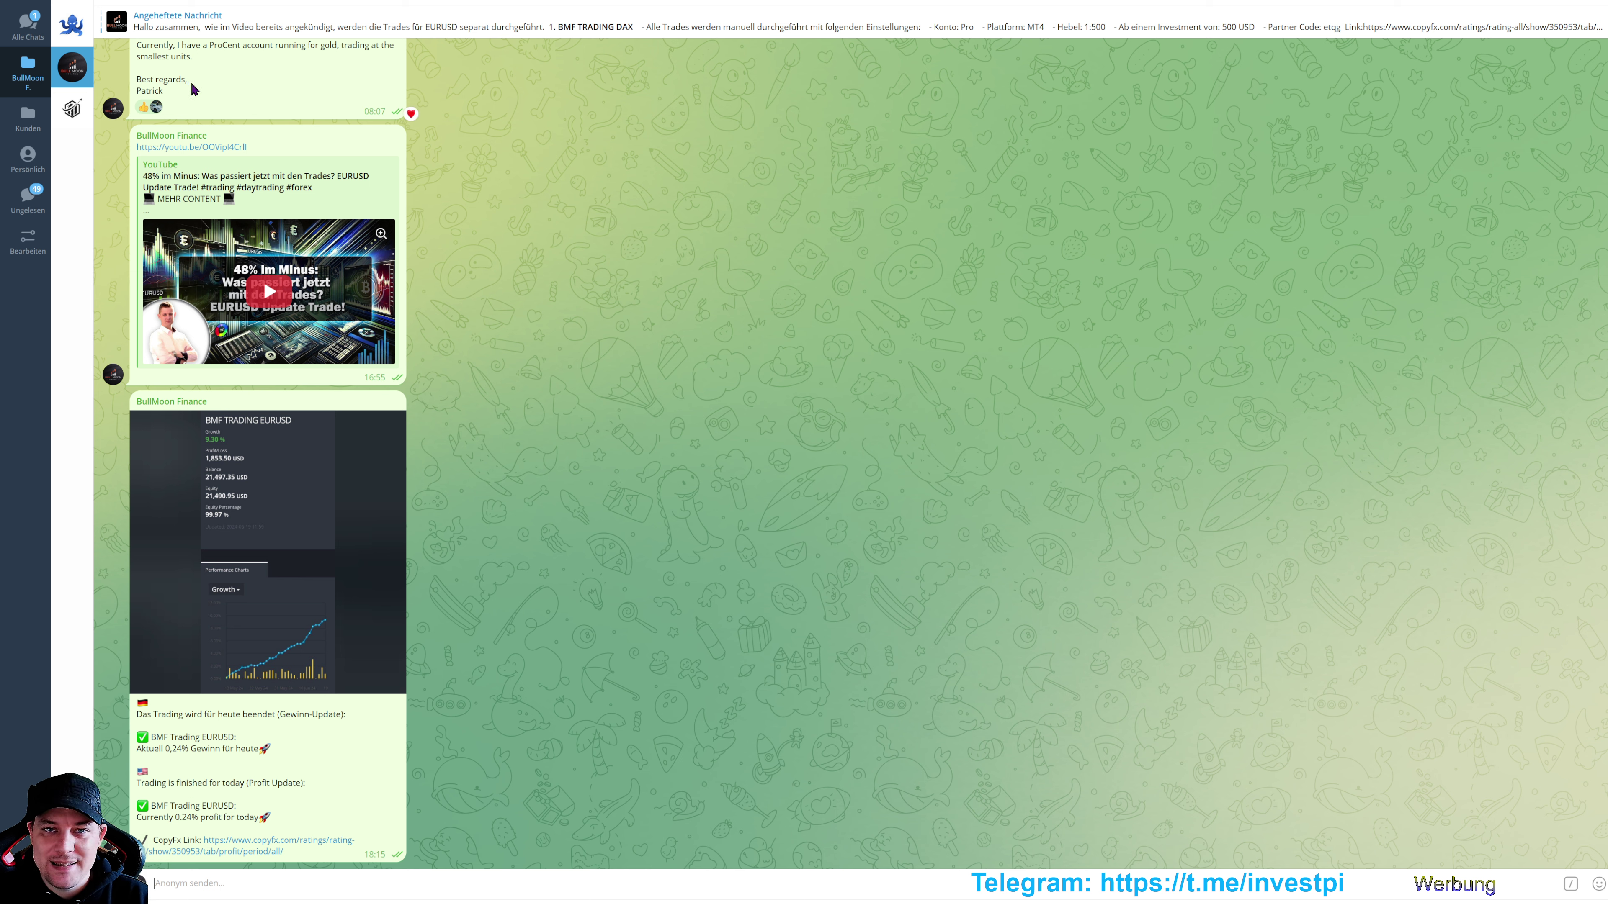
pyautogui.click(72, 26)
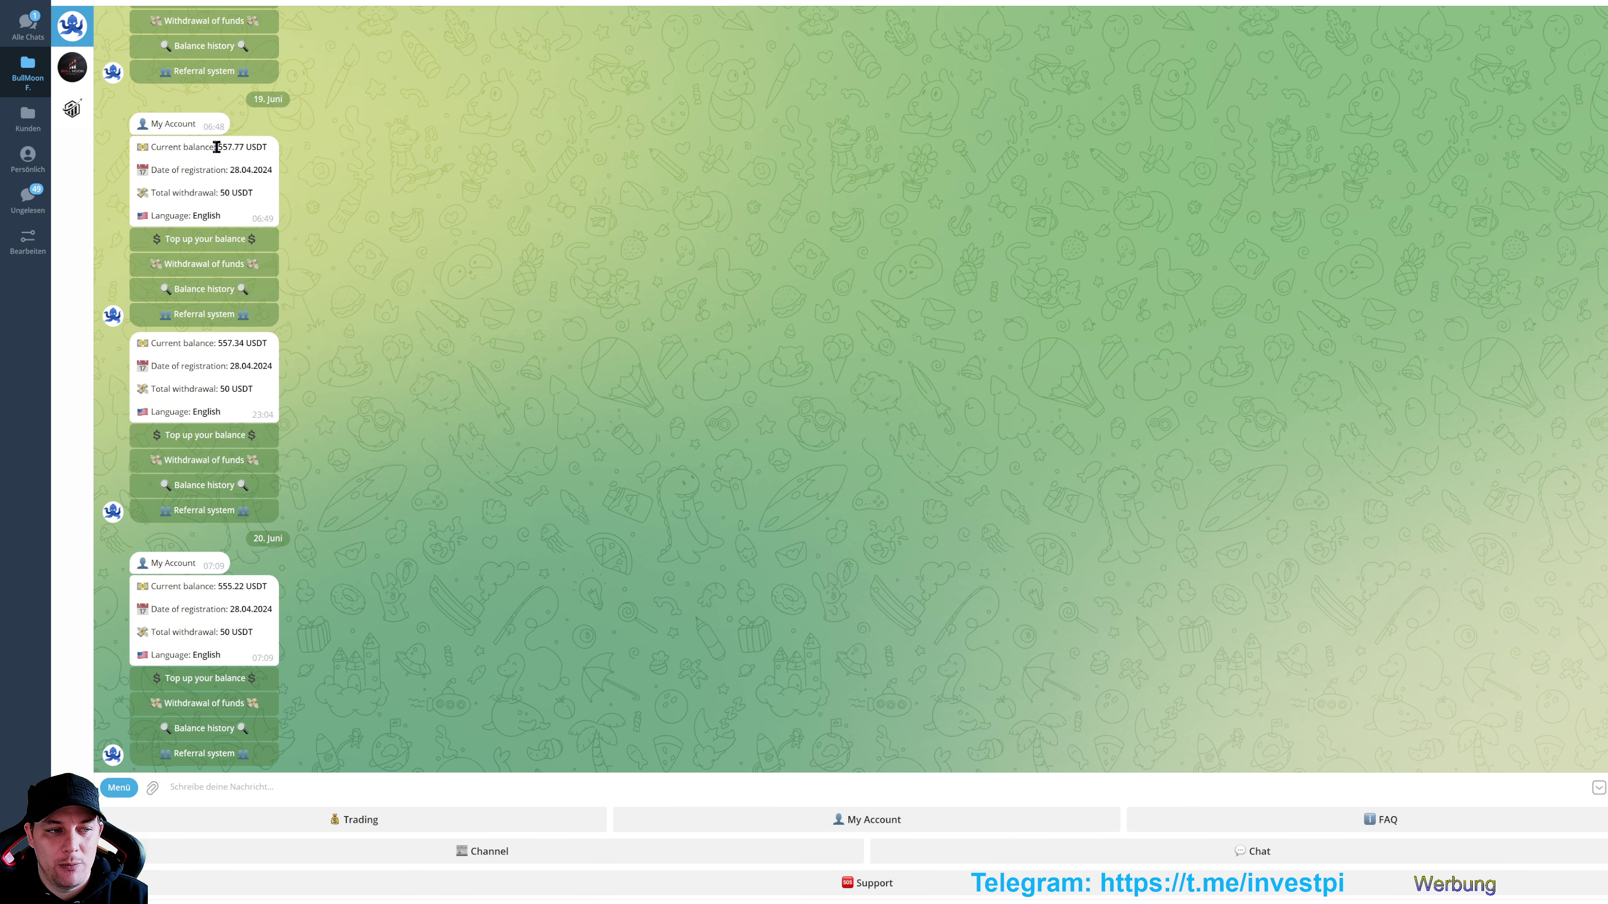
pyautogui.moveTo(214, 147); pyautogui.dragTo(270, 151)
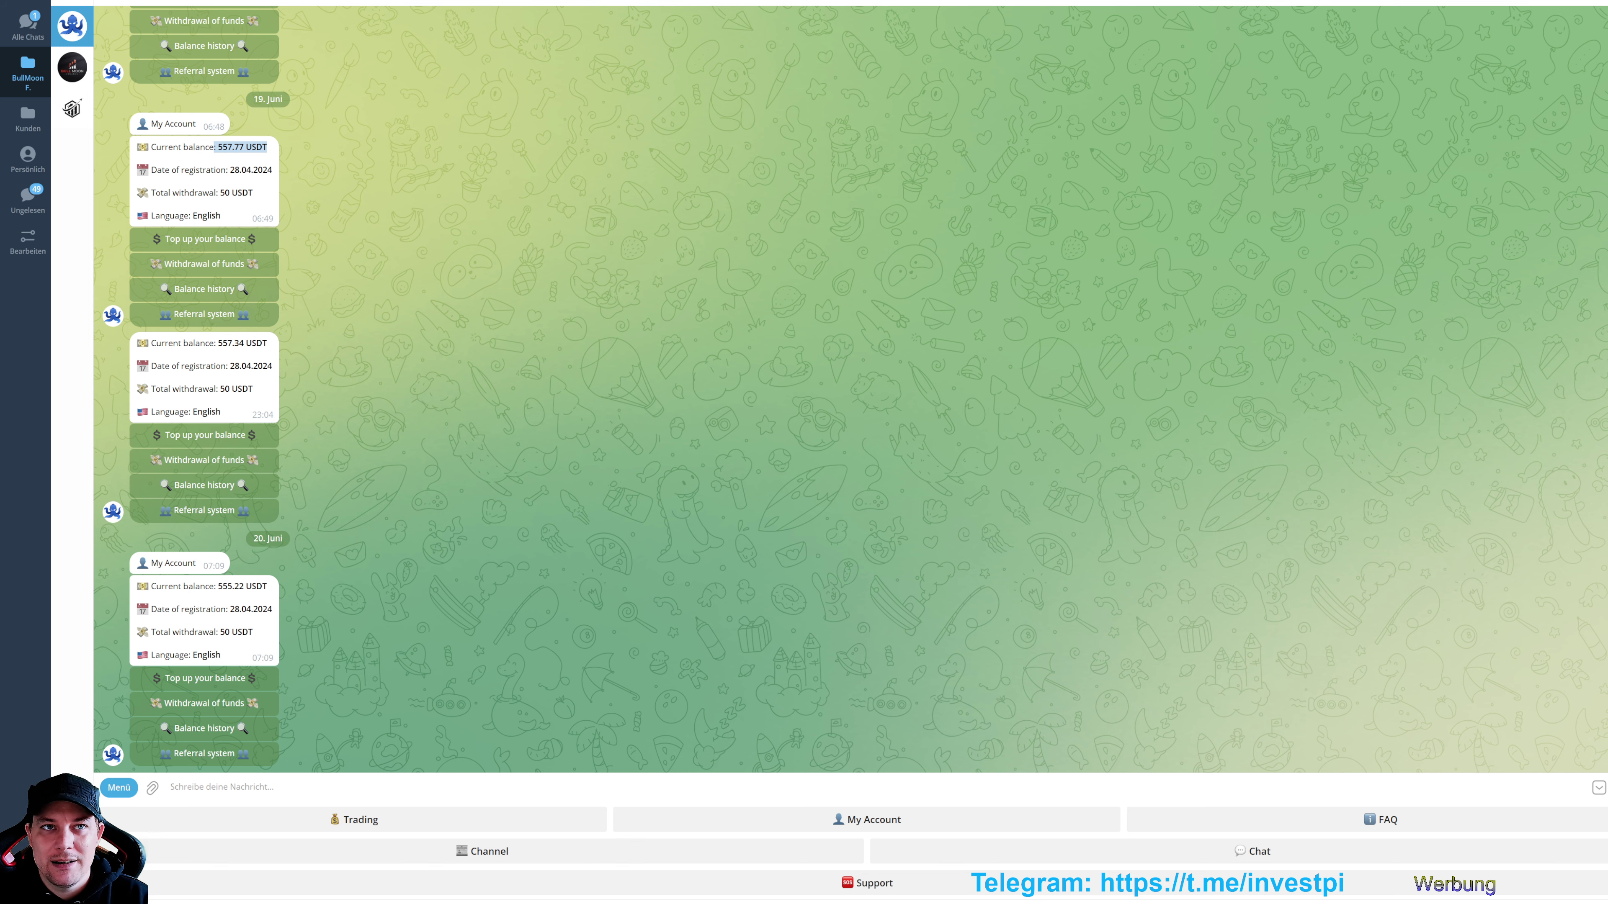
# Switch to the Excel workbook and compare the daily percentages in the "Eine ca. Berechnung" table with the "Echte Daten" table
pyautogui.hotkey('alt', 'Tab')
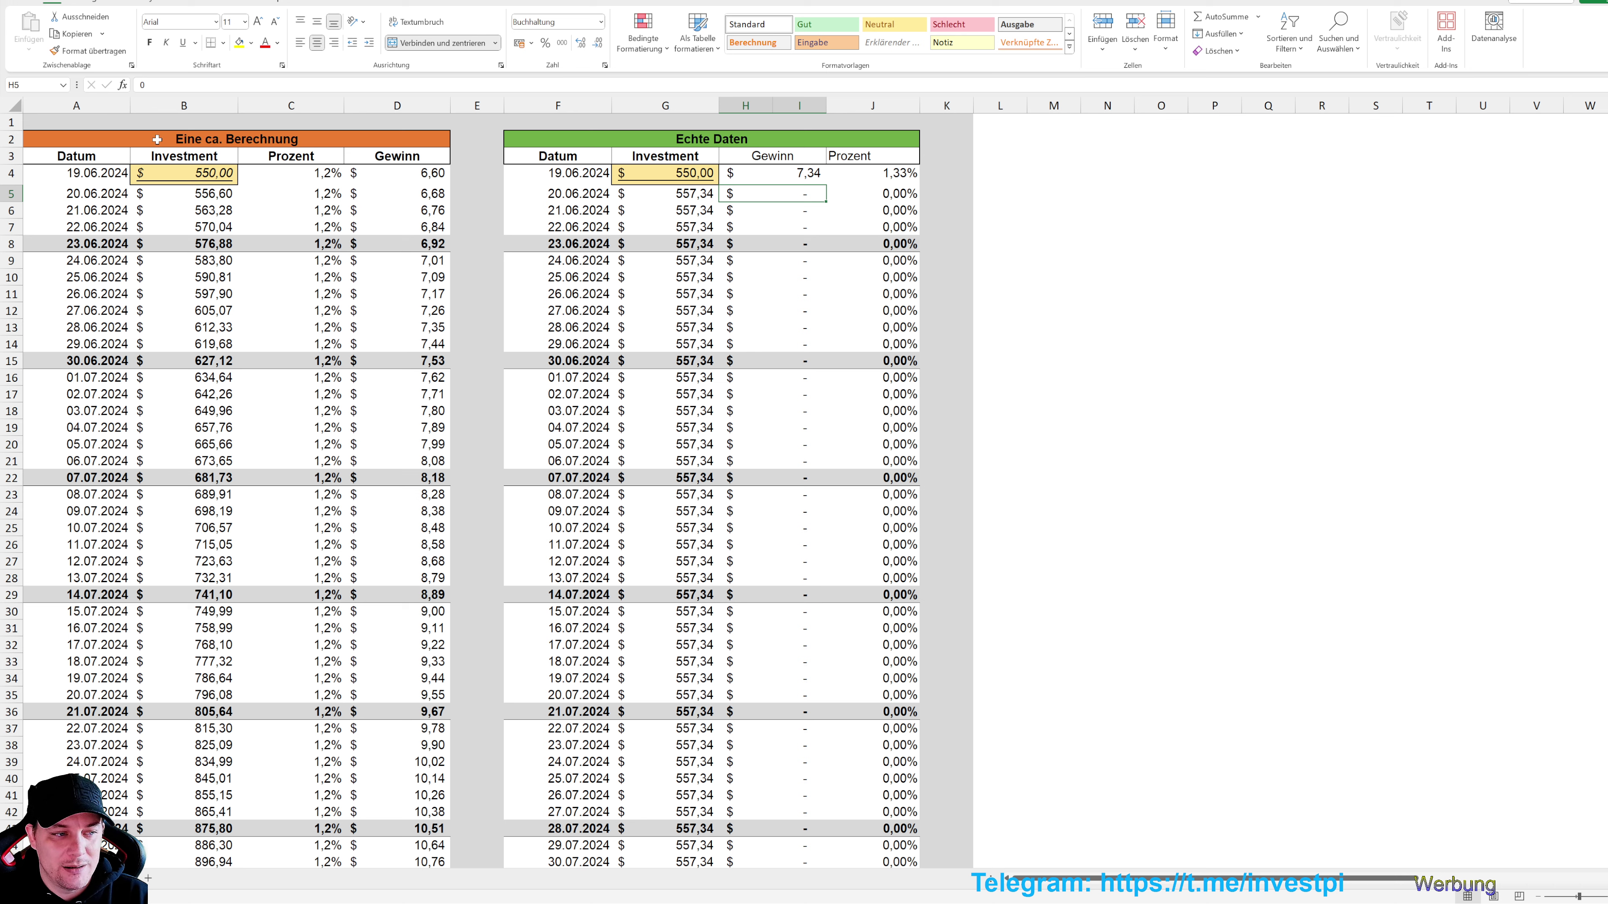
pyautogui.moveTo(157, 138); pyautogui.dragTo(202, 747)
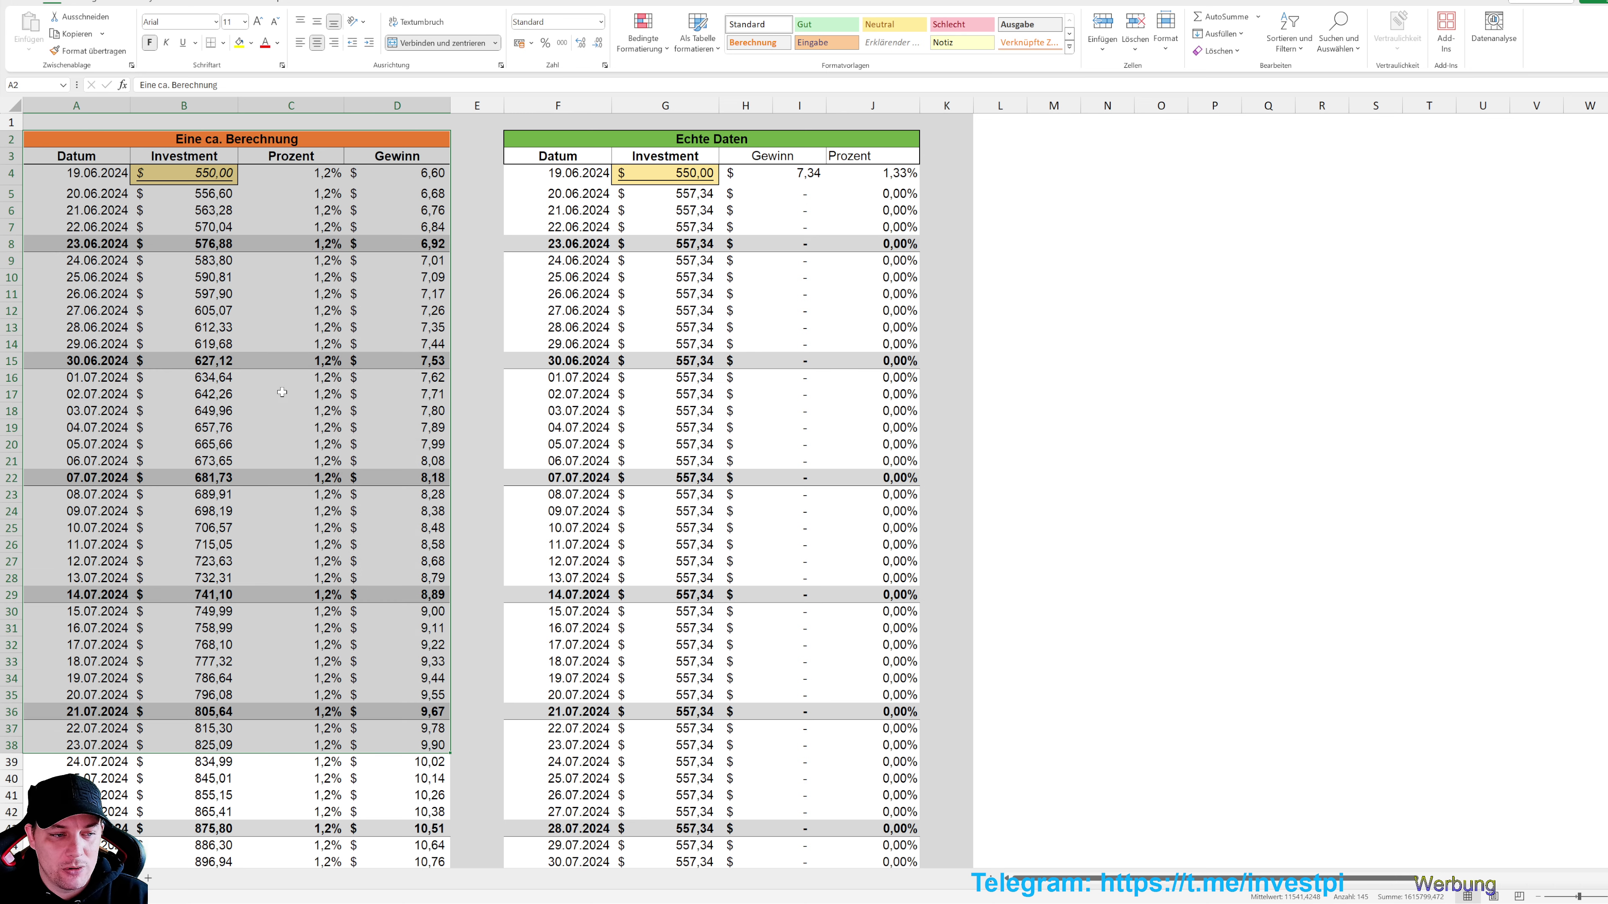
pyautogui.click(336, 193)
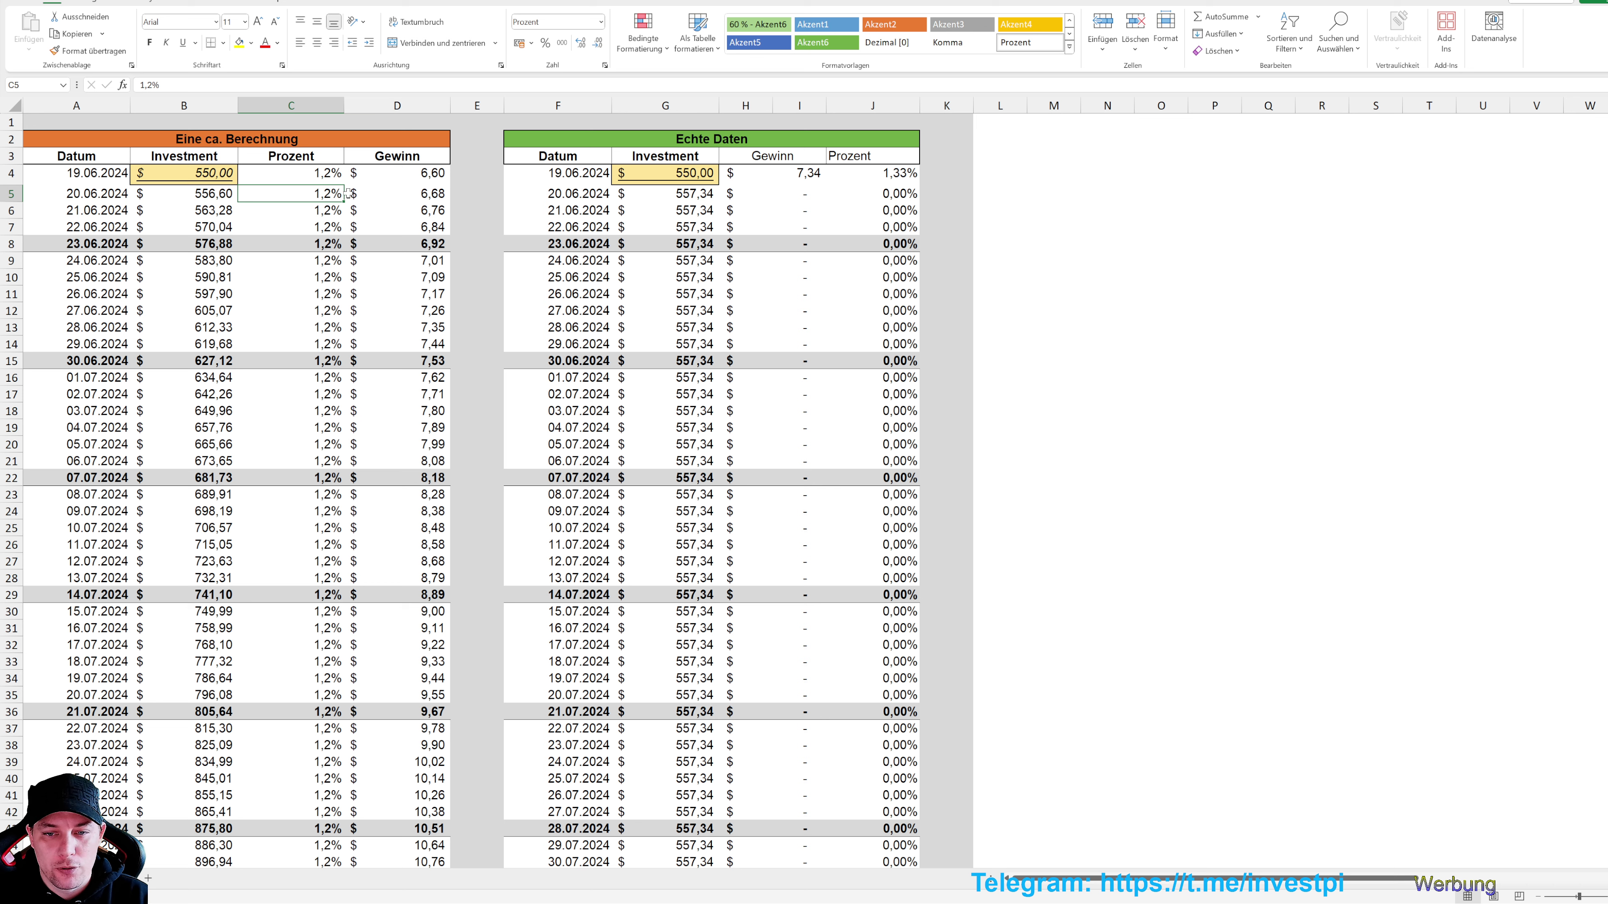
pyautogui.click(900, 171)
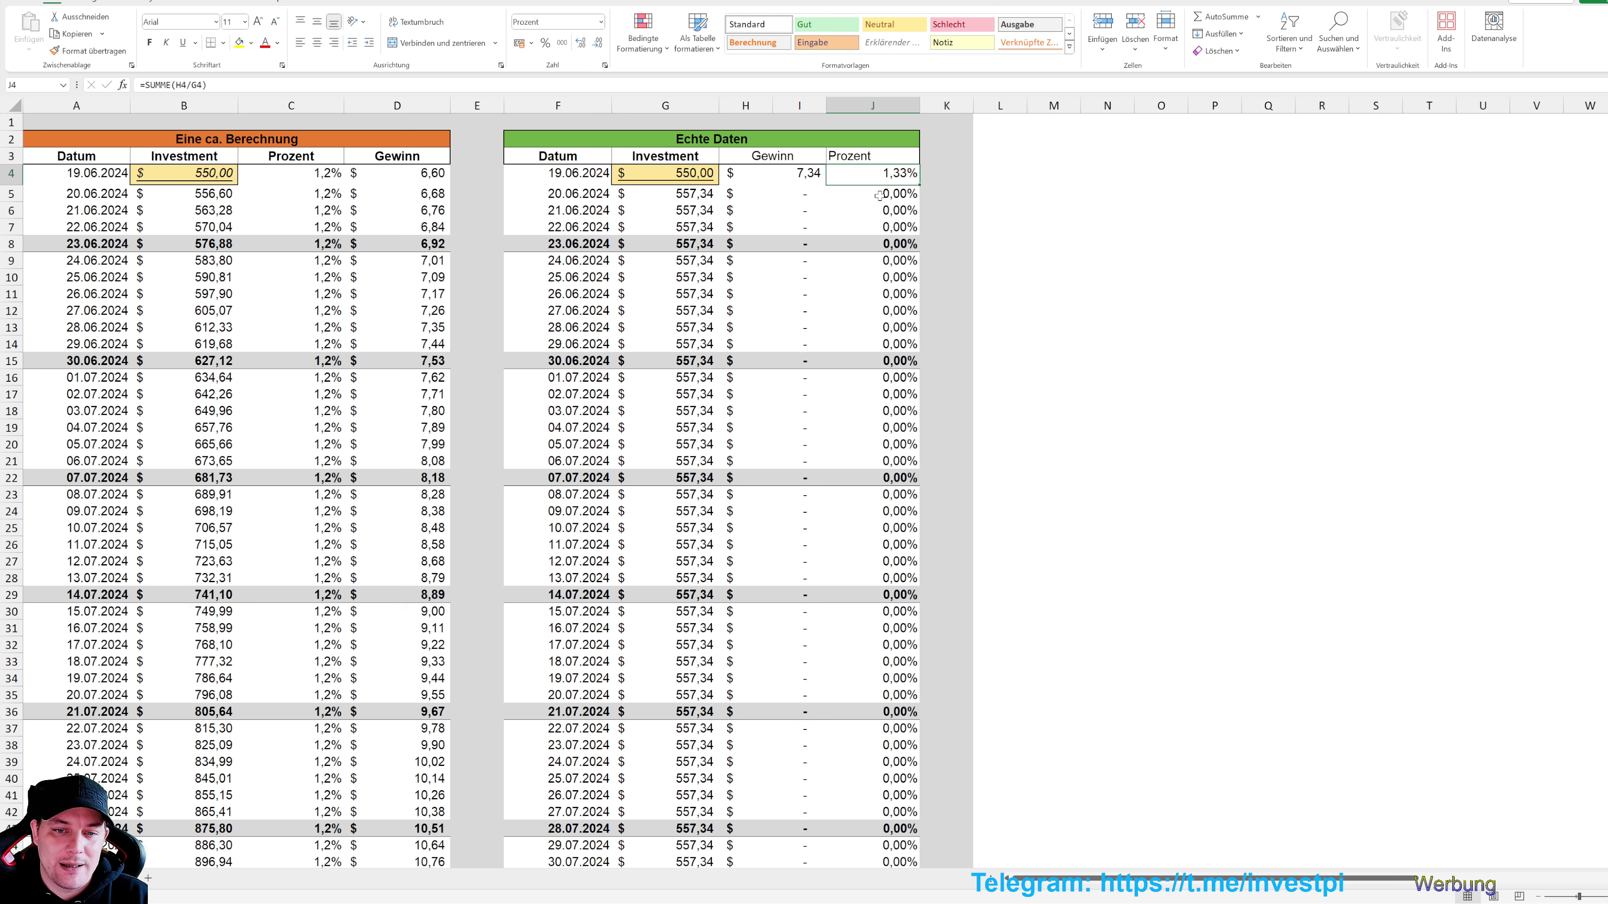
pyautogui.click(794, 192)
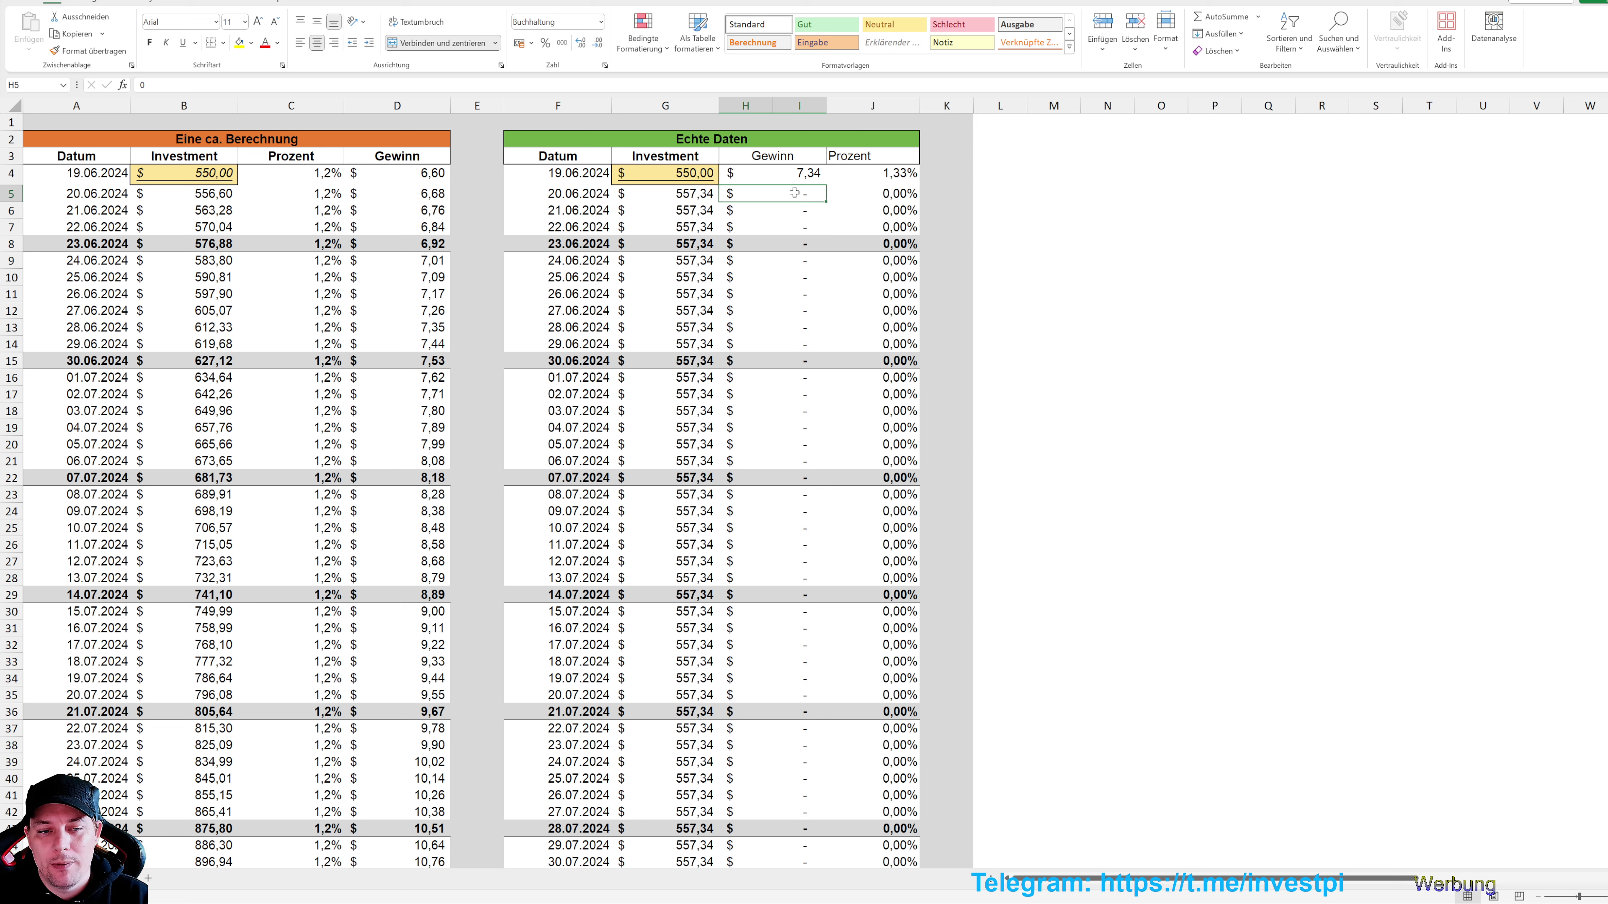
# Set the starting investment in the "Eine ca. Berechnung" table to 2000 and check the projected totals in the last row
pyautogui.click(209, 174)
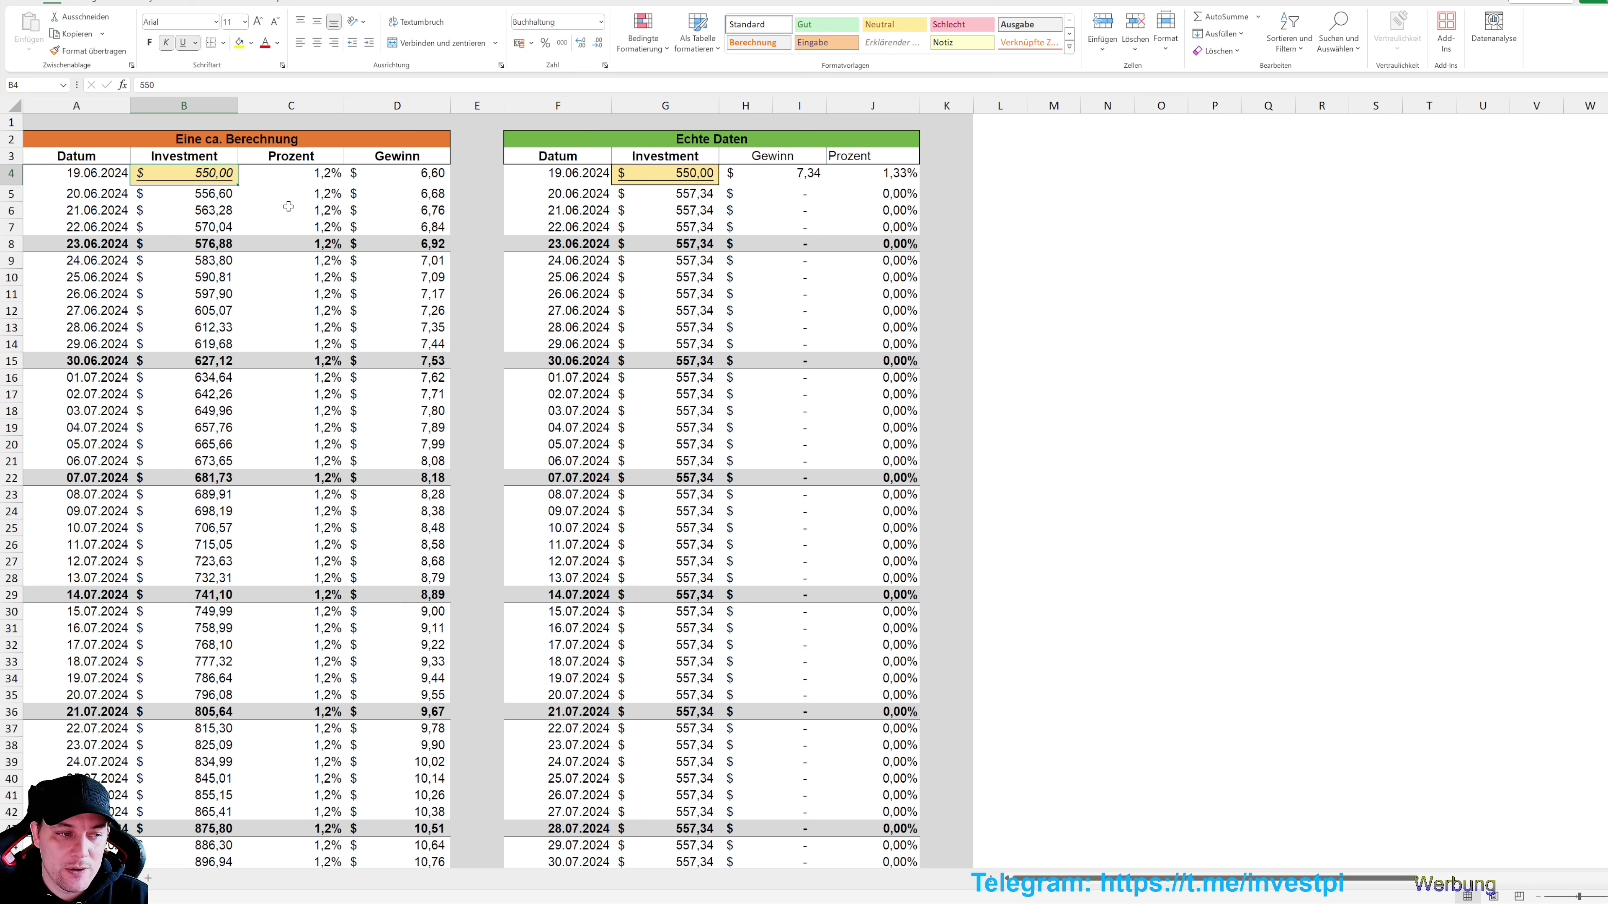
pyautogui.write('10')
pyautogui.press('BackSpace')
pyautogui.press('BackSpace')
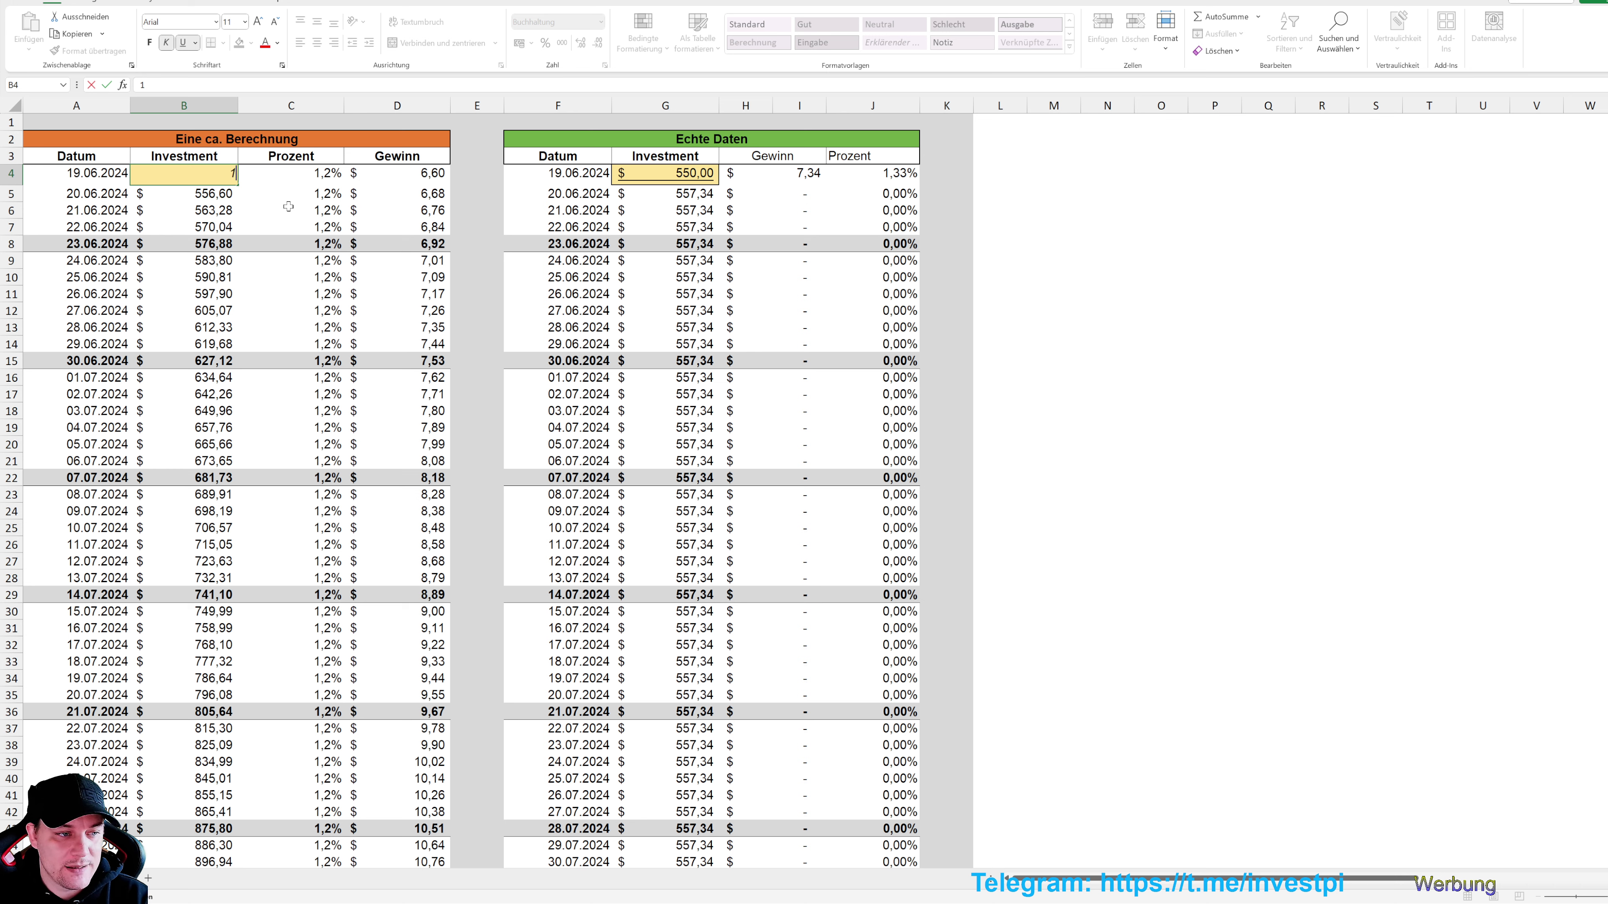
pyautogui.write('2.00')
pyautogui.write('000')
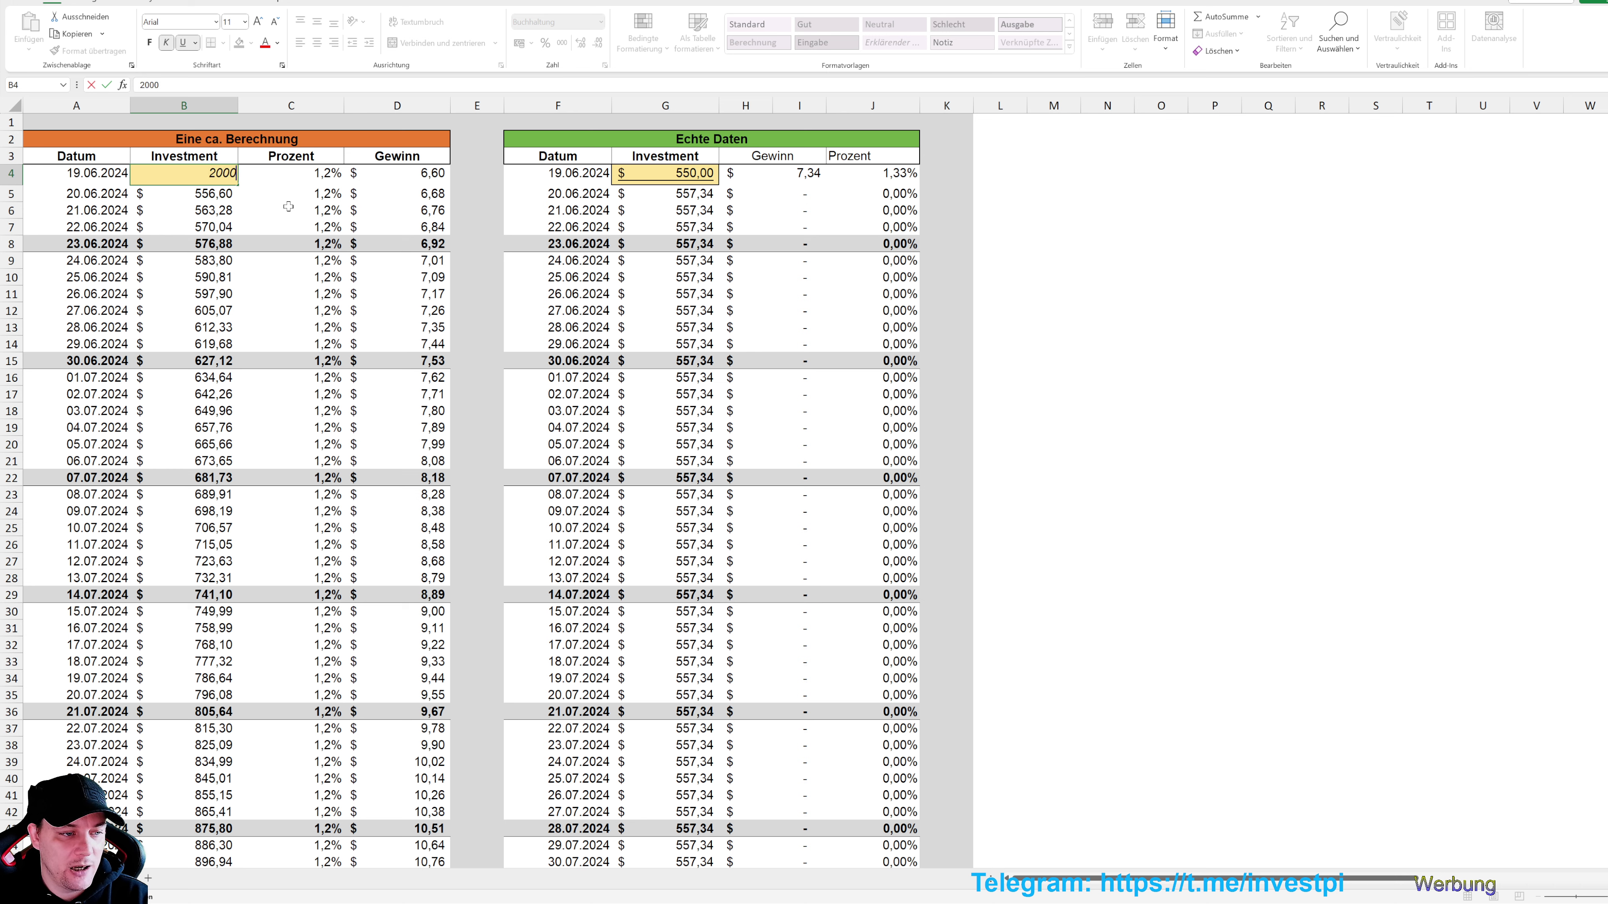
pyautogui.press('Return')
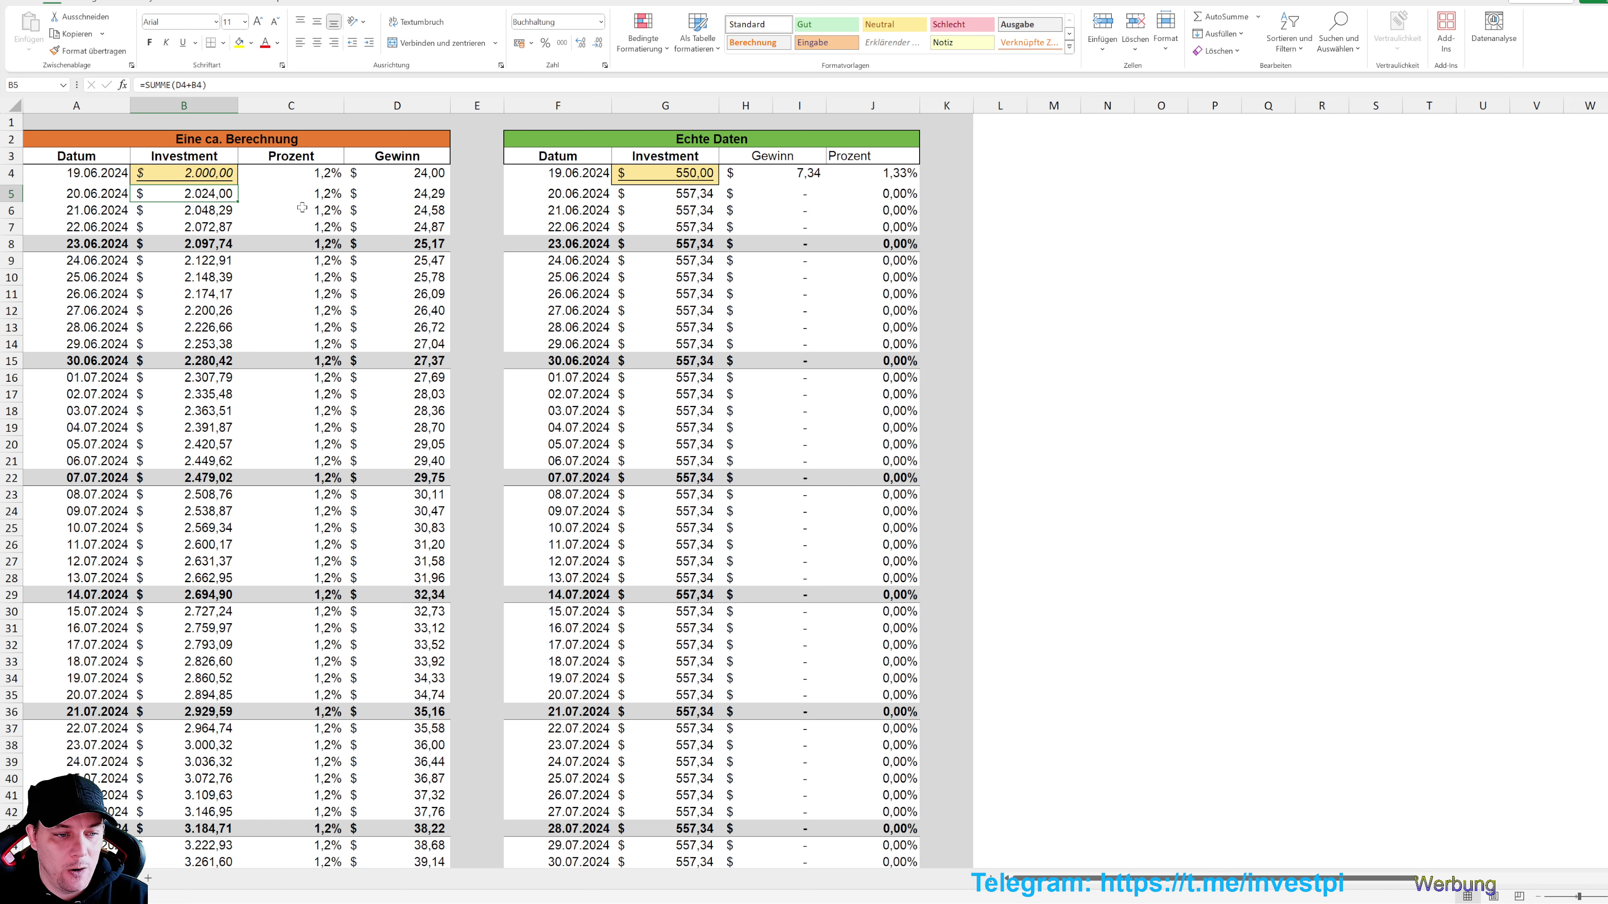
pyautogui.scroll(-4, 436, 724)
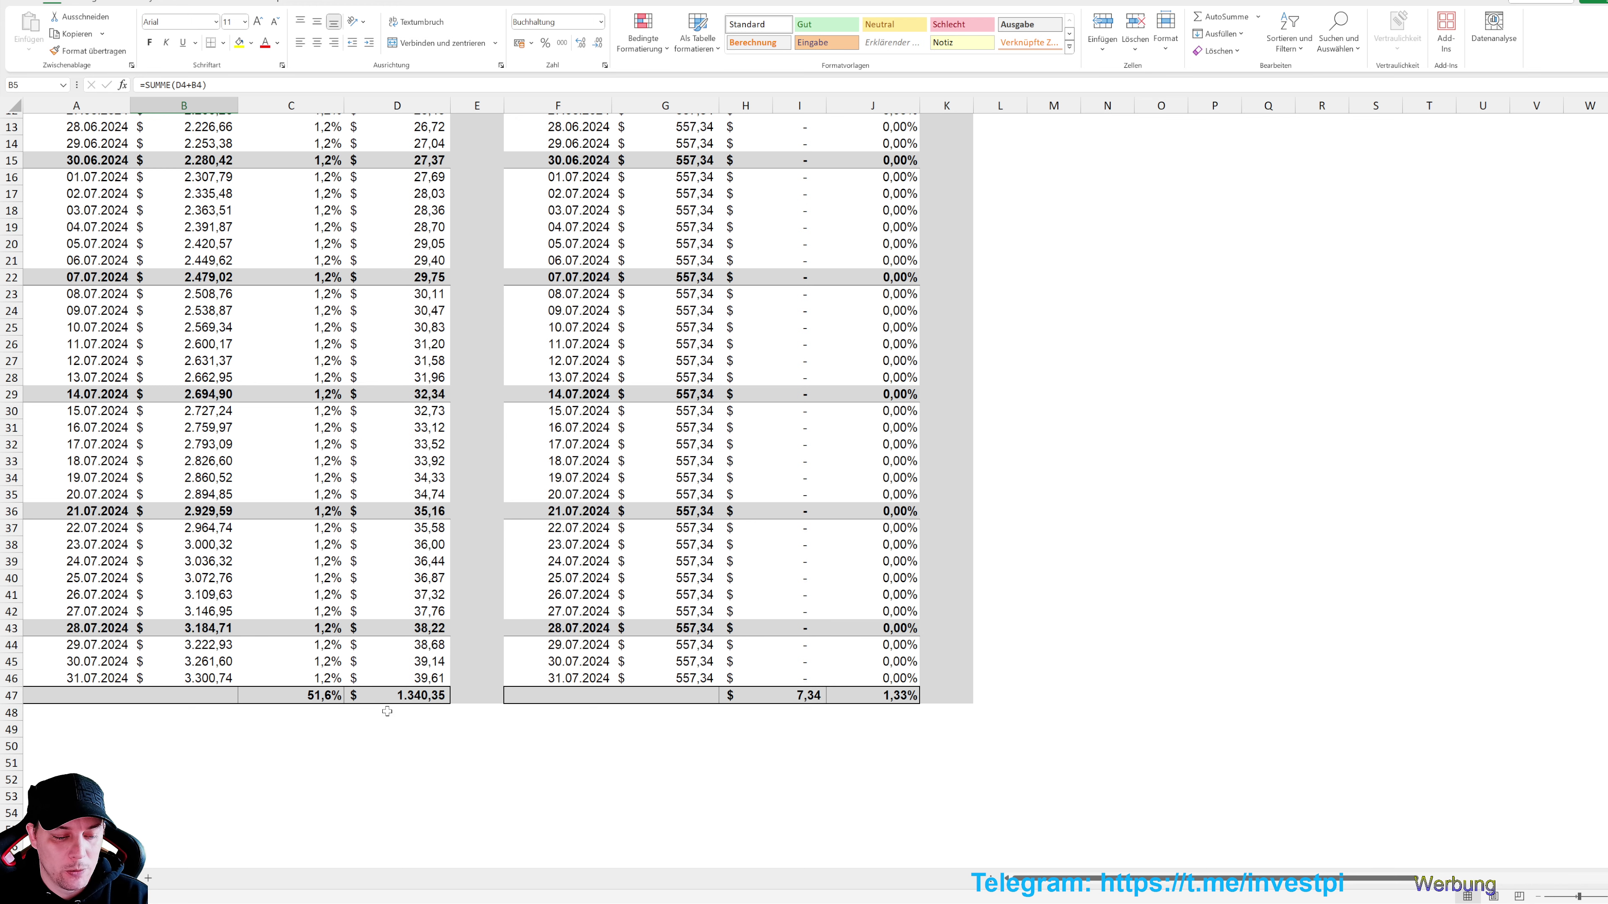
pyautogui.scroll(4, 210, 502)
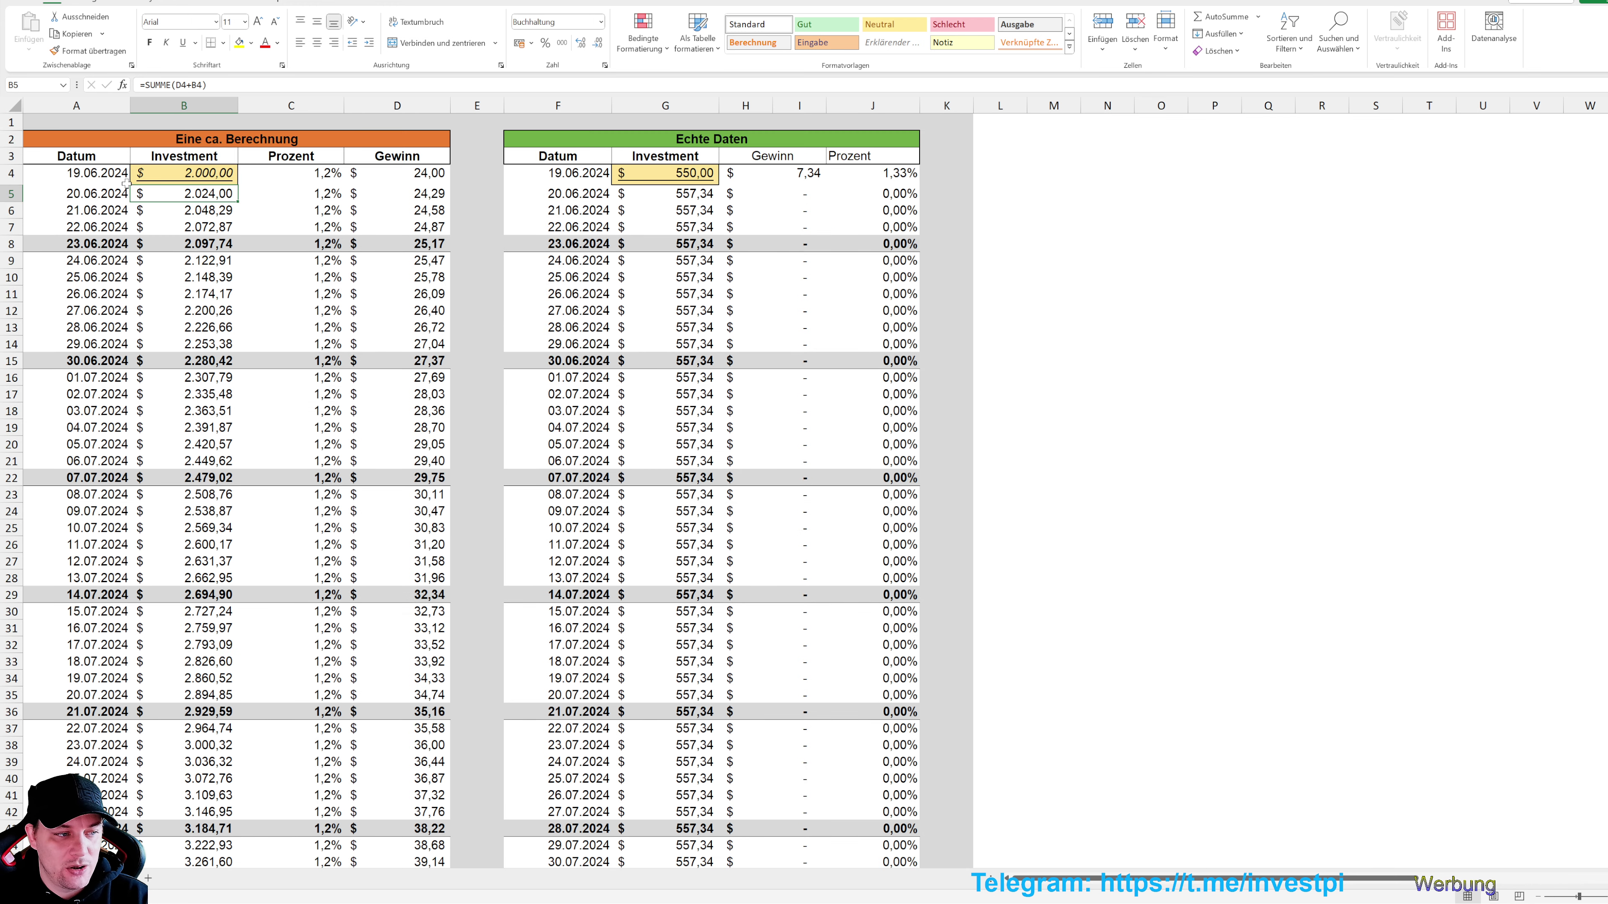
pyautogui.scroll(-4, 178, 661)
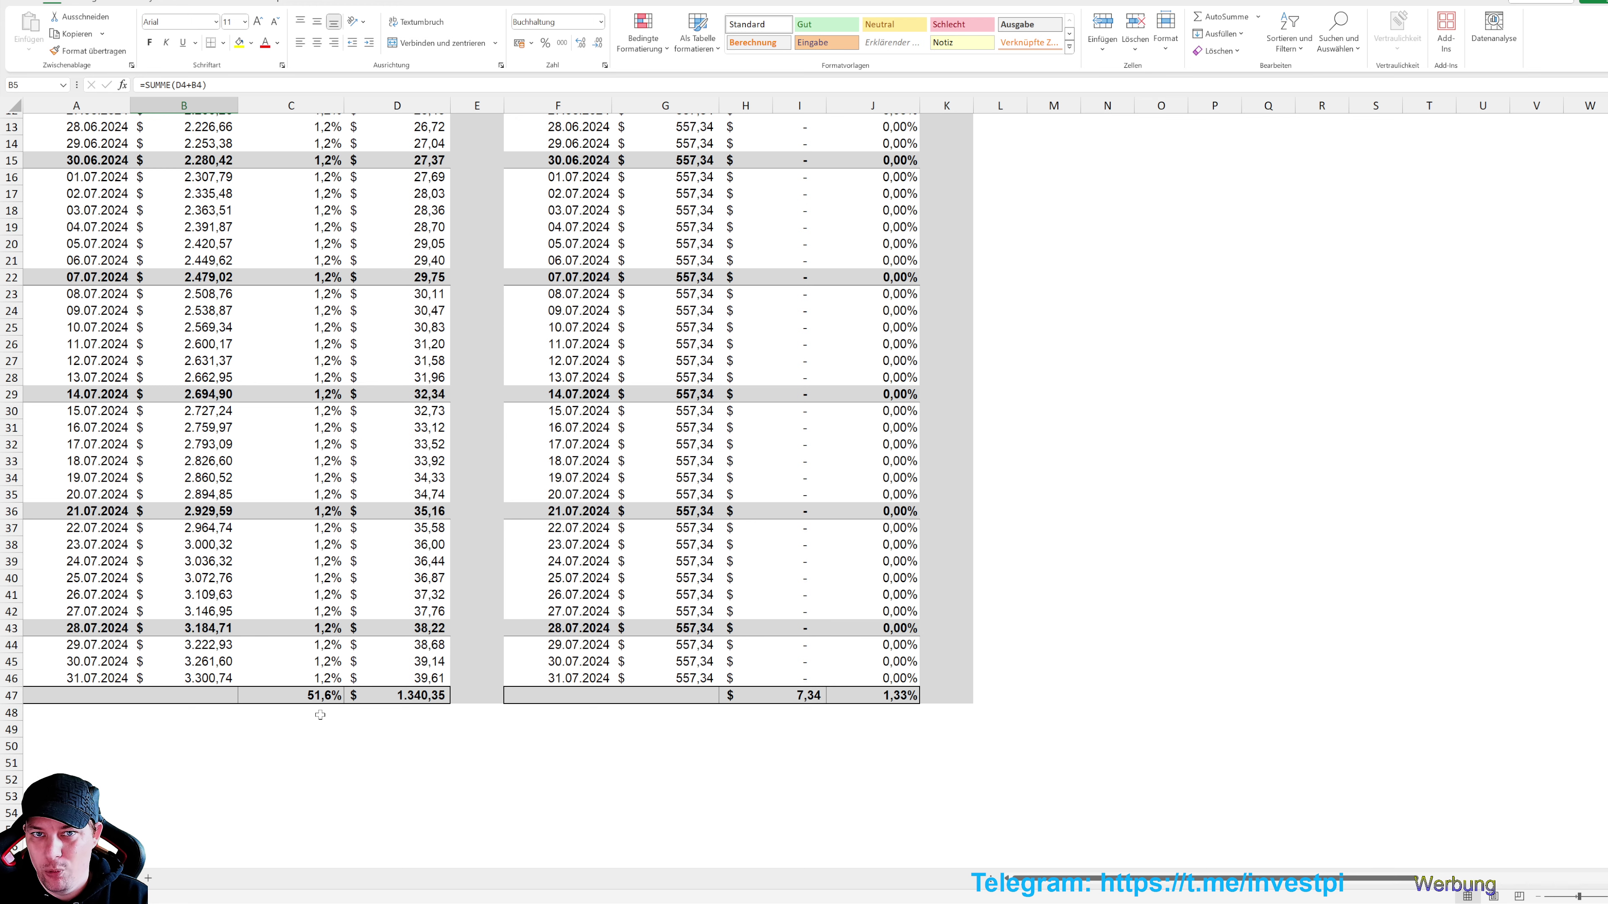
pyautogui.scroll(4, 320, 714)
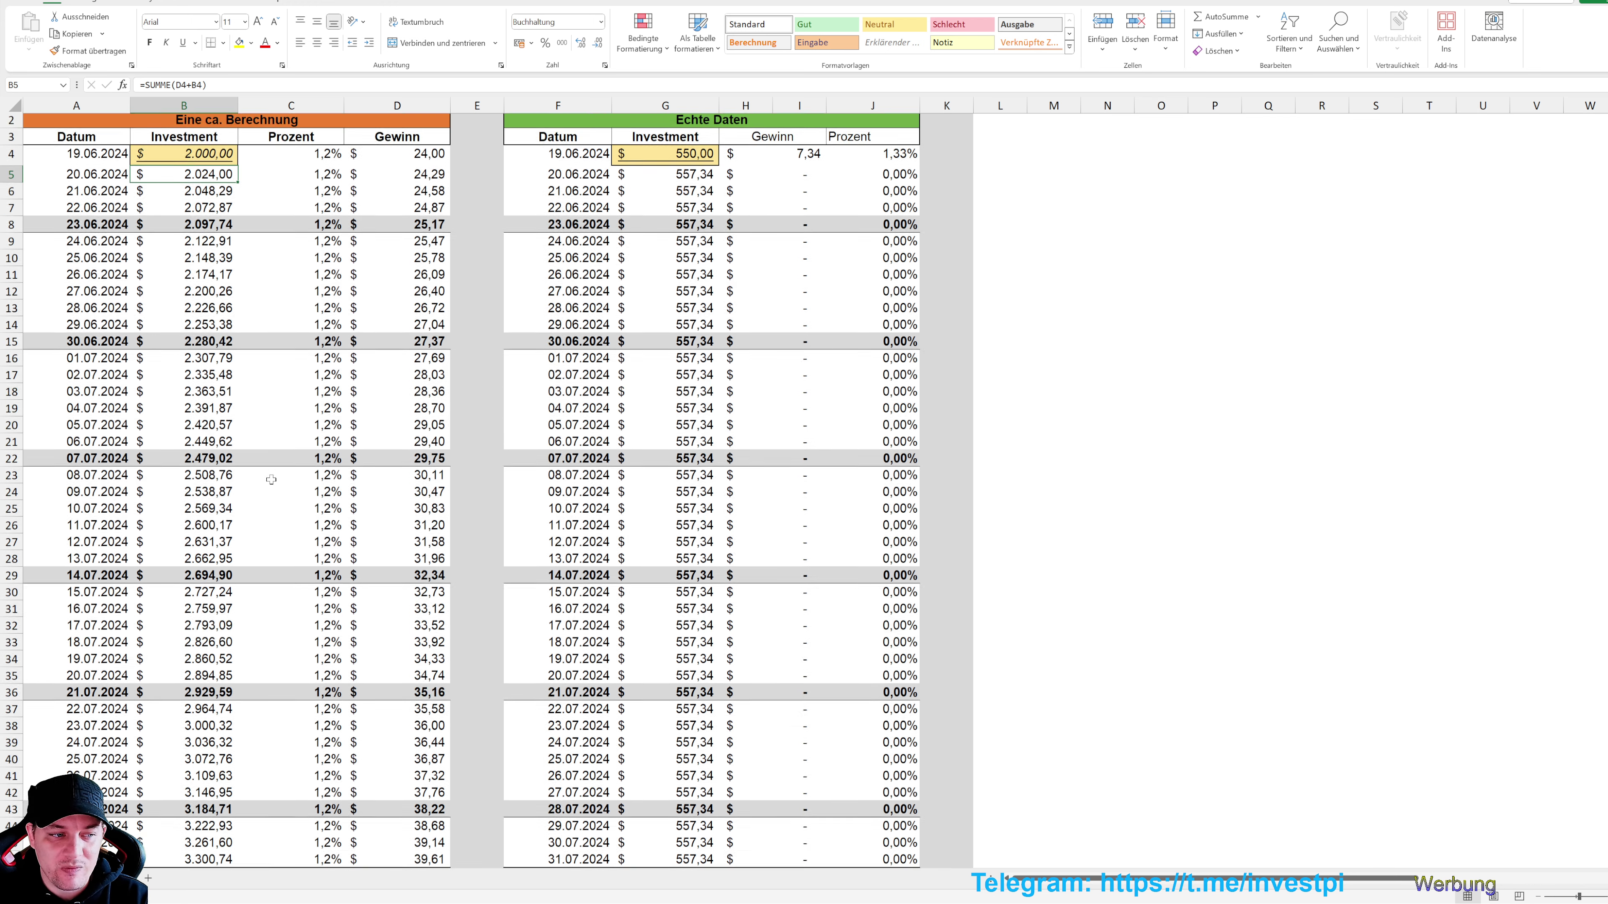
# Set the starting investment in cell B4 back to 550
pyautogui.click(212, 178)
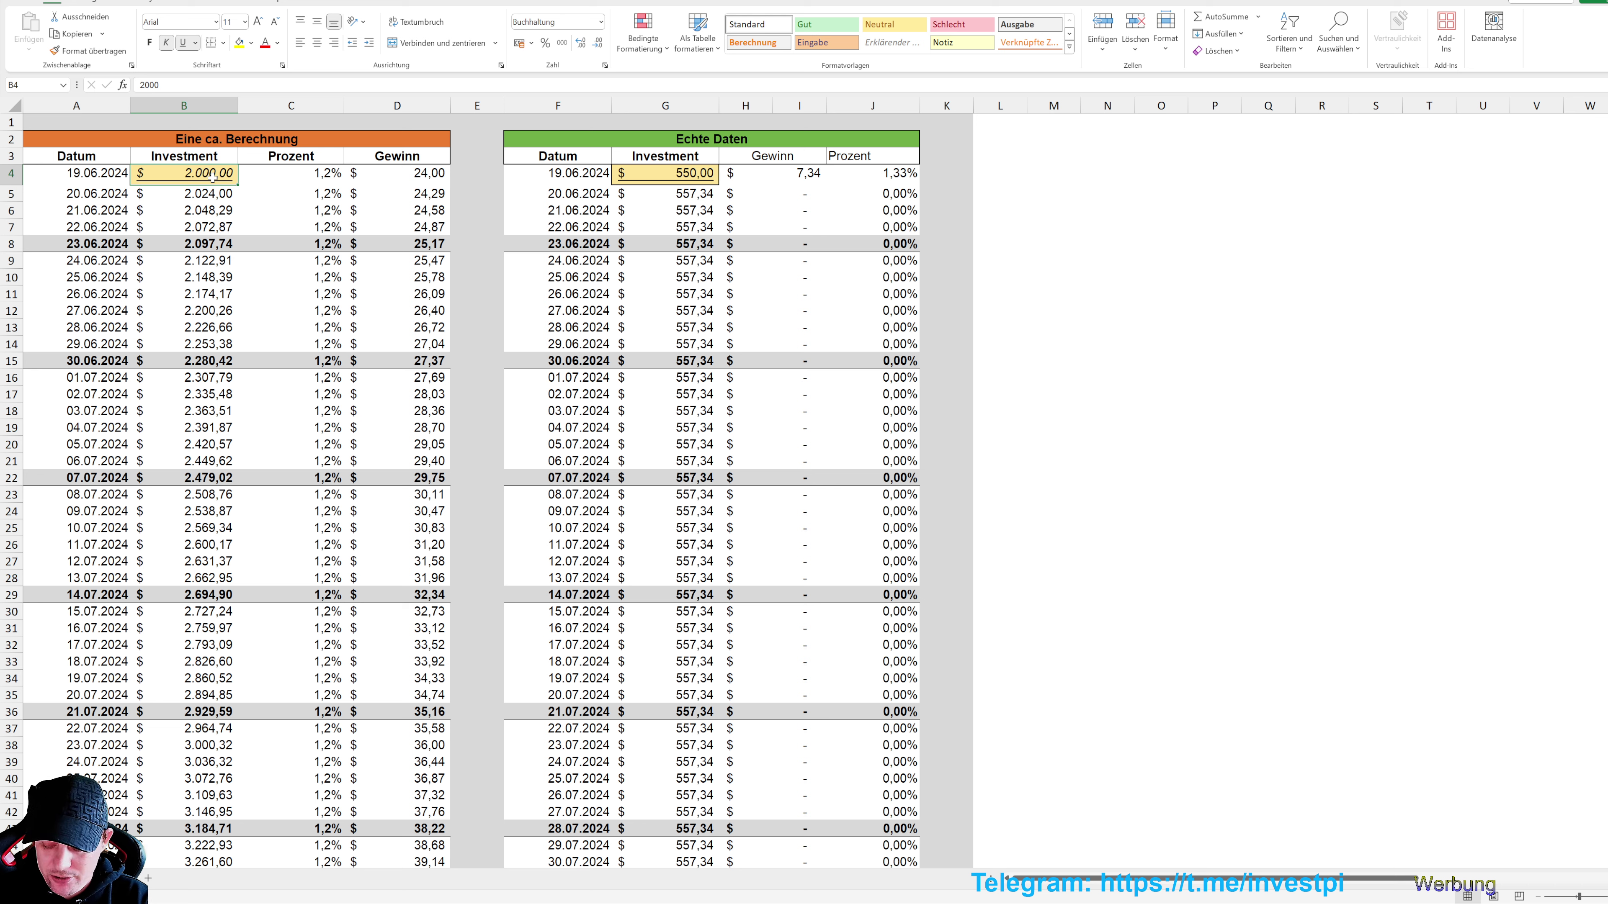
pyautogui.write('550')
pyautogui.hotkey('ctrl', 'Return')
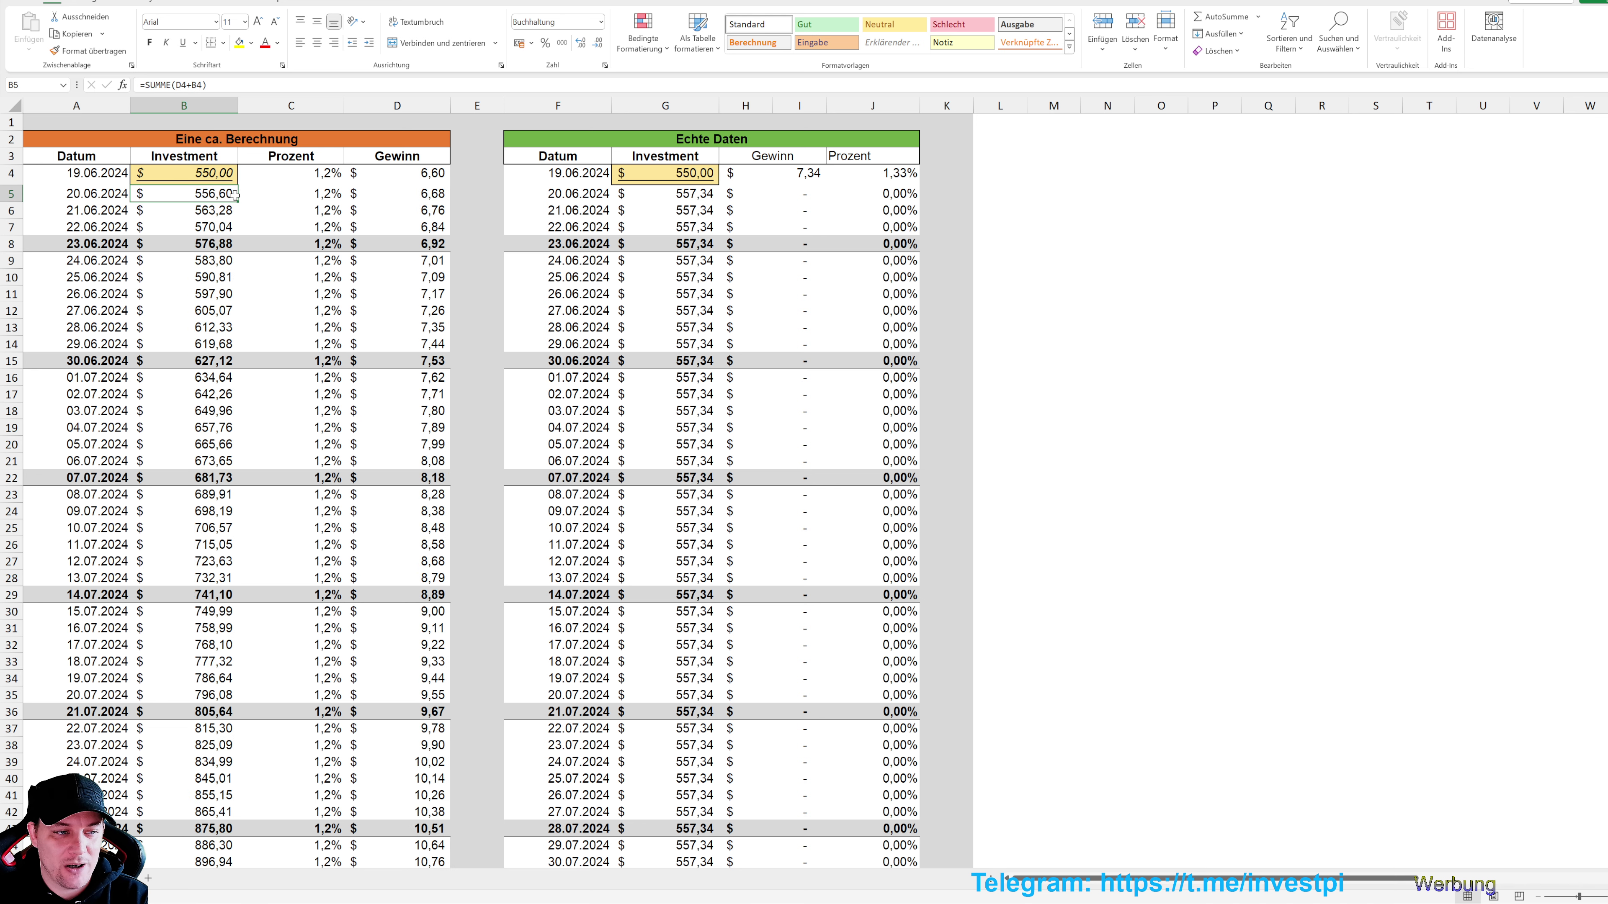
# Set the starting investment for 19.06.2024 in the approximate calculation to 150 and check the projected total profit
pyautogui.write('150')
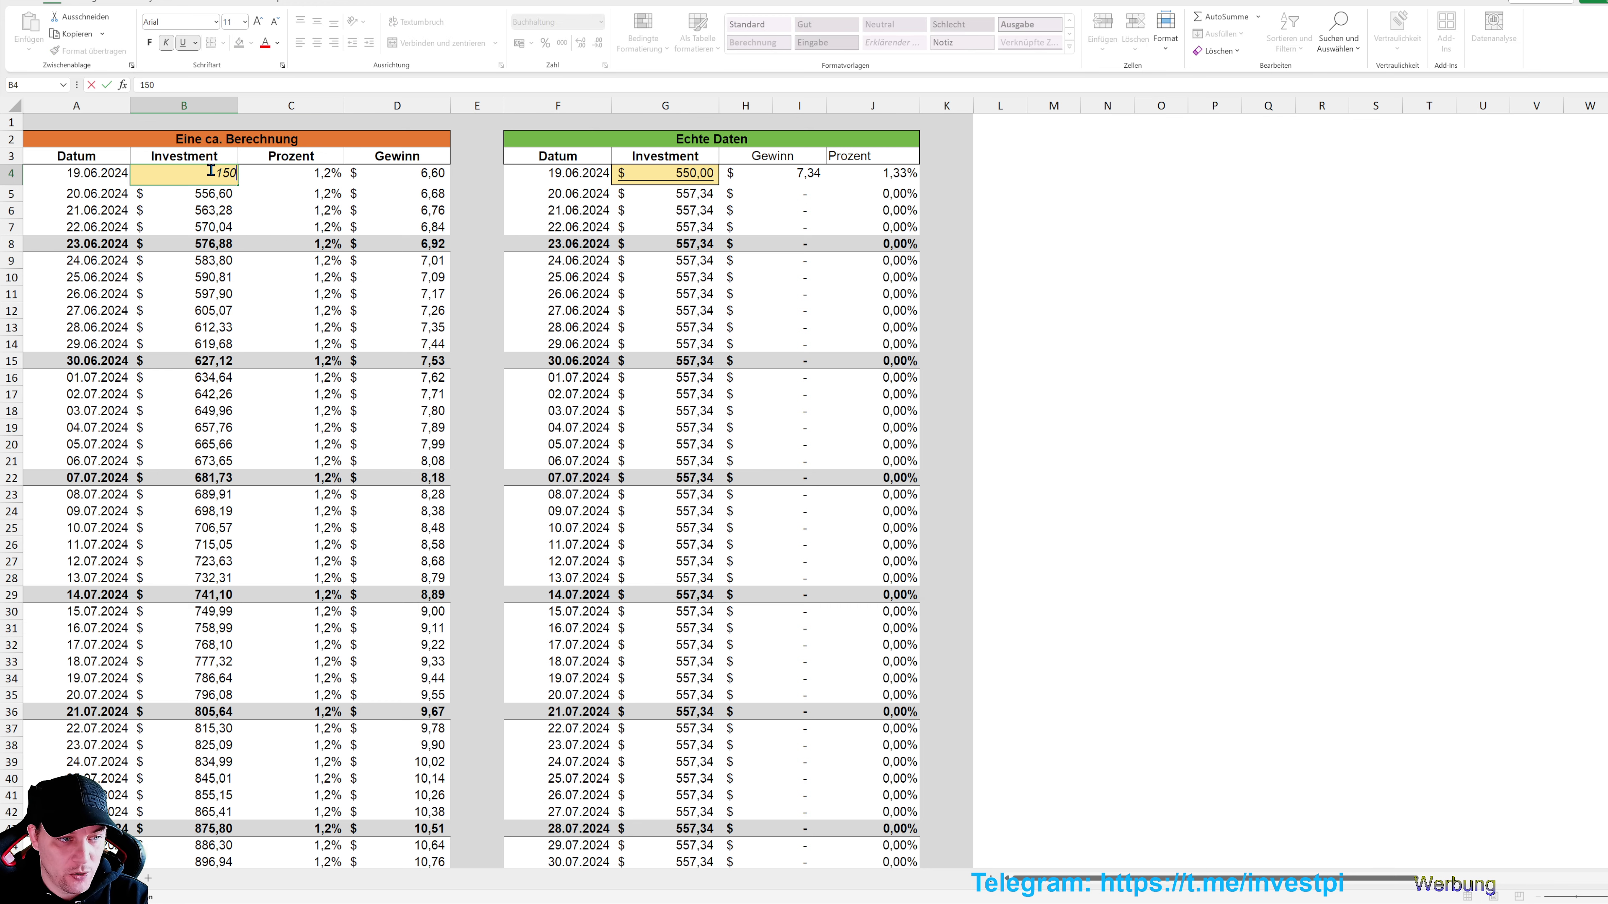
pyautogui.click(250, 206)
pyautogui.scroll(-5, 259, 349)
pyautogui.scroll(-4, 258, 349)
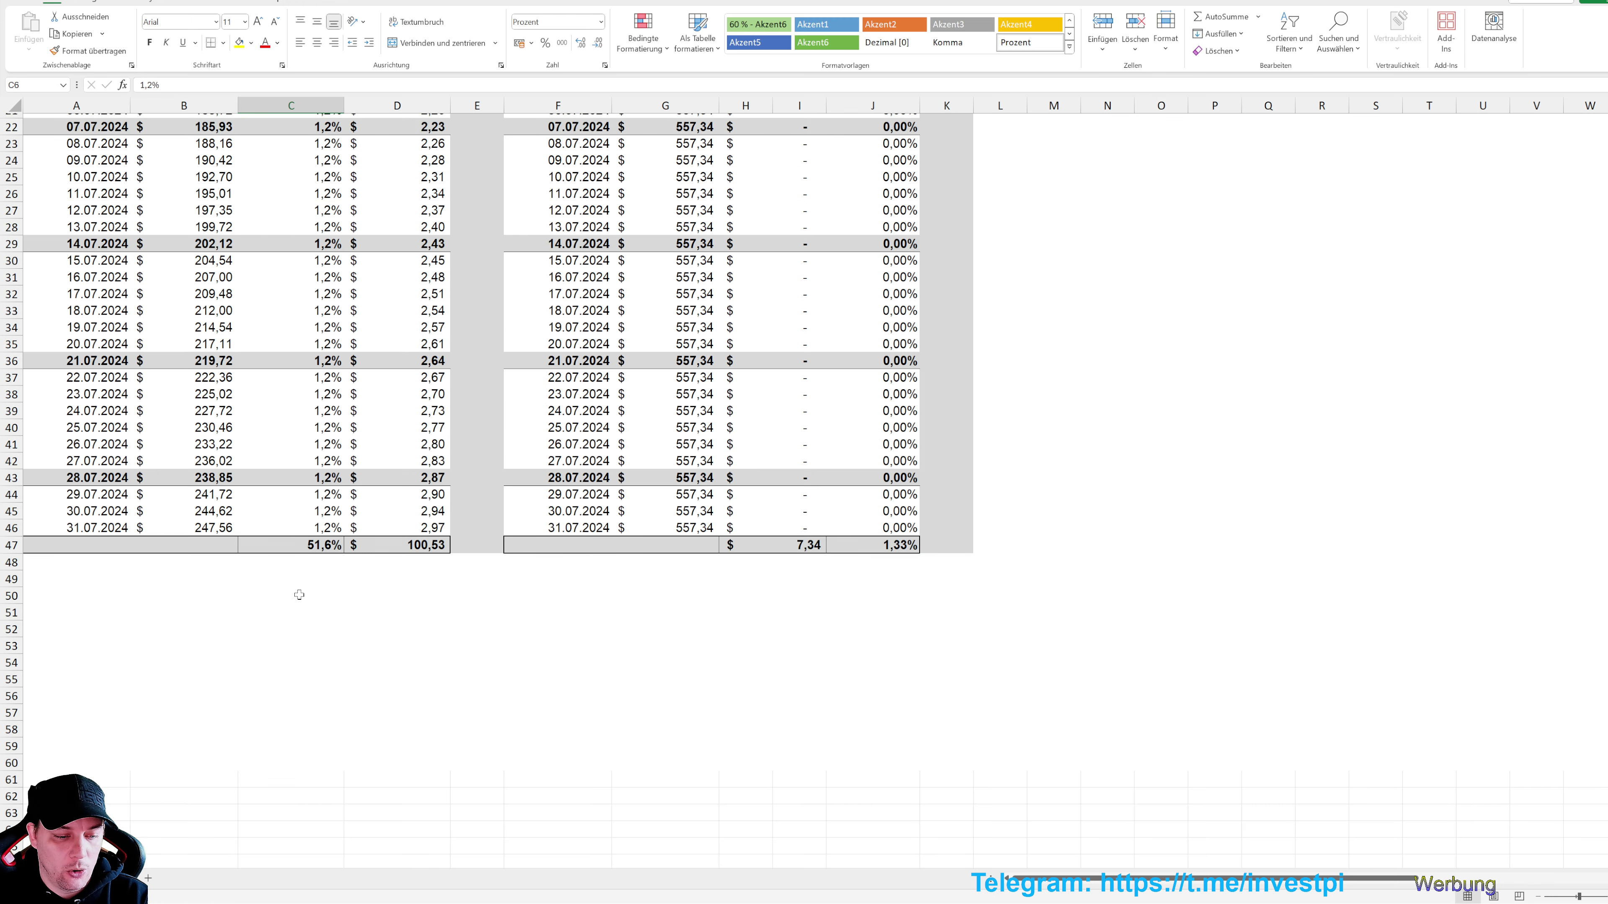
pyautogui.scroll(9, 386, 573)
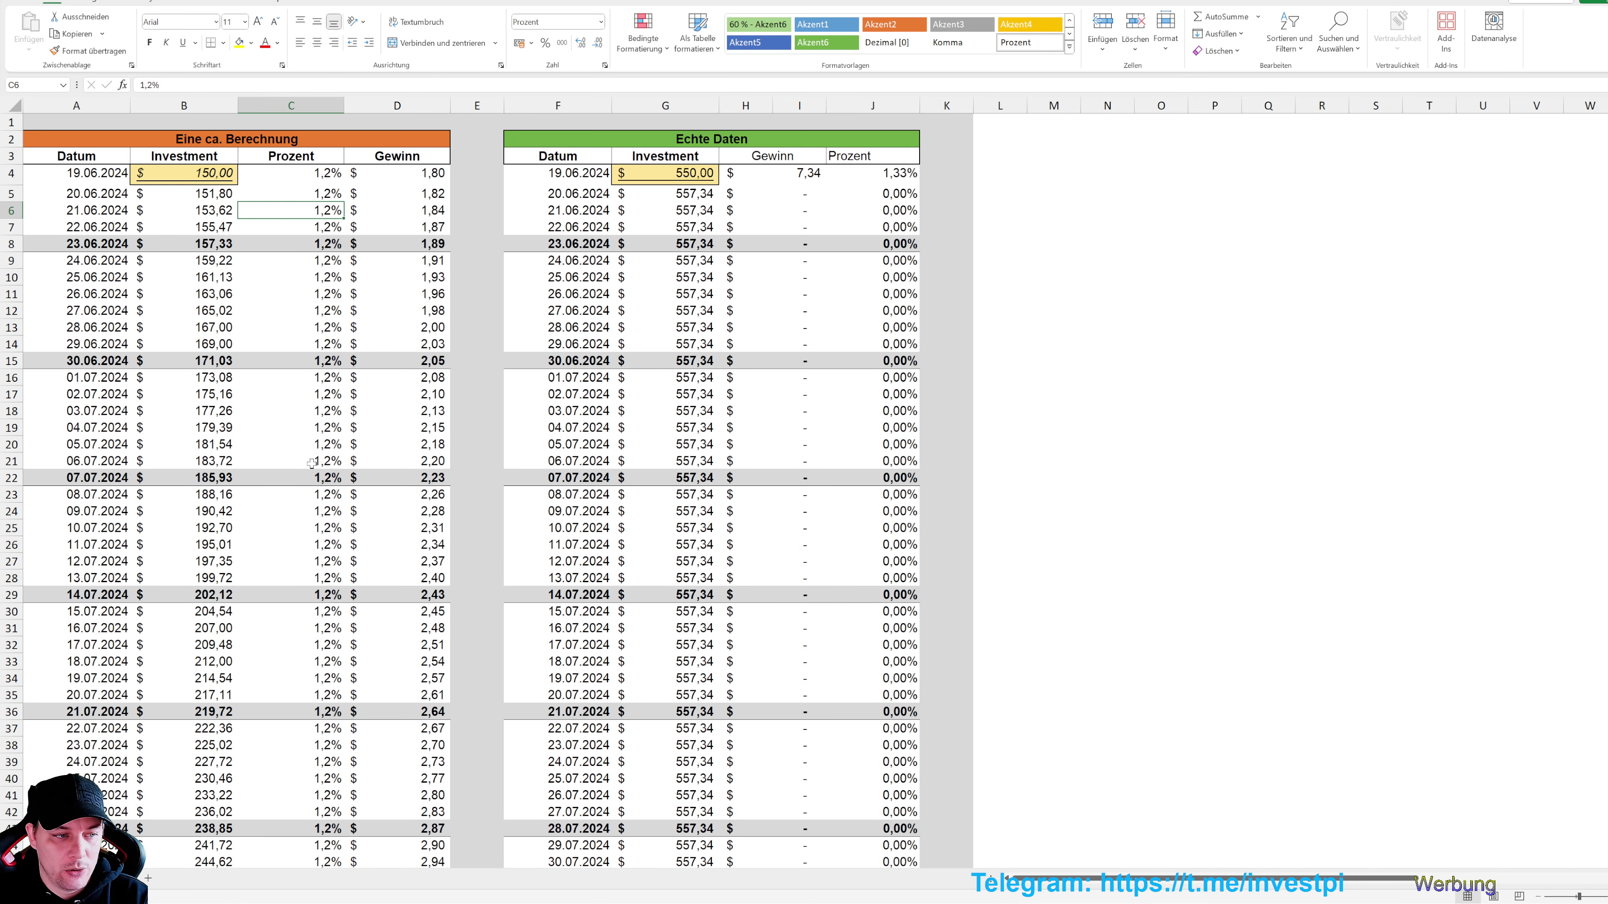
# Restore the approximate calculation's starting investment for 19.06.2024 to 550
pyautogui.click(209, 176)
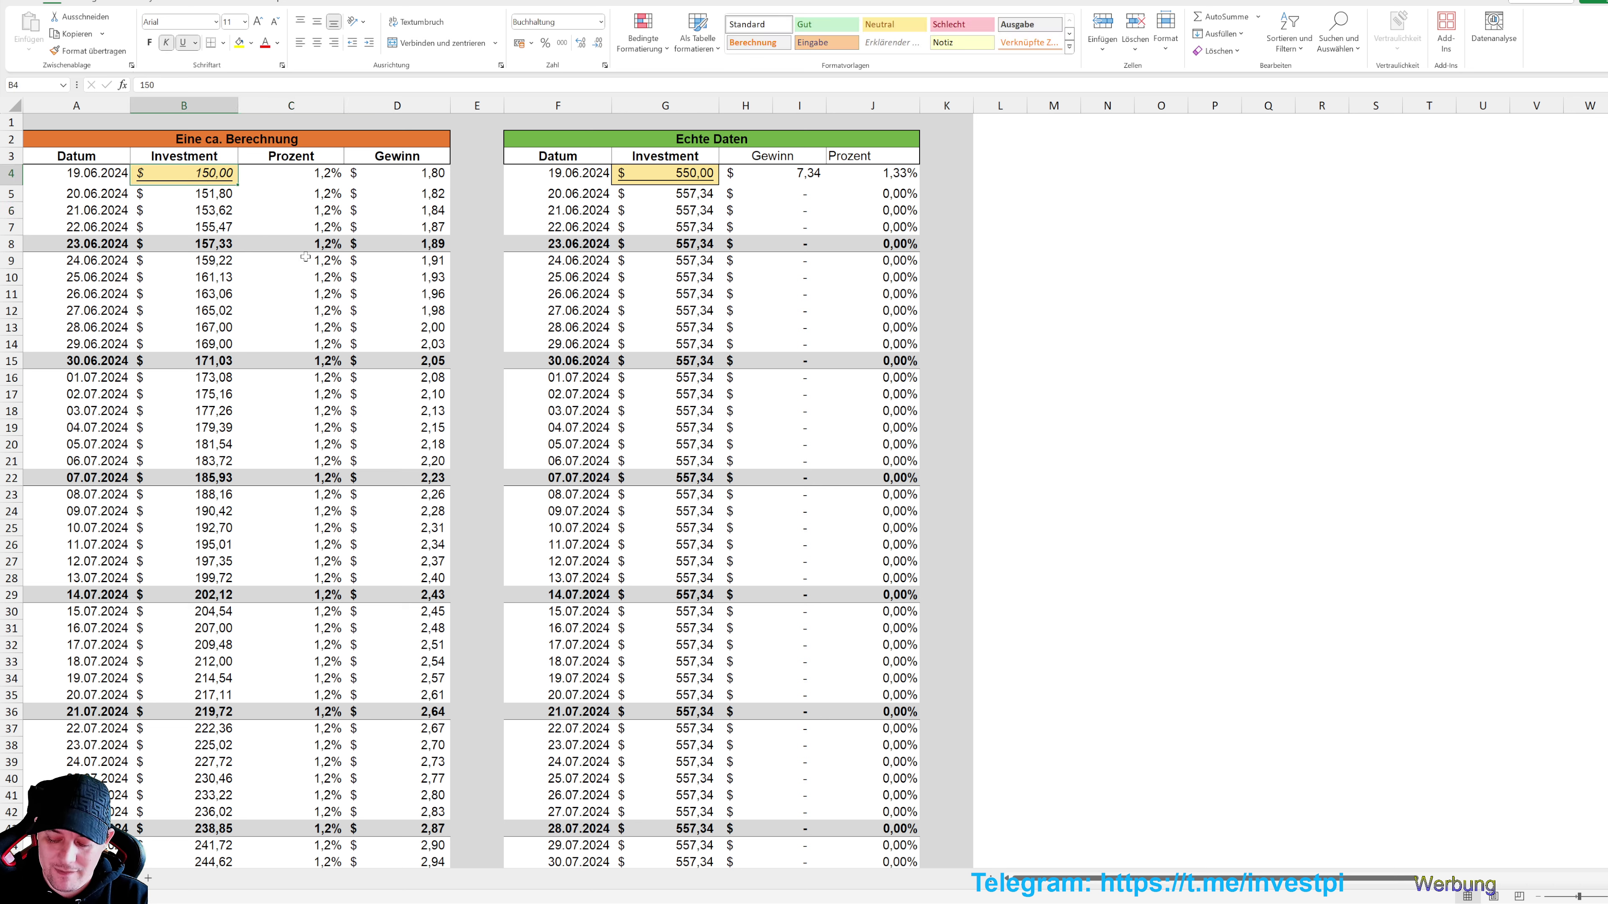
pyautogui.write('550')
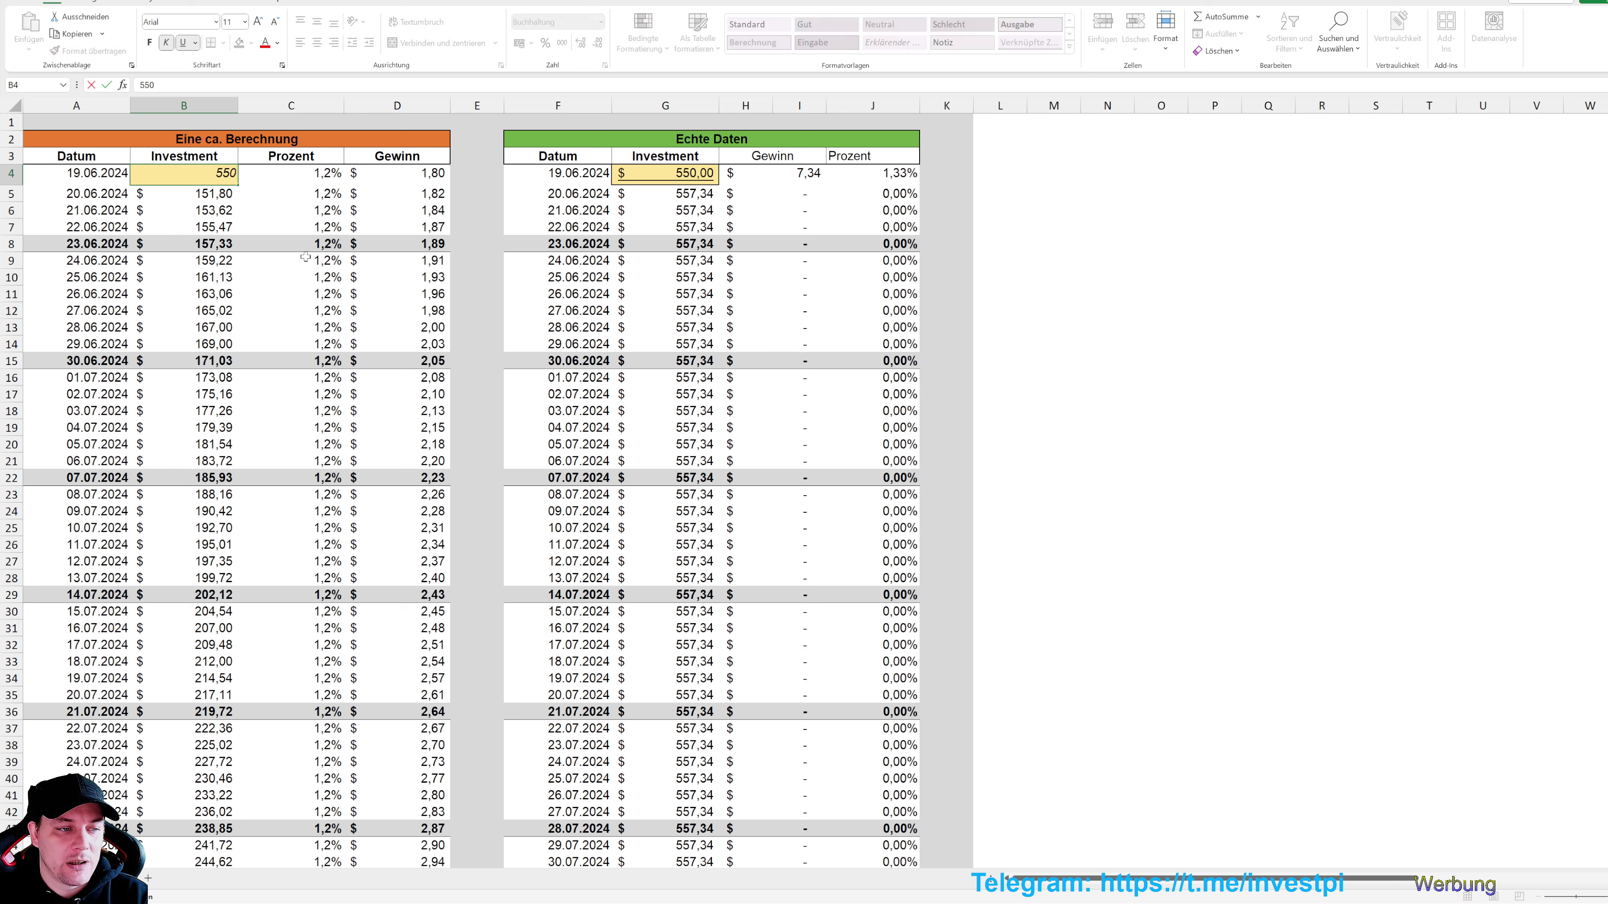
pyautogui.press('Return')
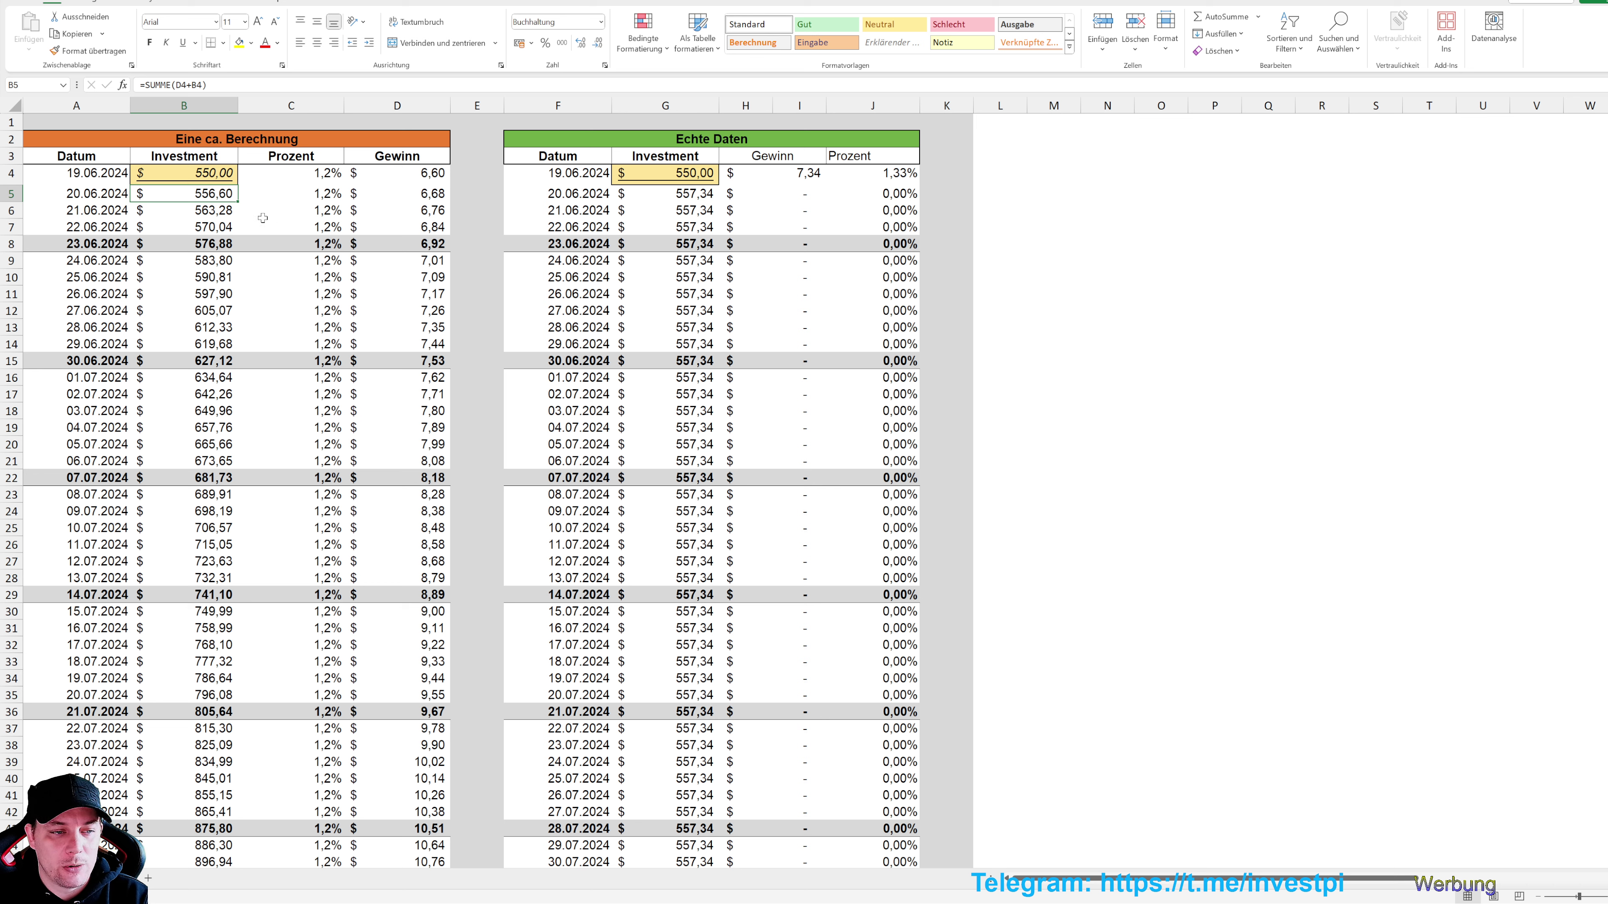
# Review the 19.06.2024 entries in the "Echte Daten" table and enter a real profit of 15,35 for 20.06.2024
pyautogui.click(868, 177)
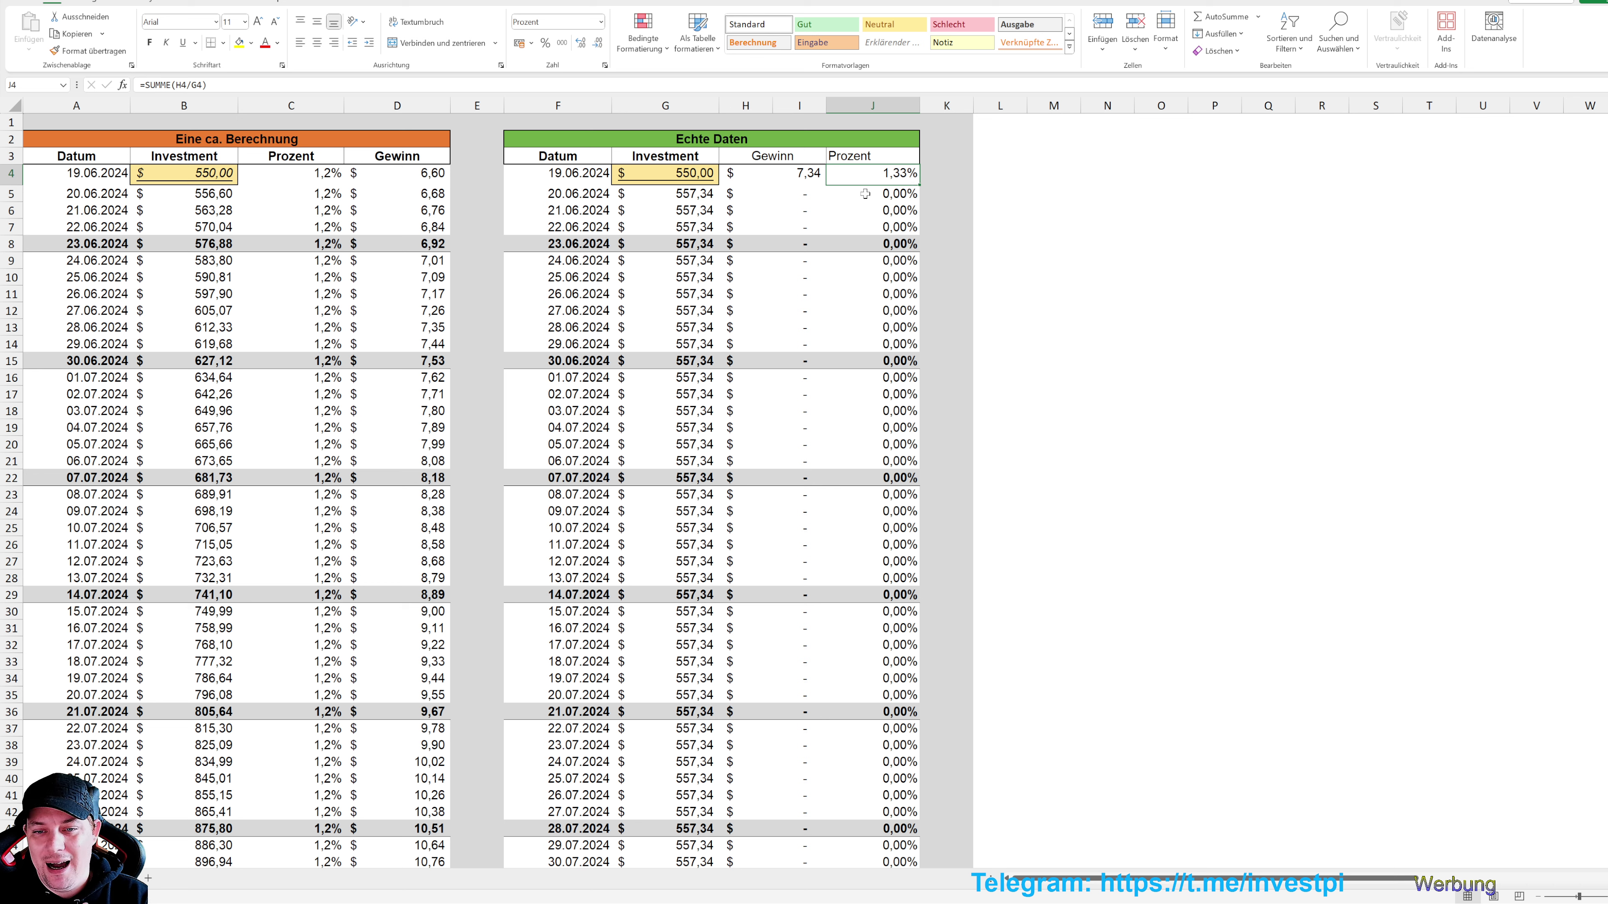
pyautogui.click(672, 175)
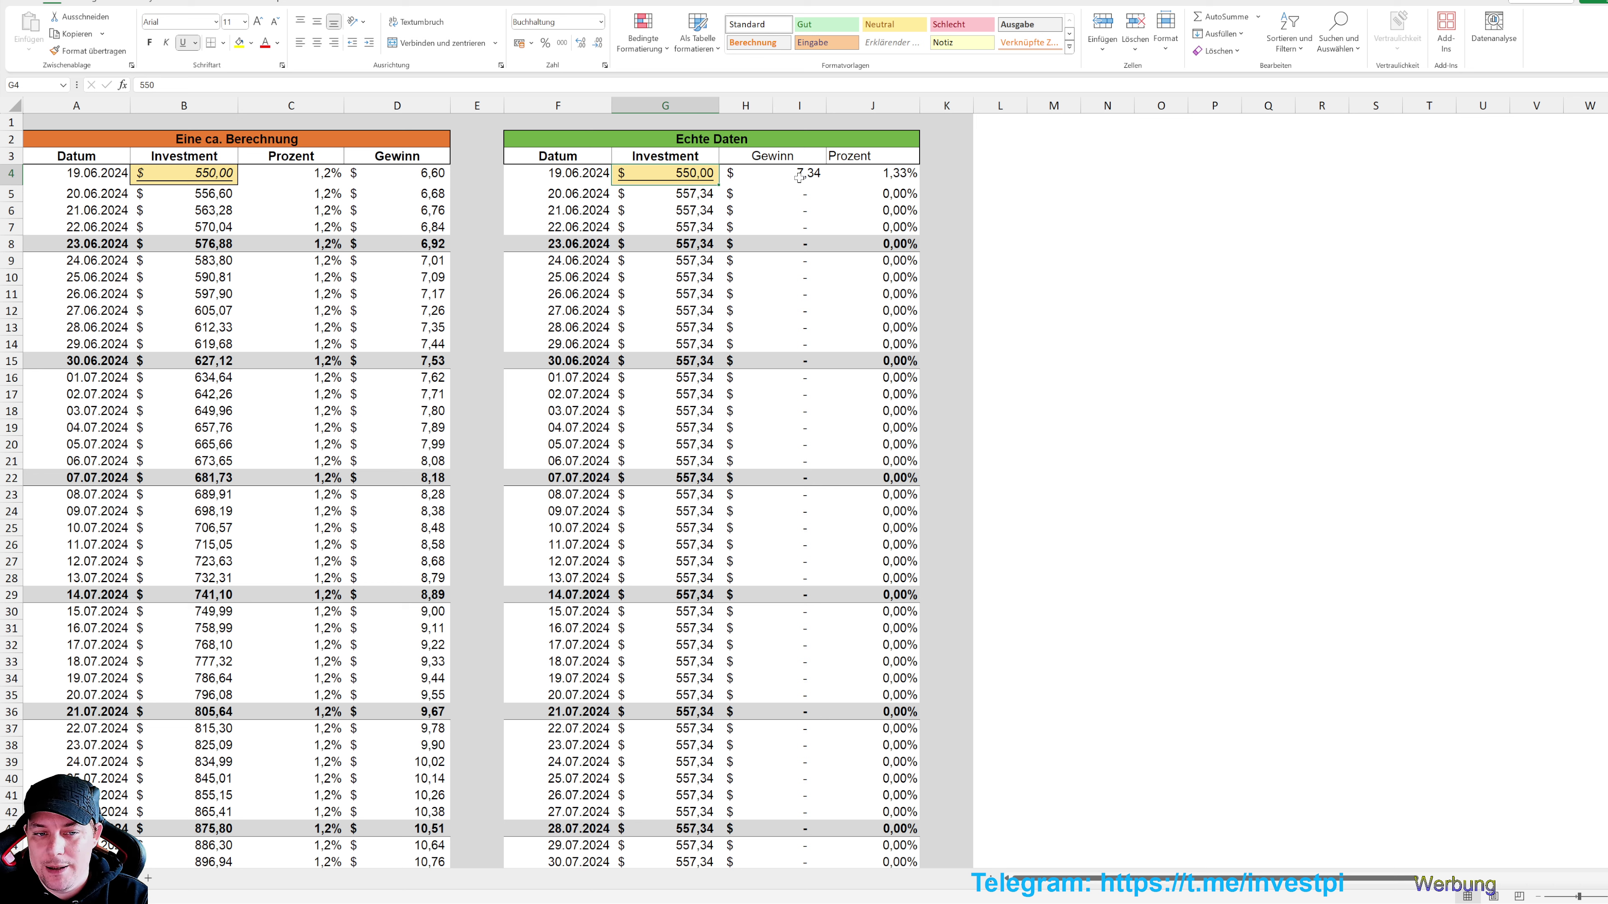
pyautogui.click(783, 173)
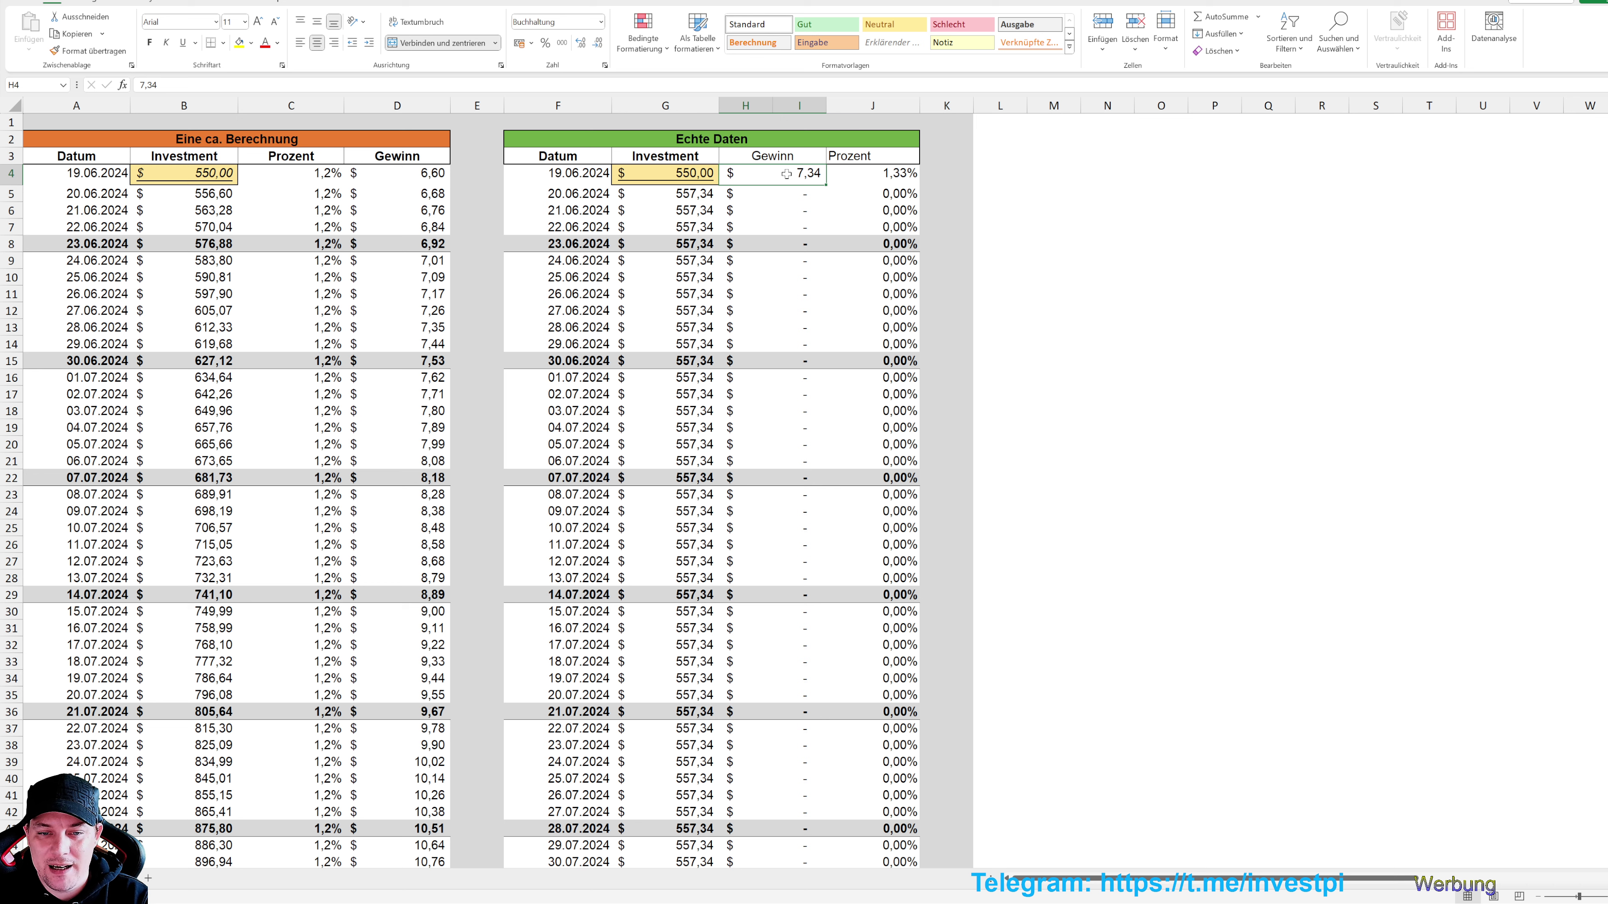
pyautogui.click(787, 191)
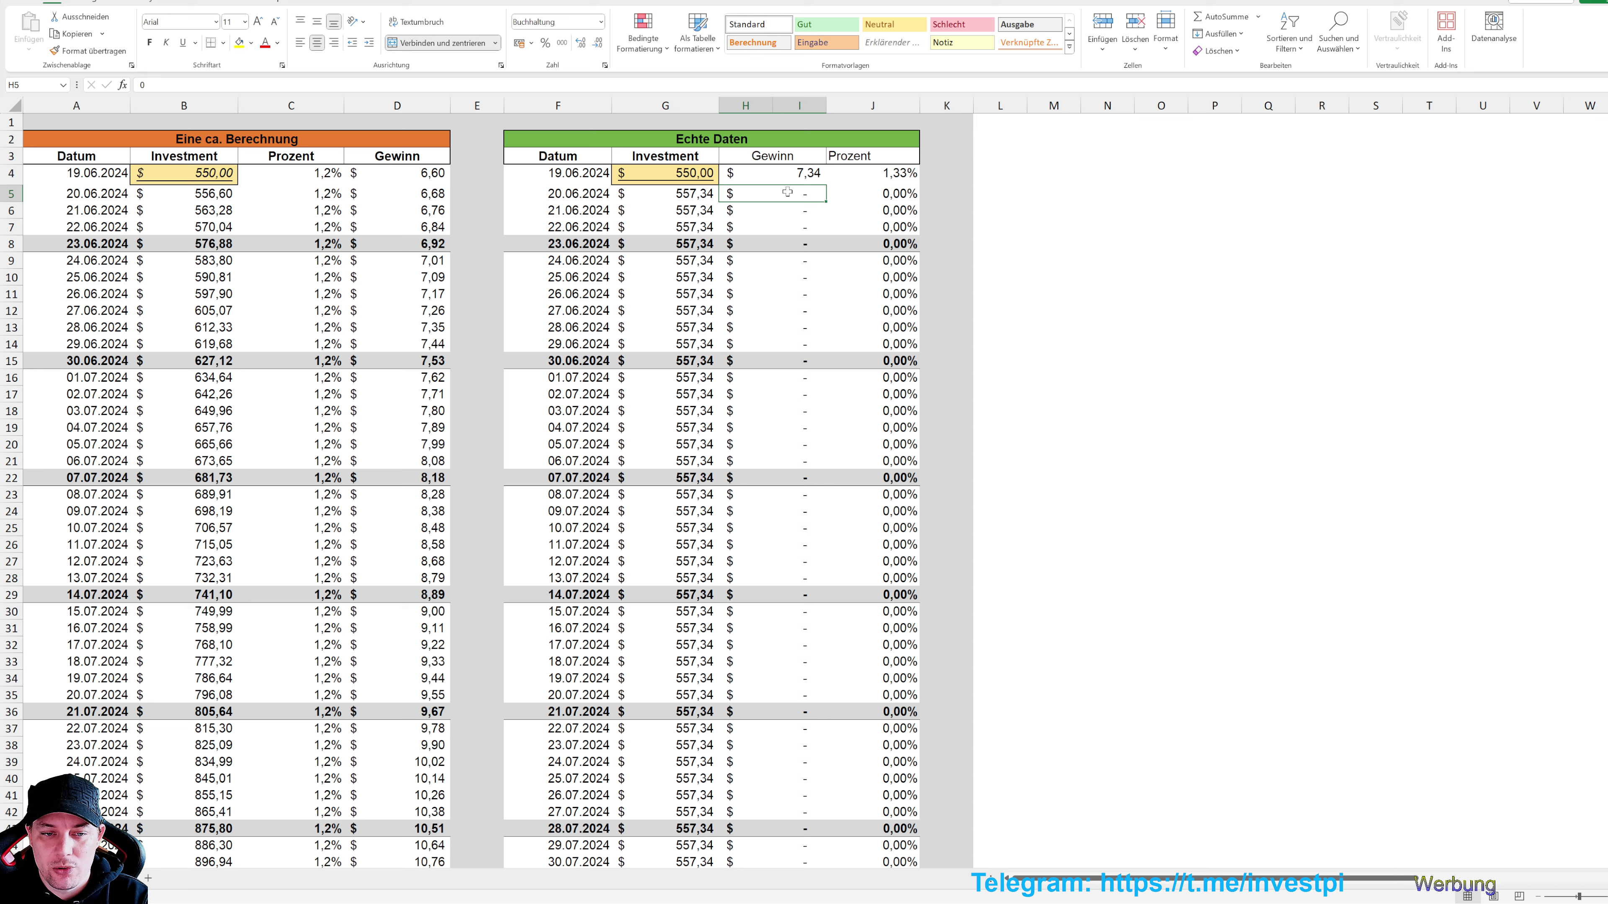
pyautogui.write('15')
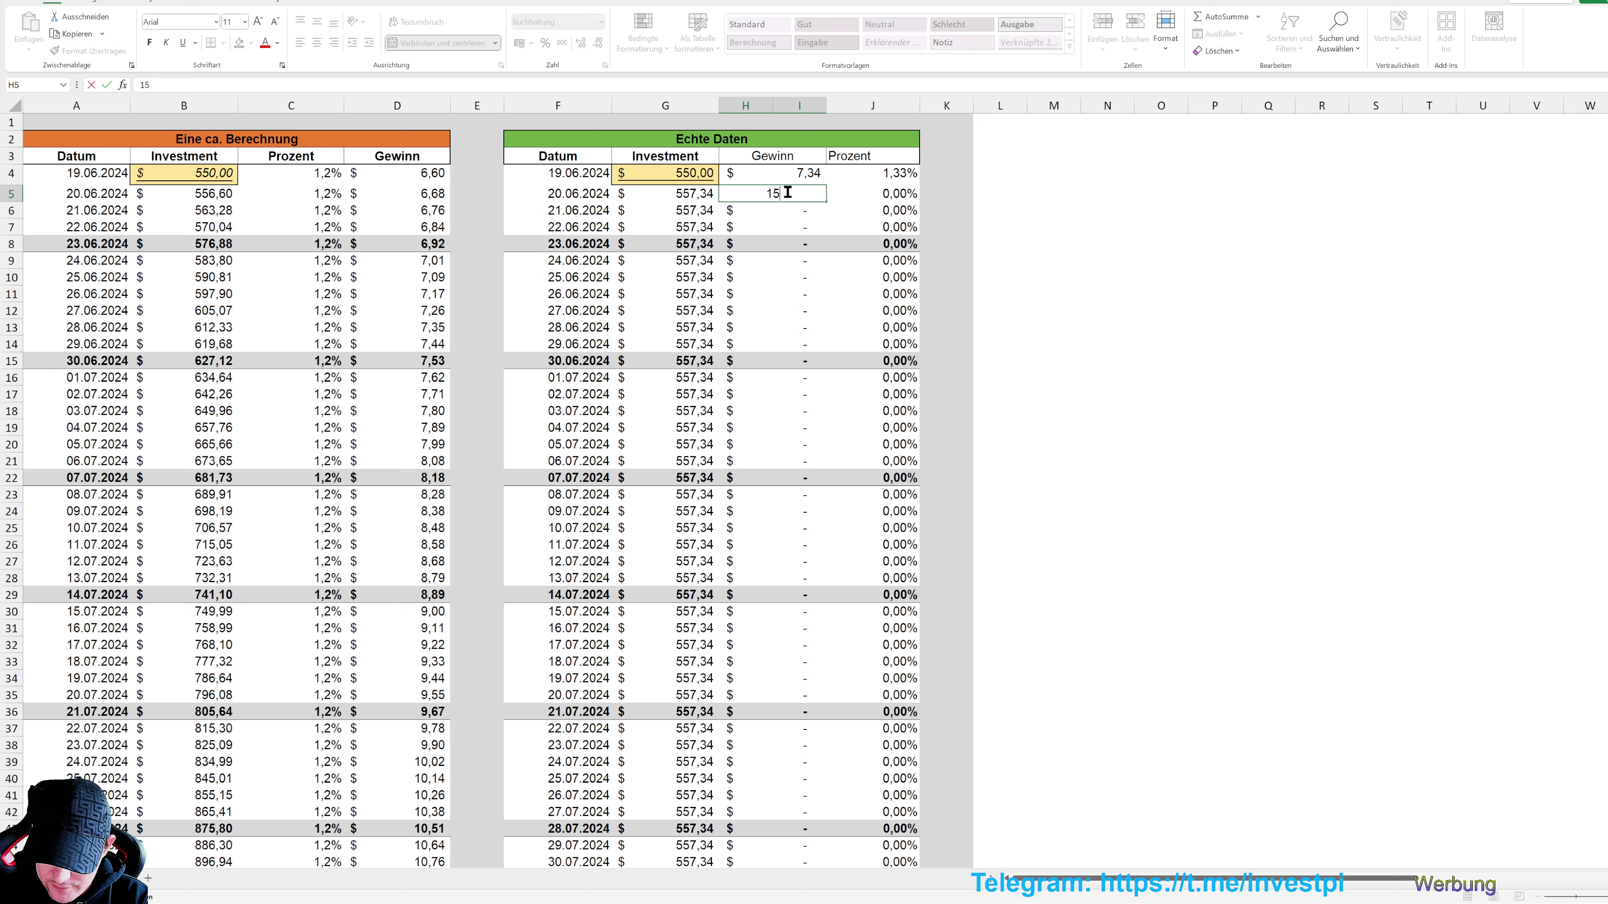
pyautogui.write(',35')
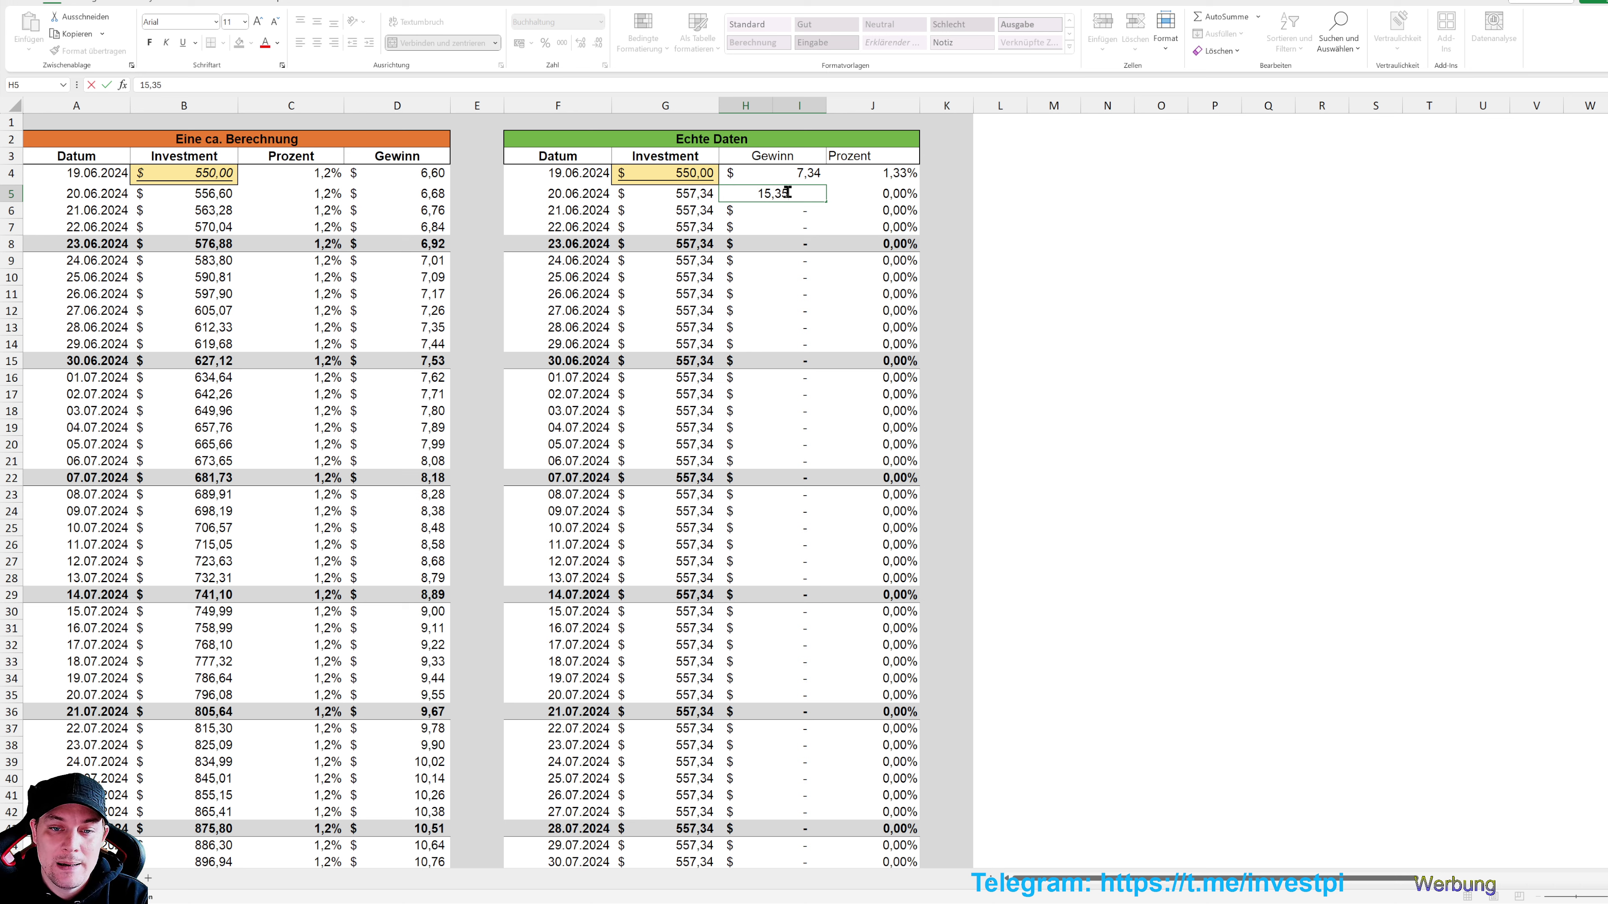
pyautogui.press('Return')
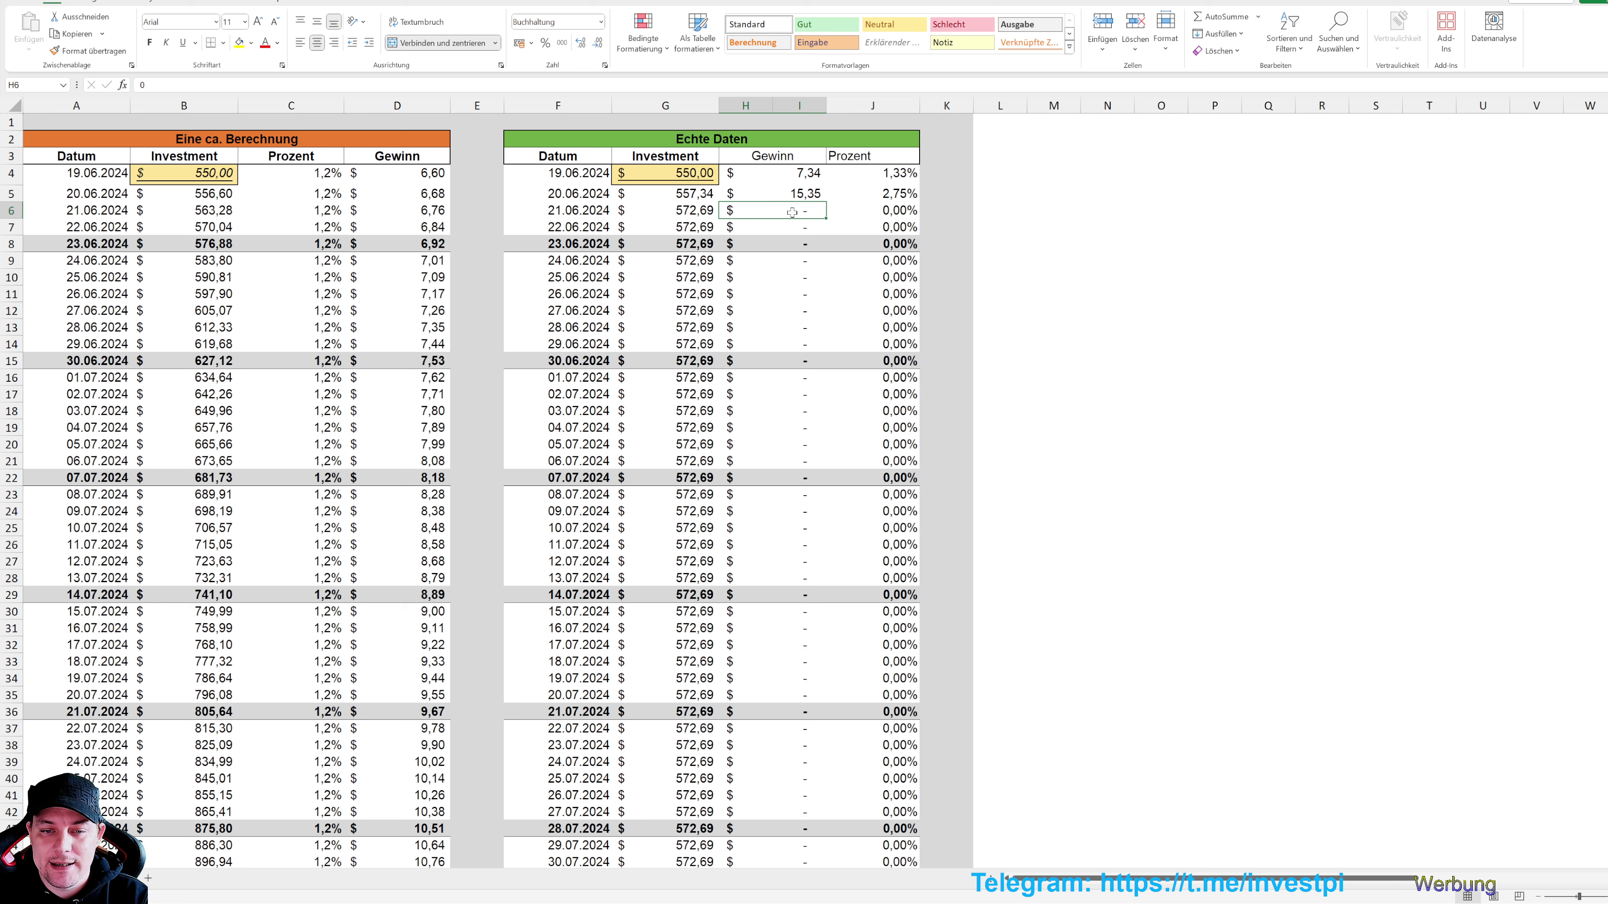
# Enter a real profit of 6,45 for 21.06.2024 and compare both tables' totals in the last row
pyautogui.write('6,')
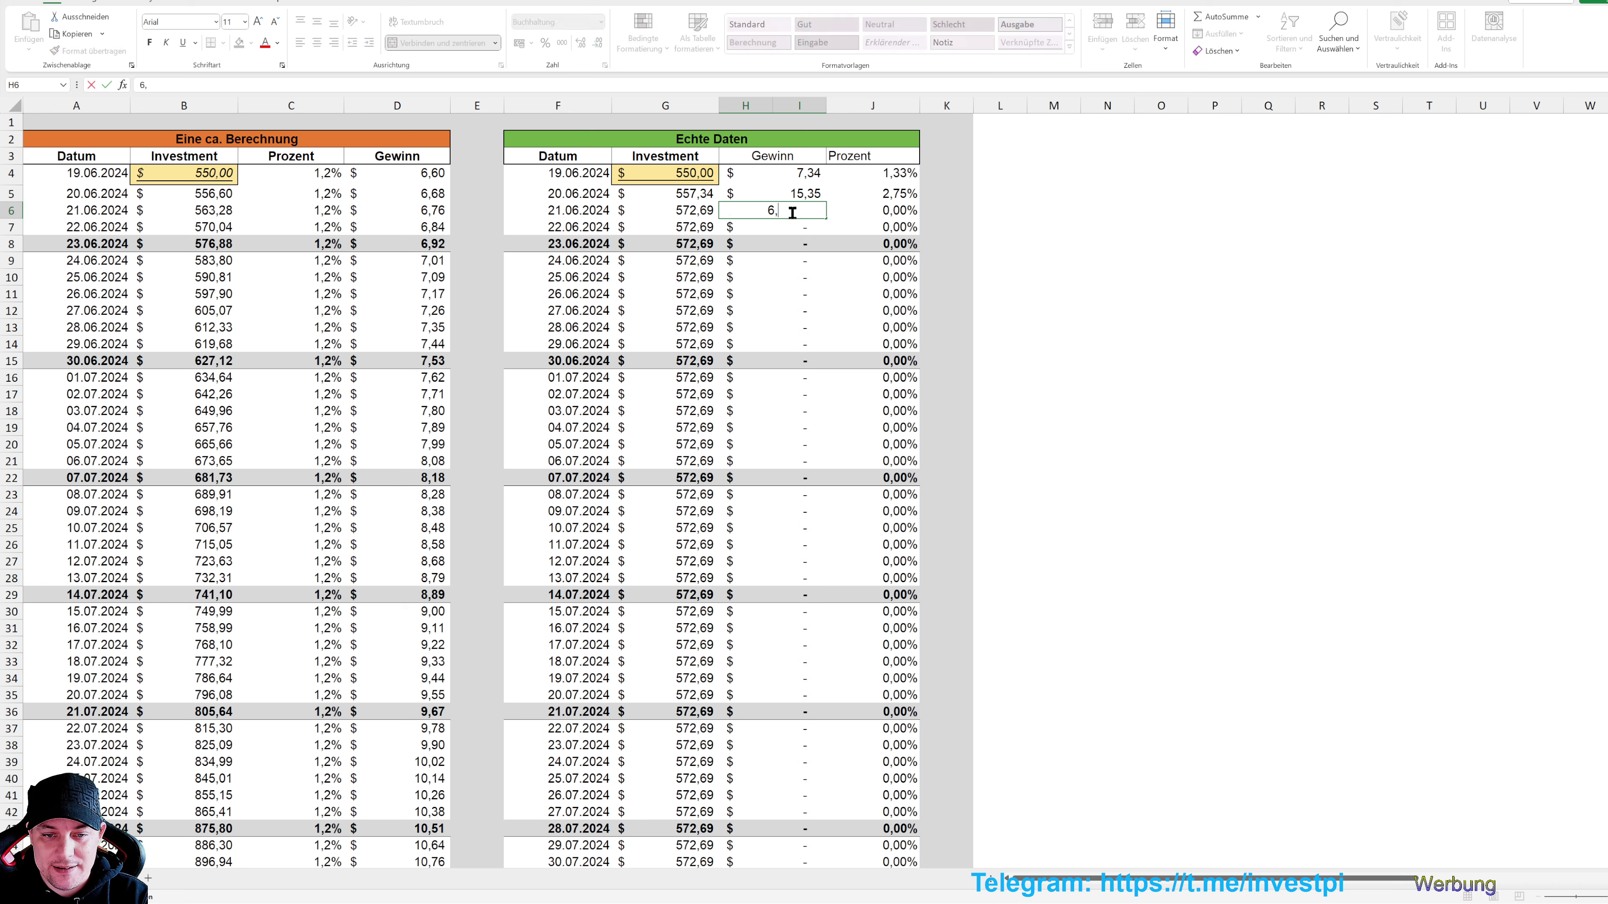
pyautogui.write('45')
pyautogui.press('Return')
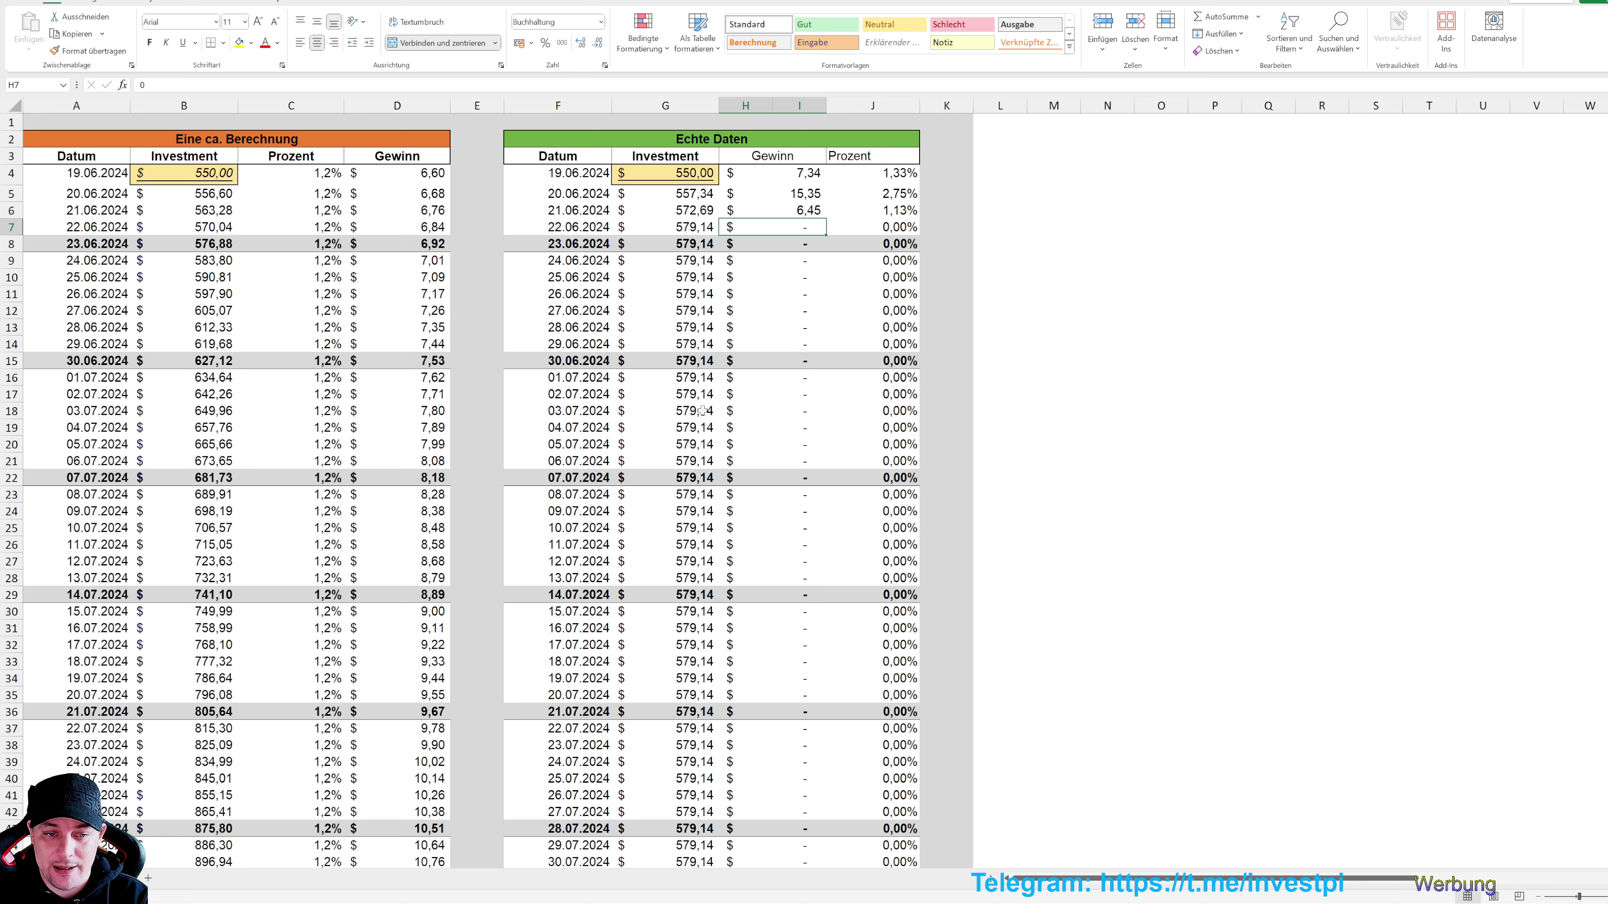
pyautogui.scroll(-7, 906, 574)
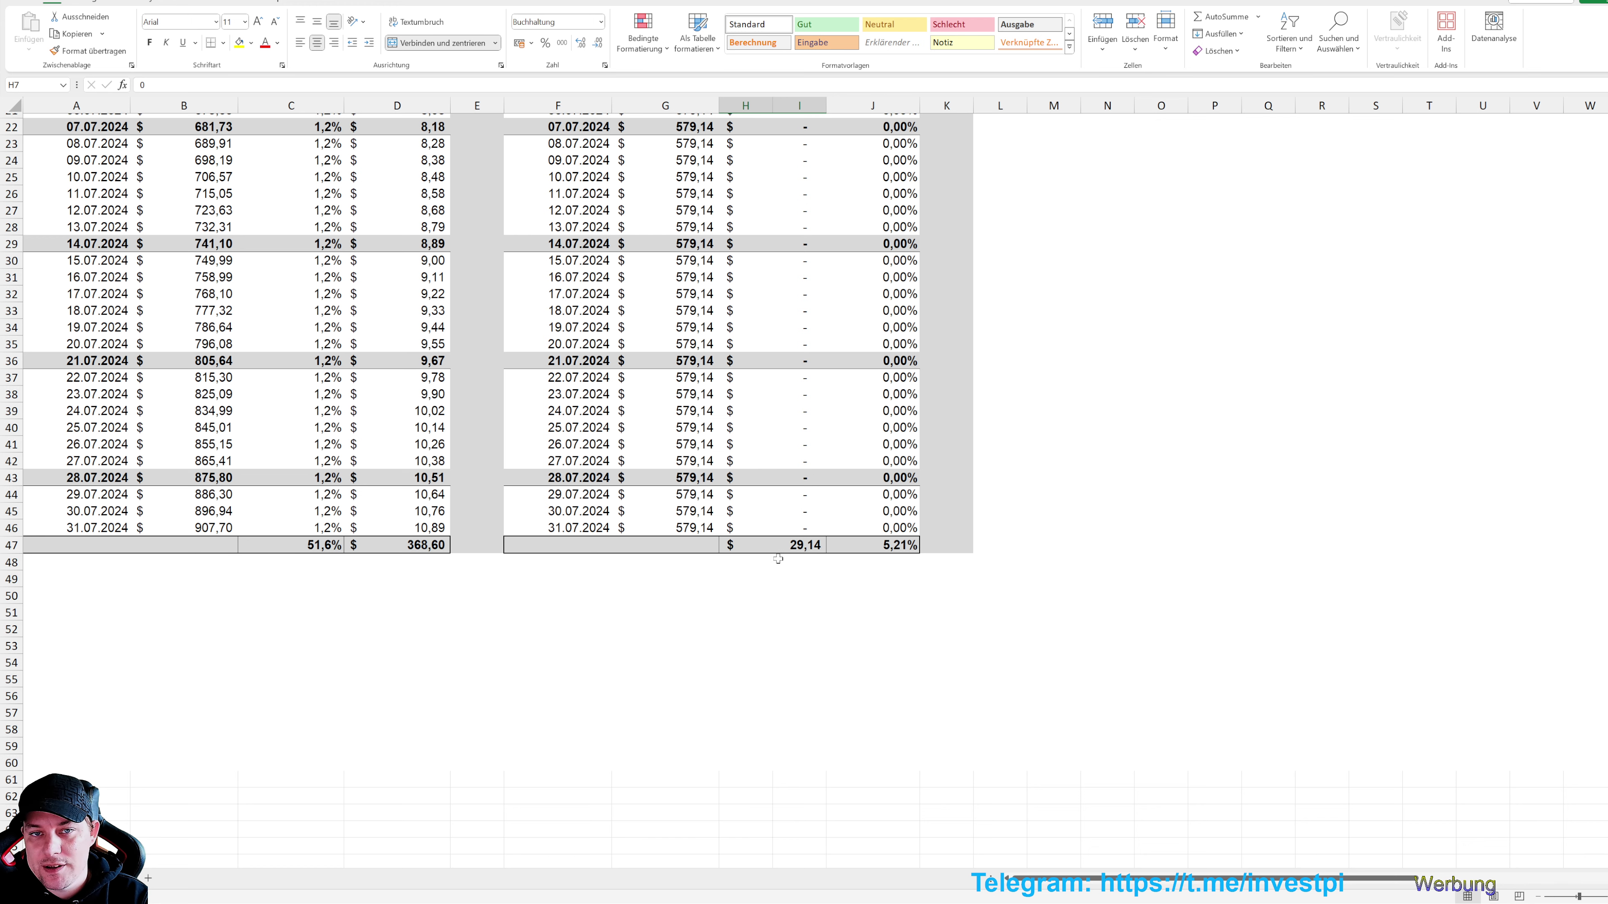
pyautogui.scroll(1, 805, 544)
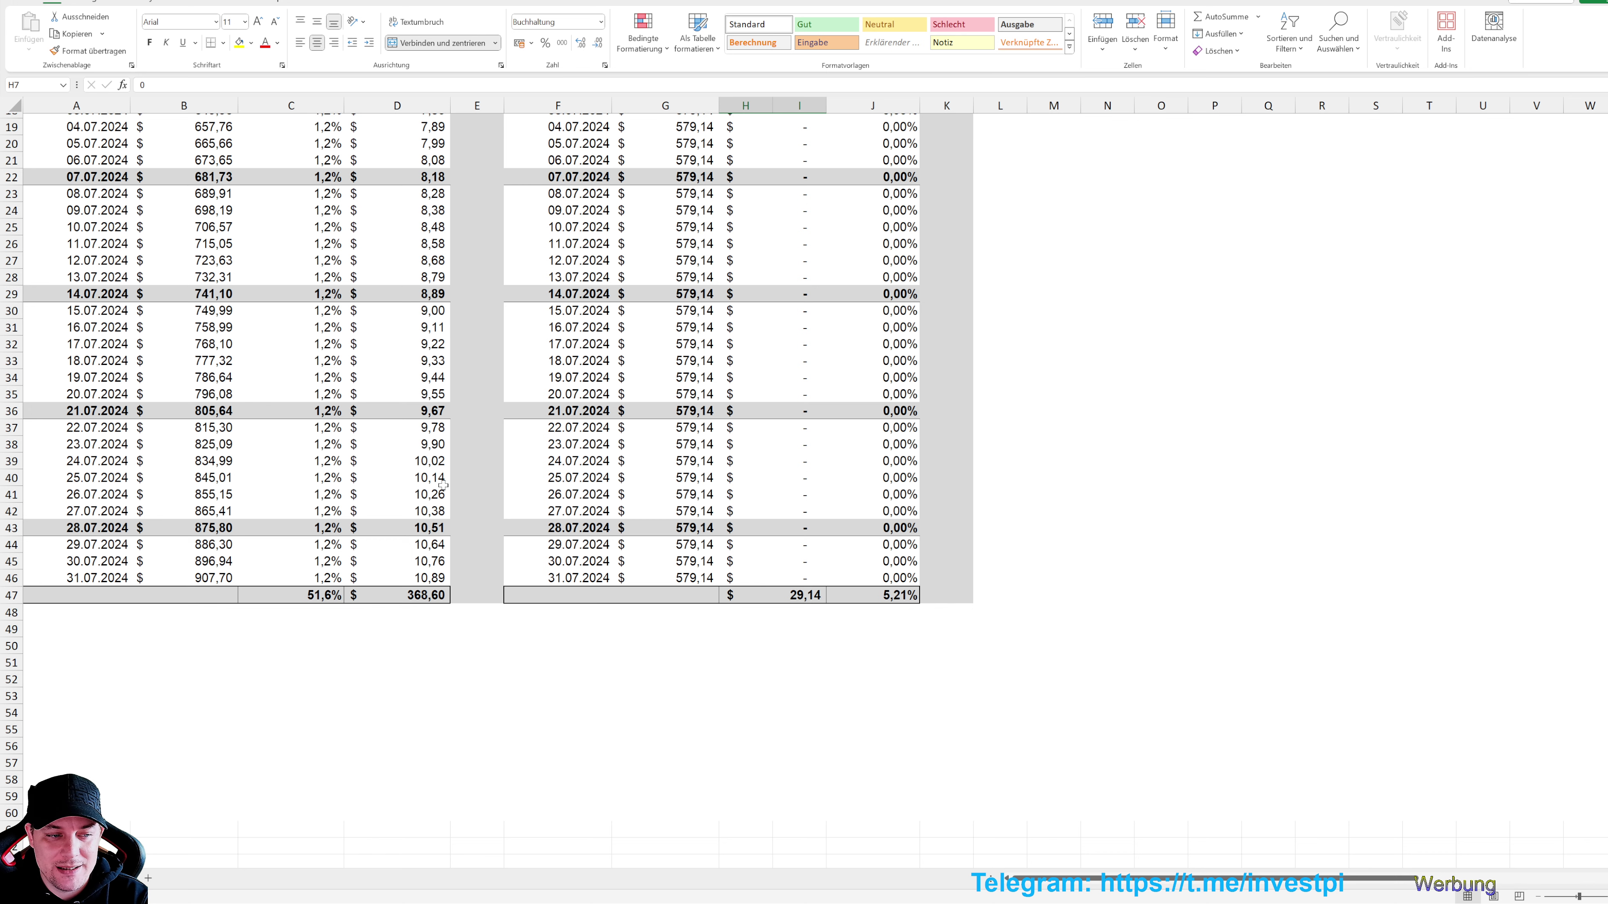
pyautogui.scroll(6, 326, 294)
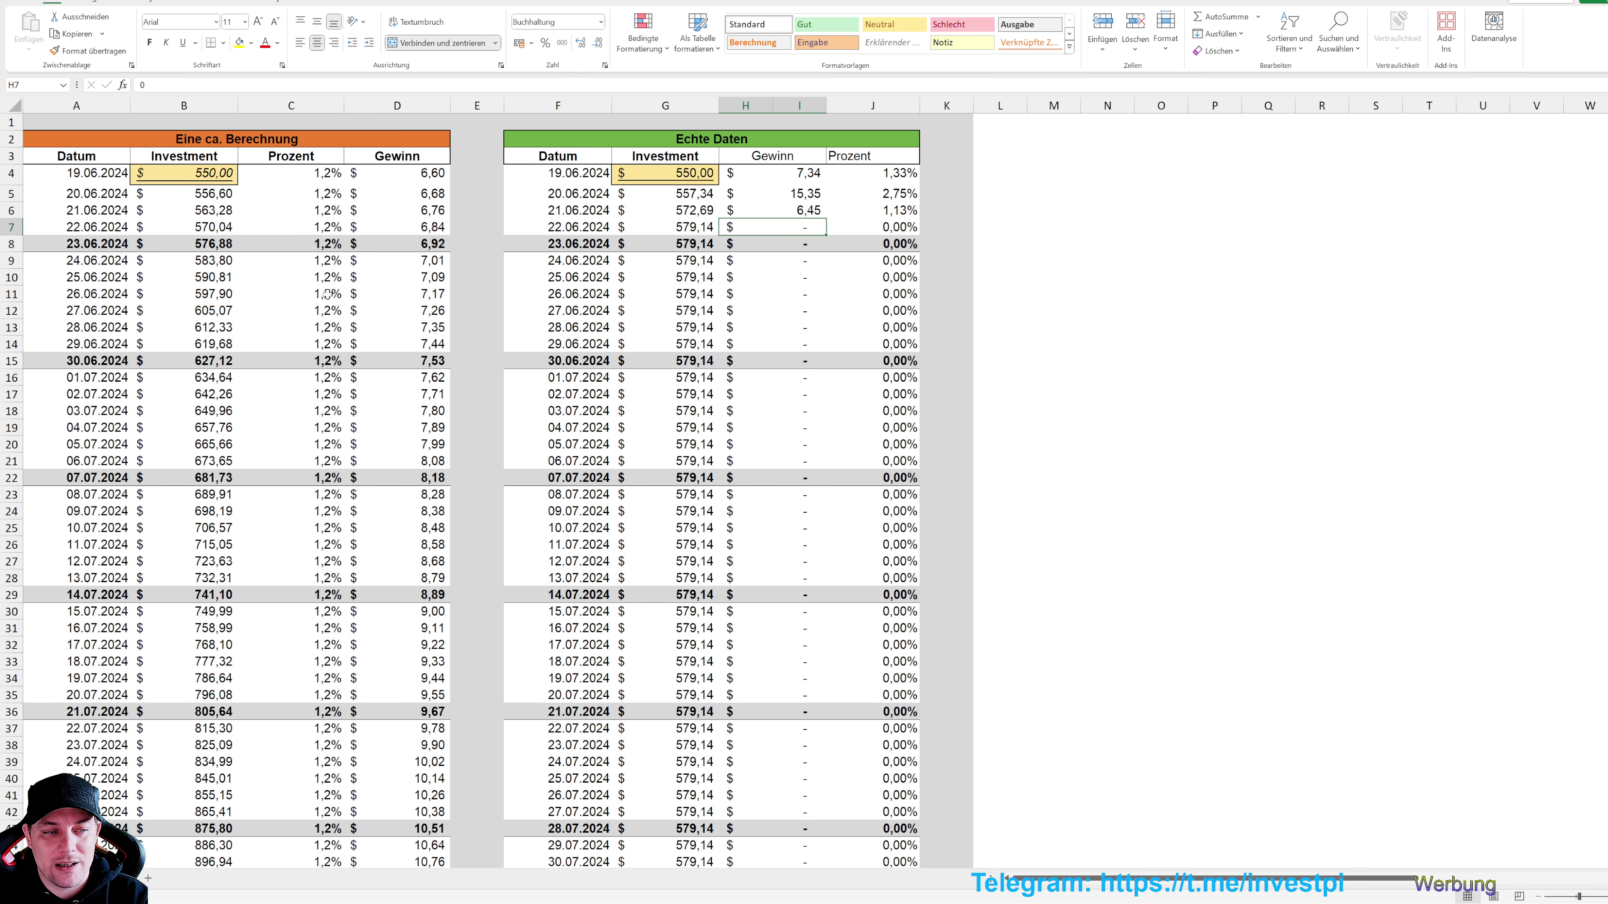
# Set the daily percentage in the "Eine ca. Berechnung" table to 1,3 % for 19.06.2024 through 23.06.2024
pyautogui.click(318, 180)
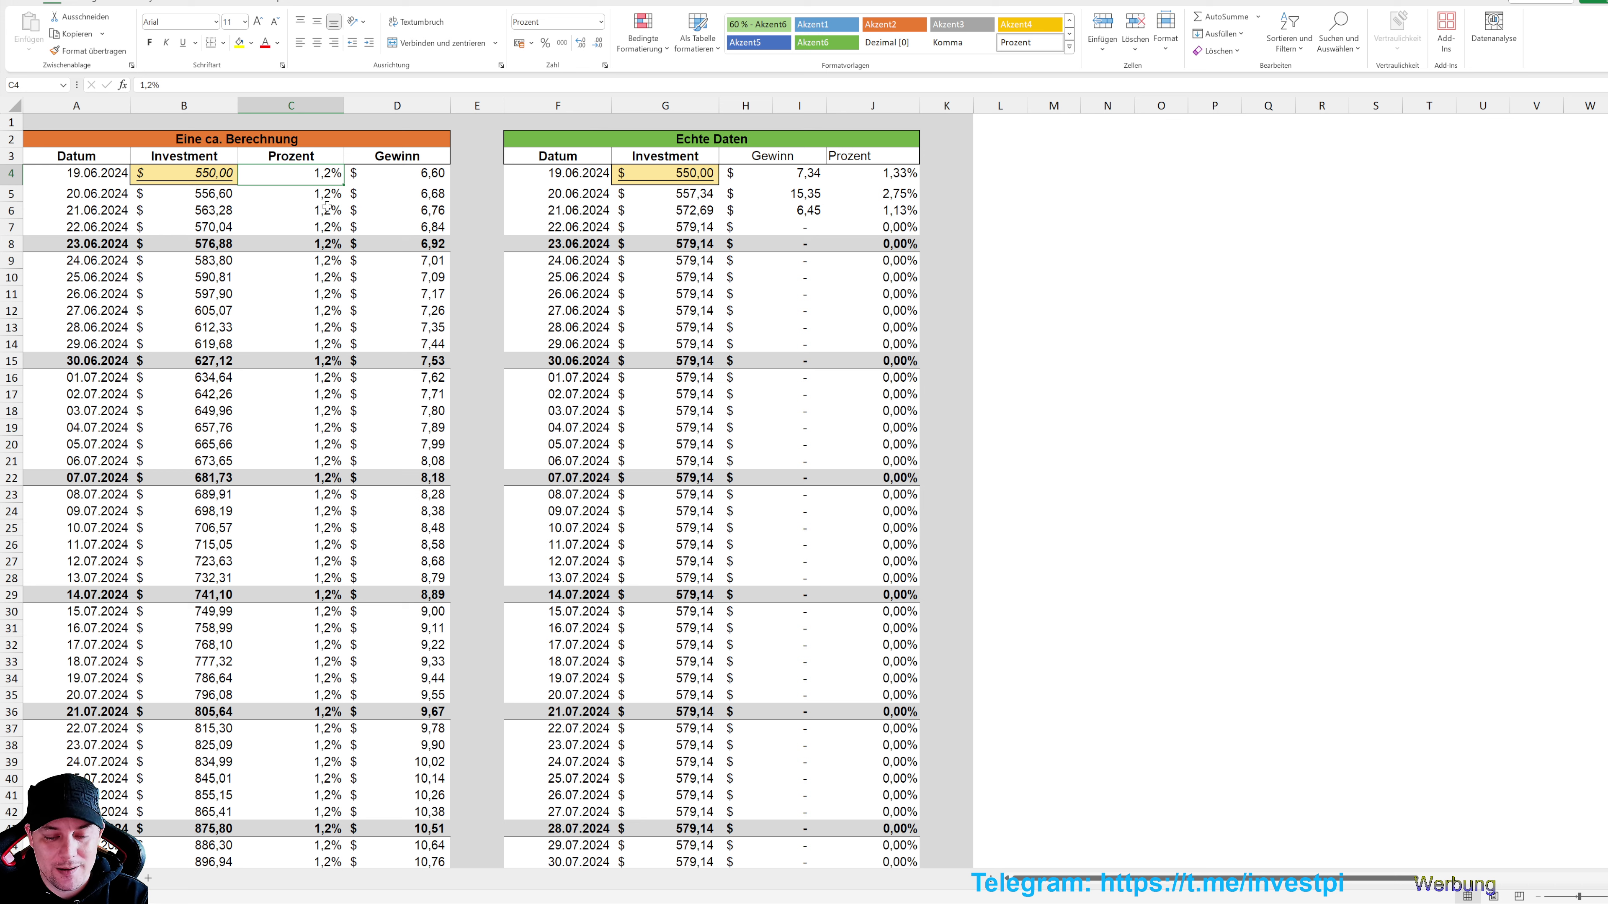
pyautogui.write('1,3')
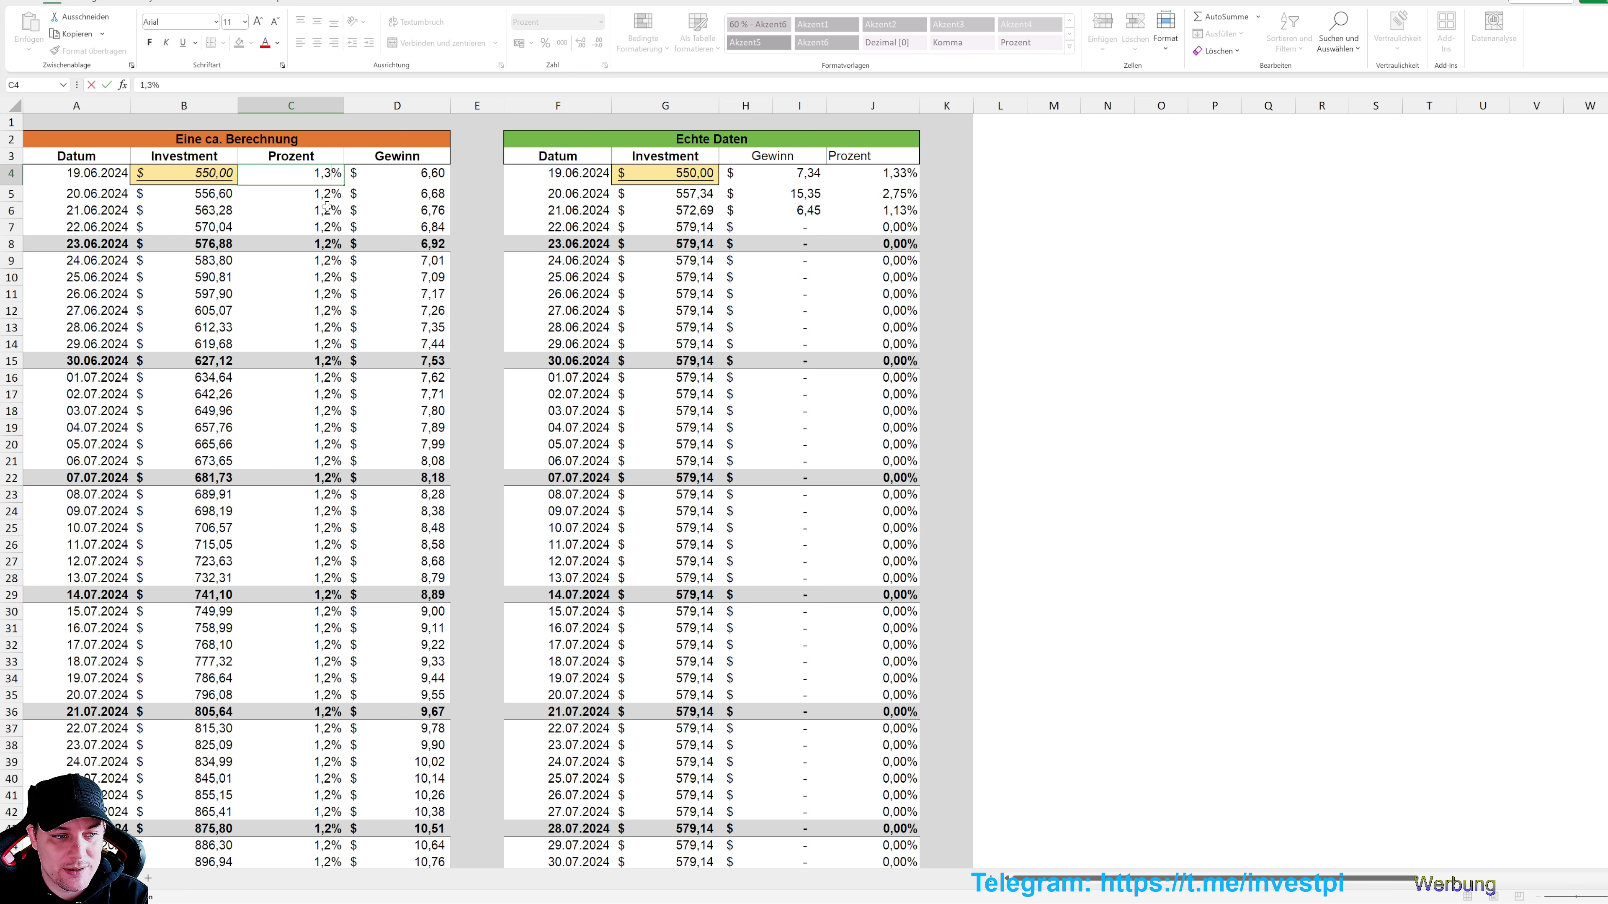
pyautogui.press('Return')
pyautogui.click(321, 177)
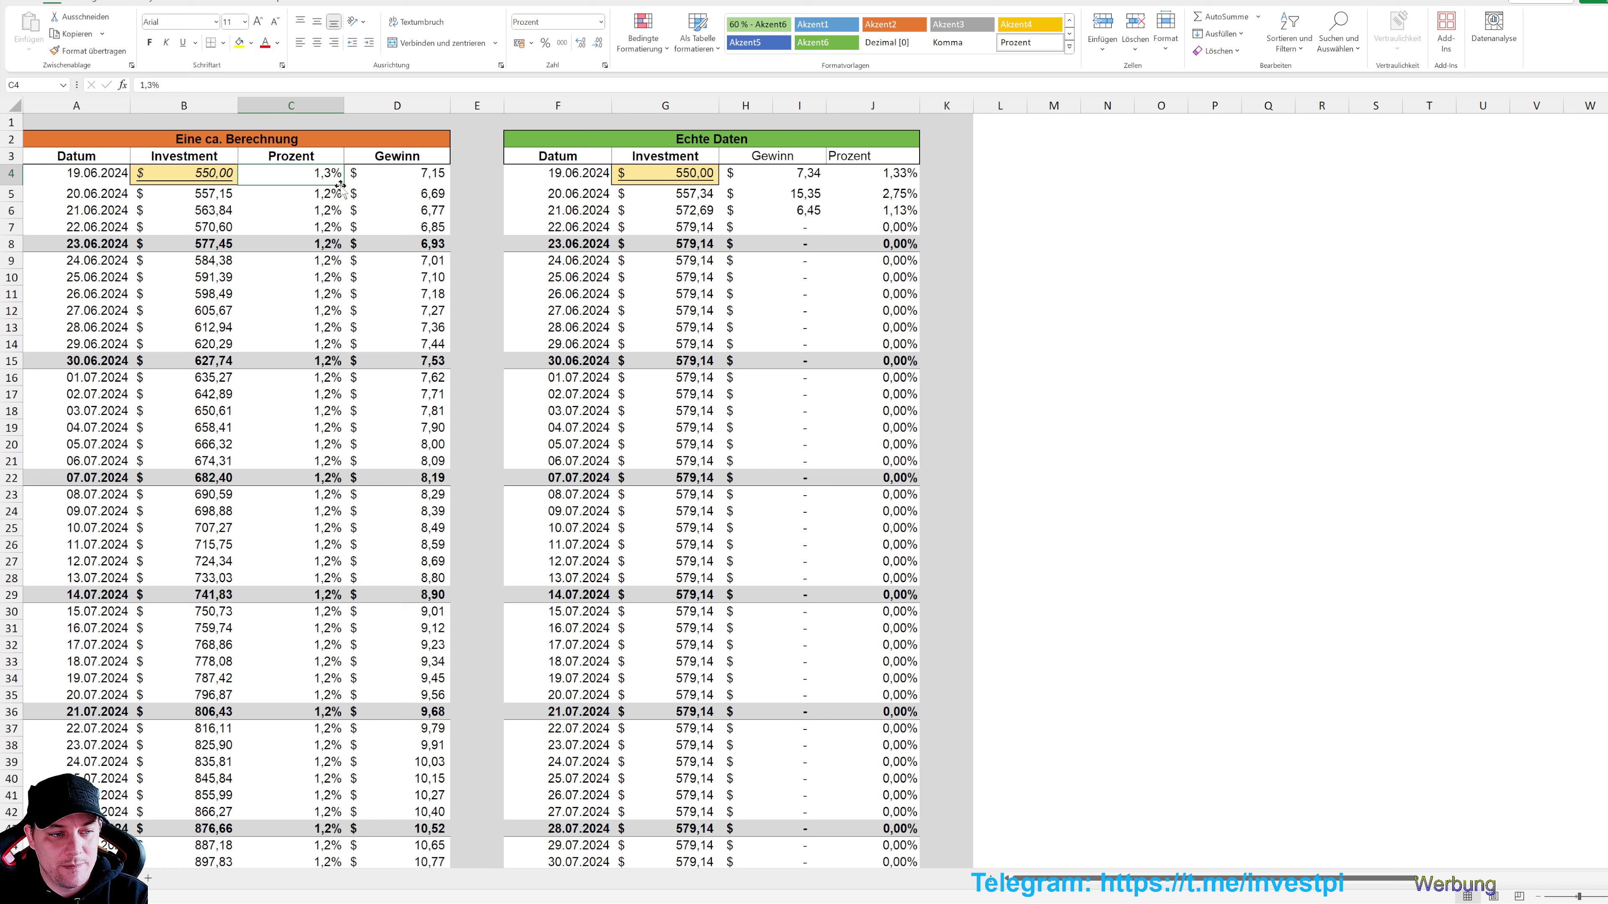
pyautogui.moveTo(341, 183); pyautogui.dragTo(342, 231)
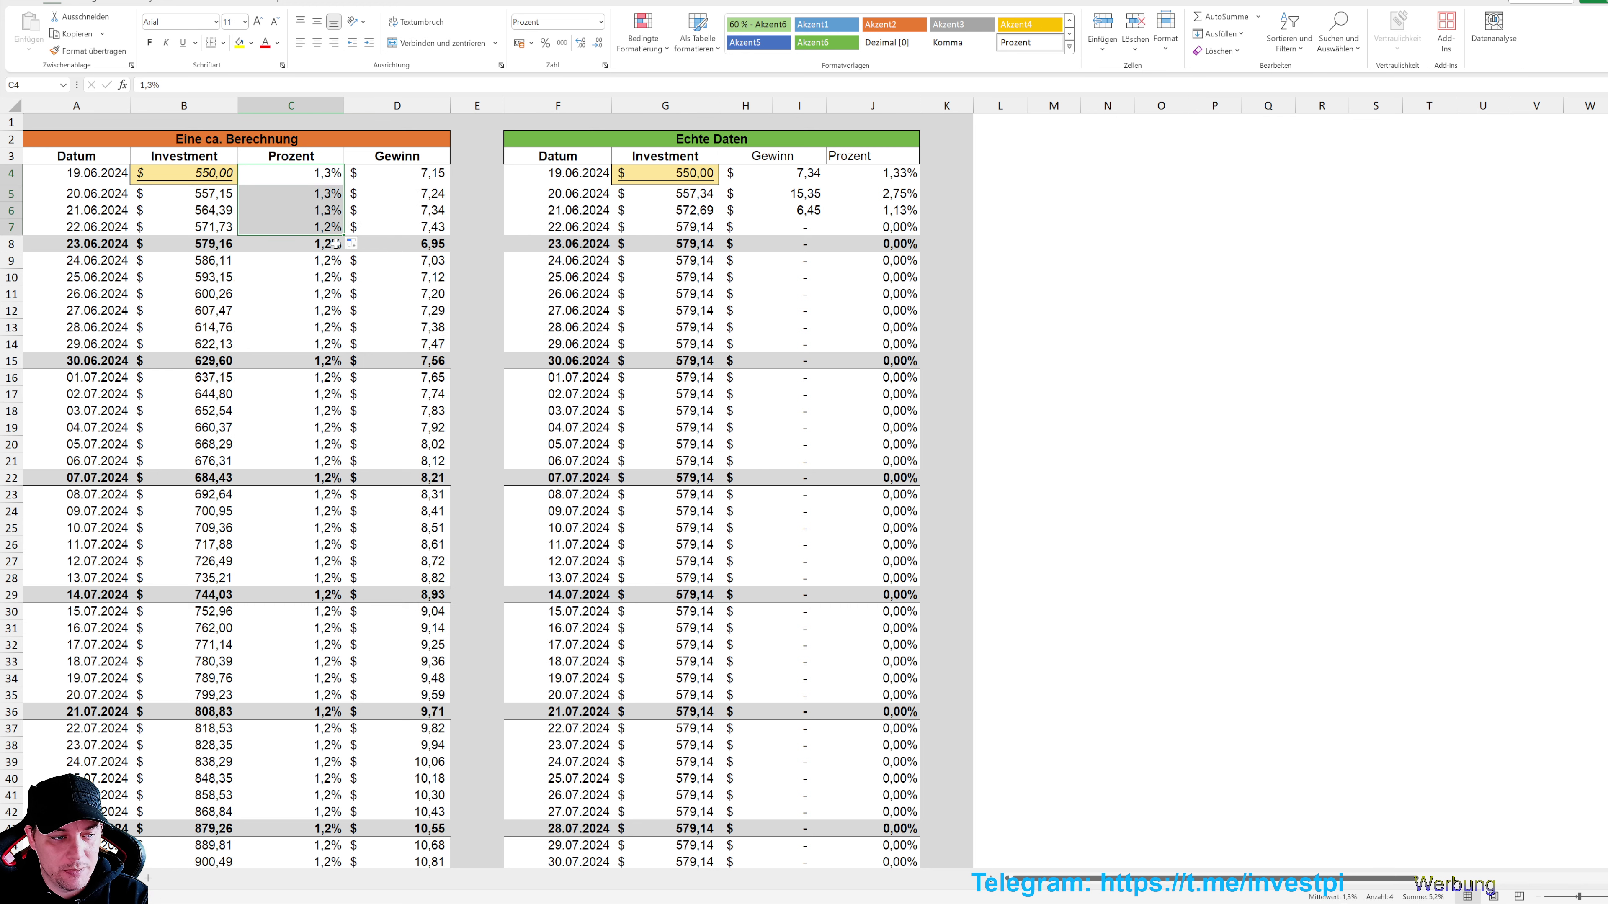
pyautogui.click(322, 249)
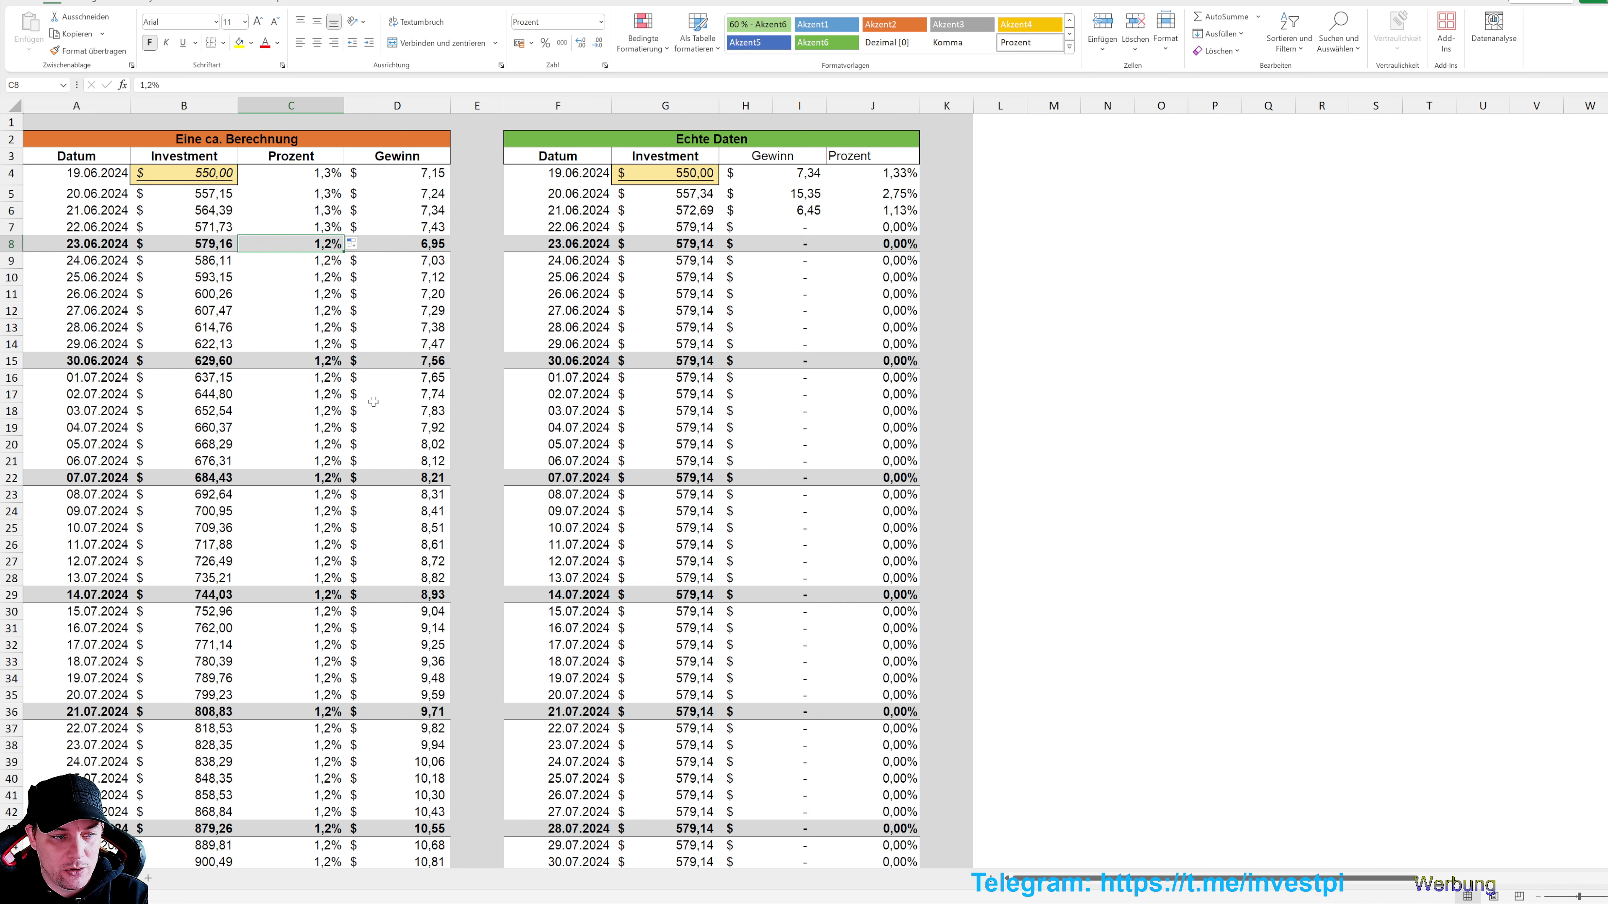
pyautogui.write('1,3')
pyautogui.click(342, 394)
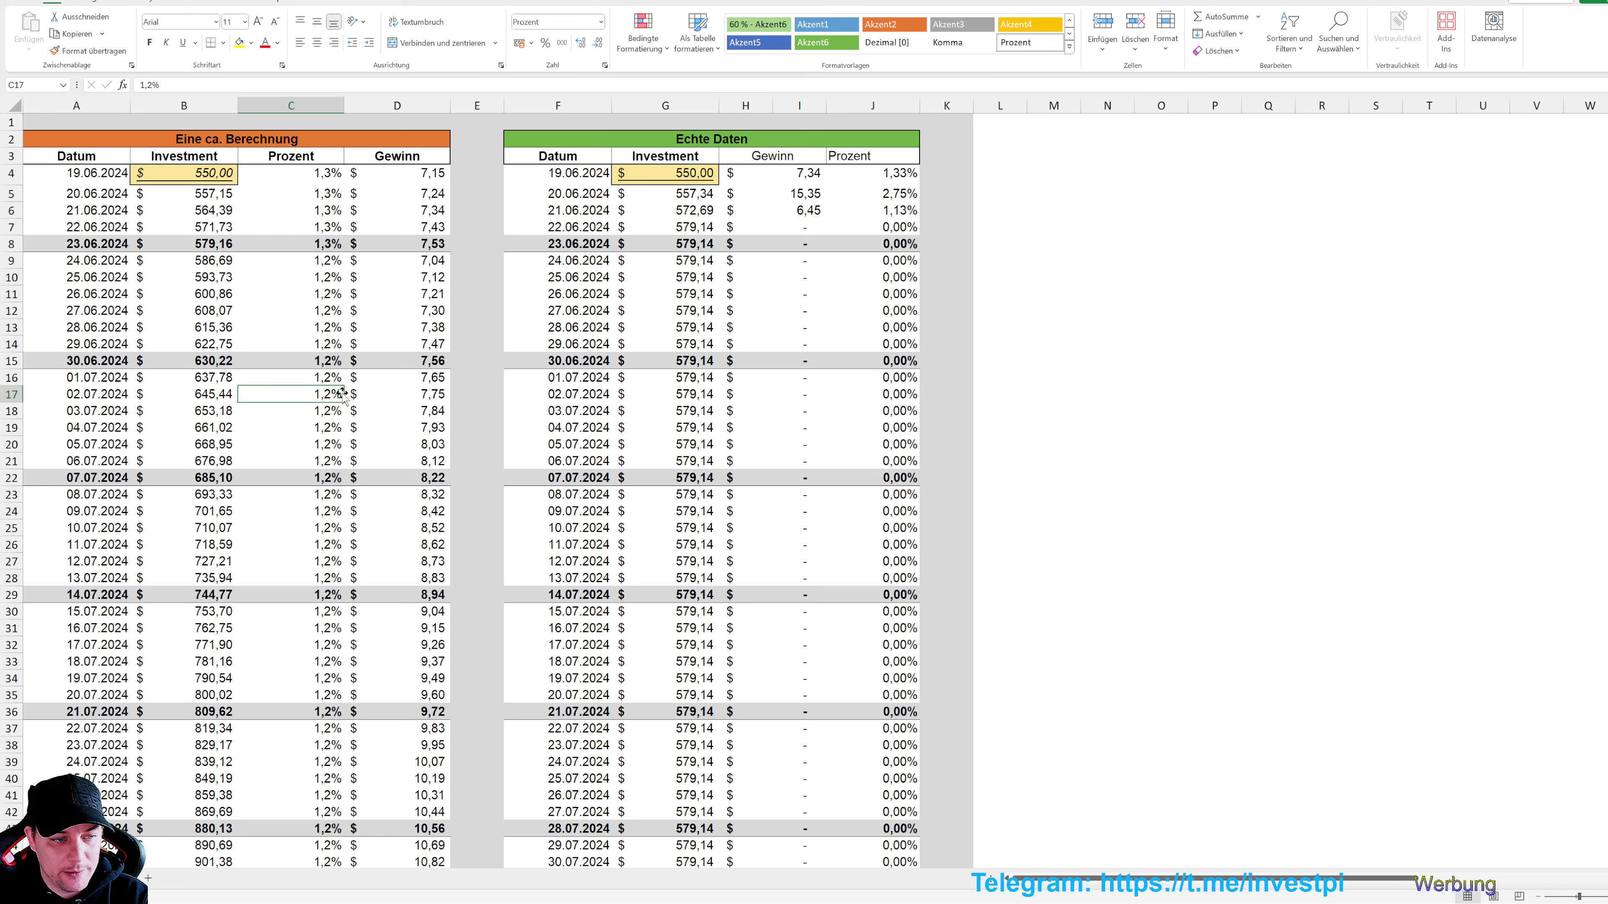
# Set the projected percentage for 24.06.2024 to 1,3 %
pyautogui.click(324, 261)
pyautogui.write('1,3')
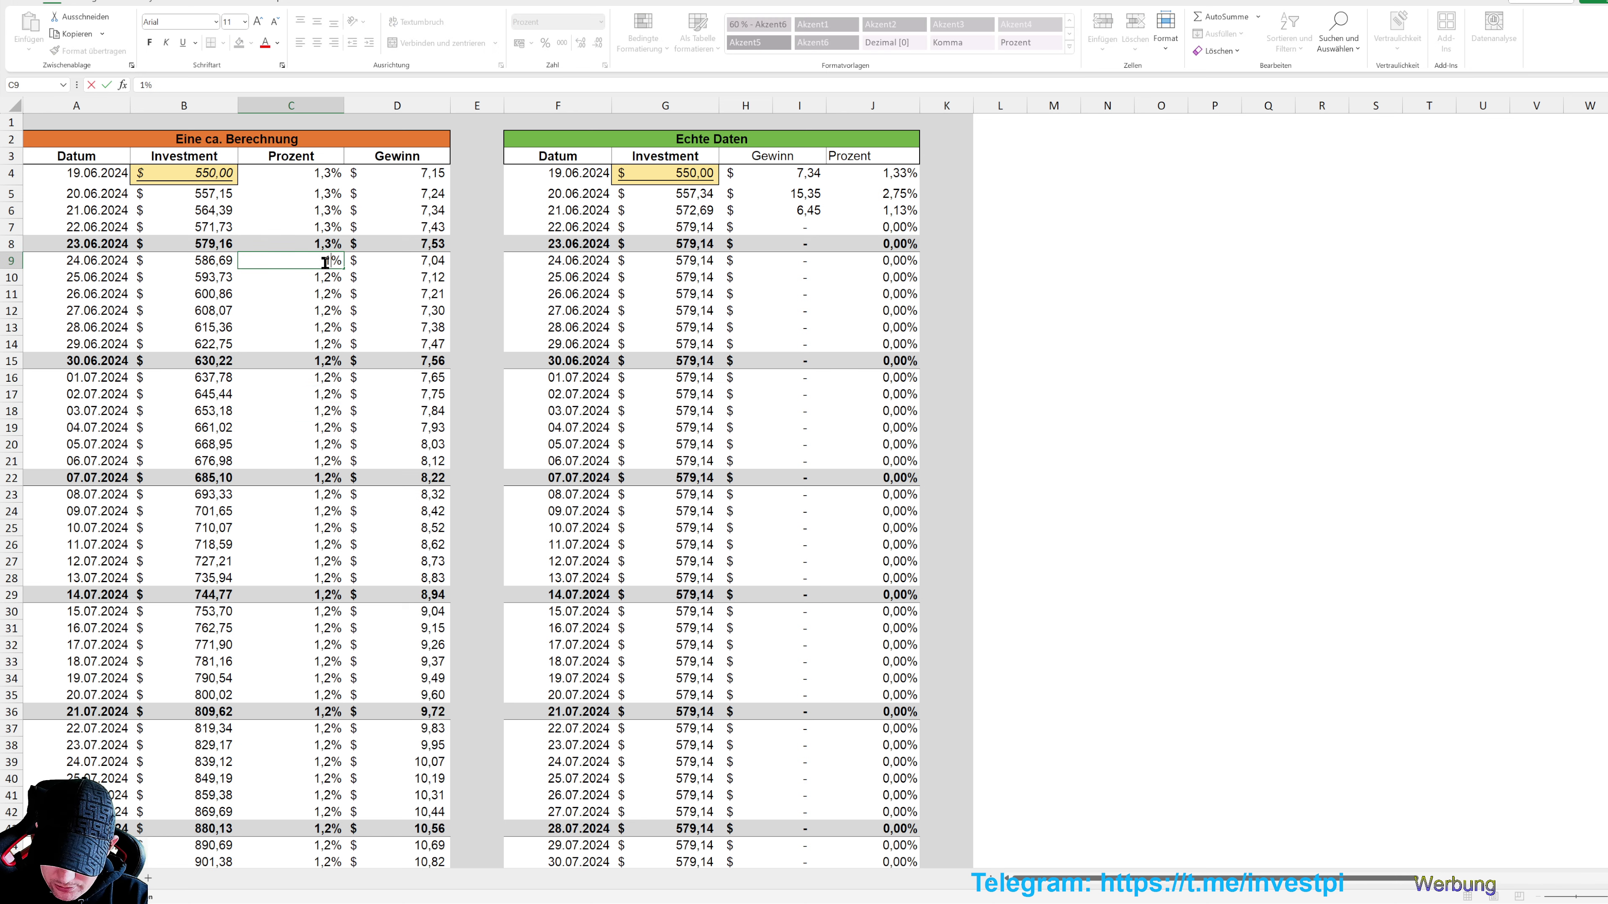
pyautogui.press('Return')
pyautogui.click(339, 263)
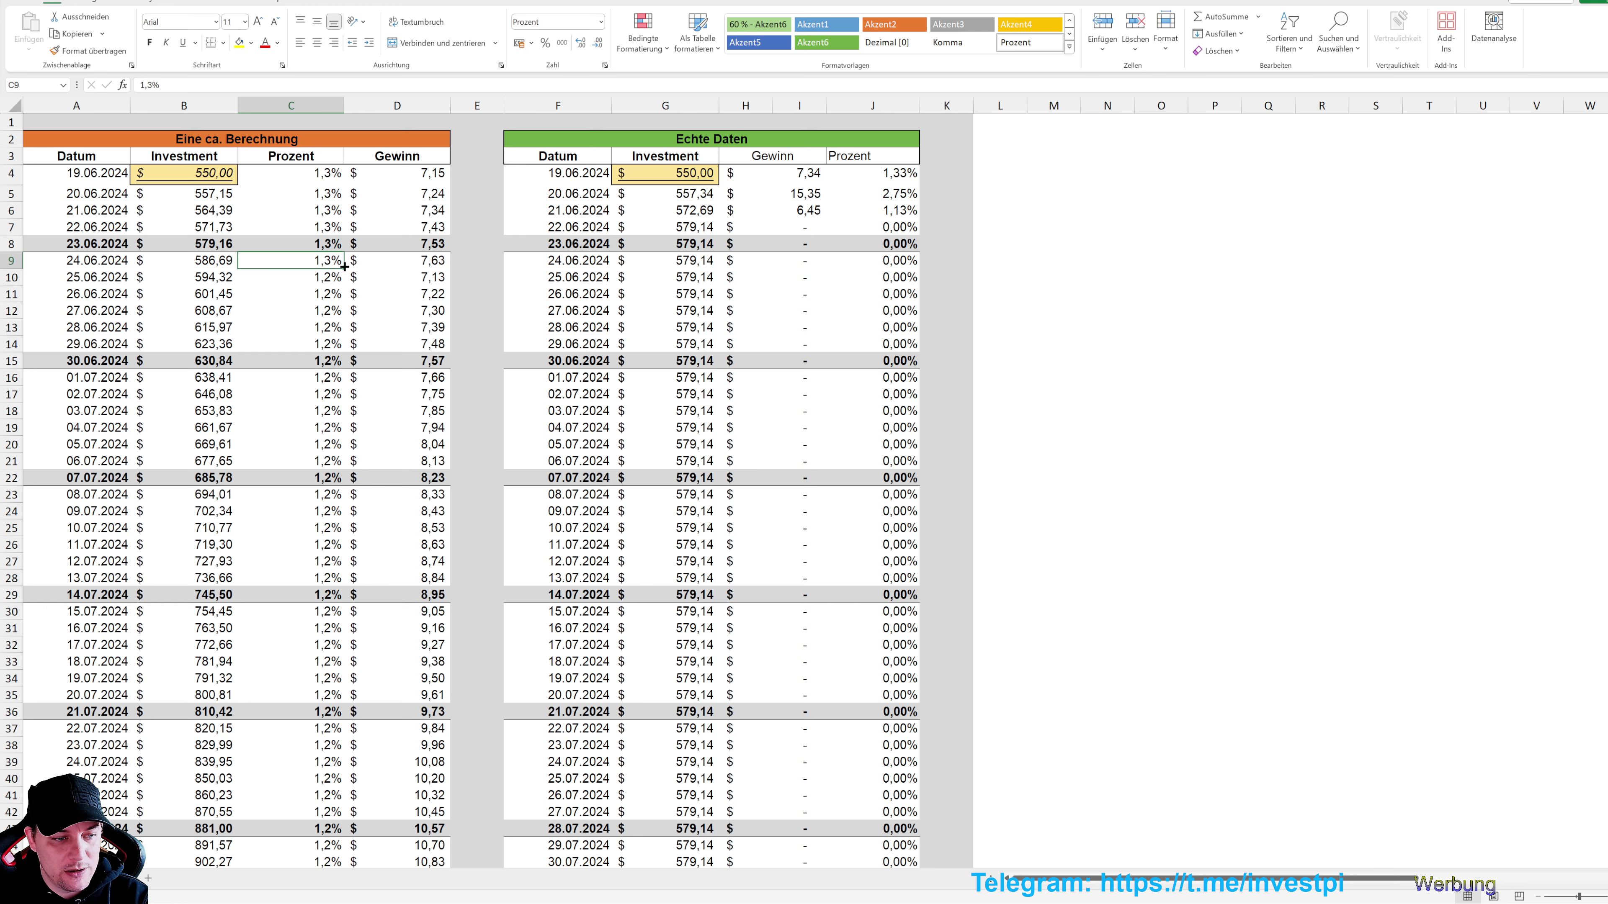
pyautogui.moveTo(344, 267); pyautogui.dragTo(341, 352)
pyautogui.click(333, 363)
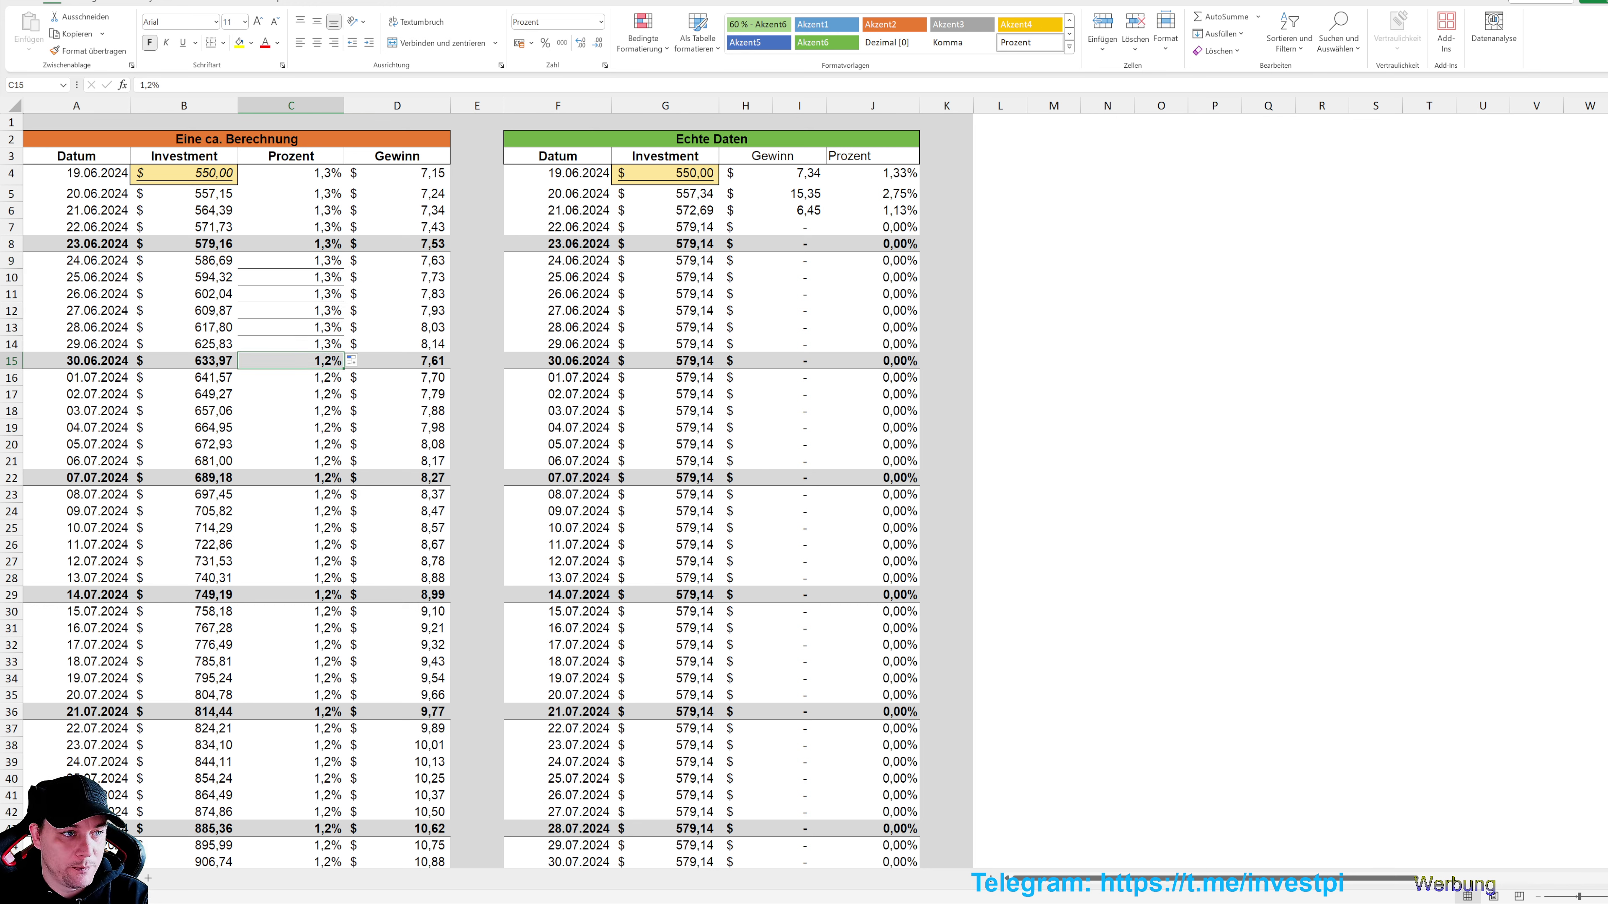
pyautogui.hotkey('ctrl', 'z')
# Set the projected percentage to 1,3 % for 25.06.2024 through 30.06.2024, keeping the rows' border formatting
pyautogui.click(318, 276)
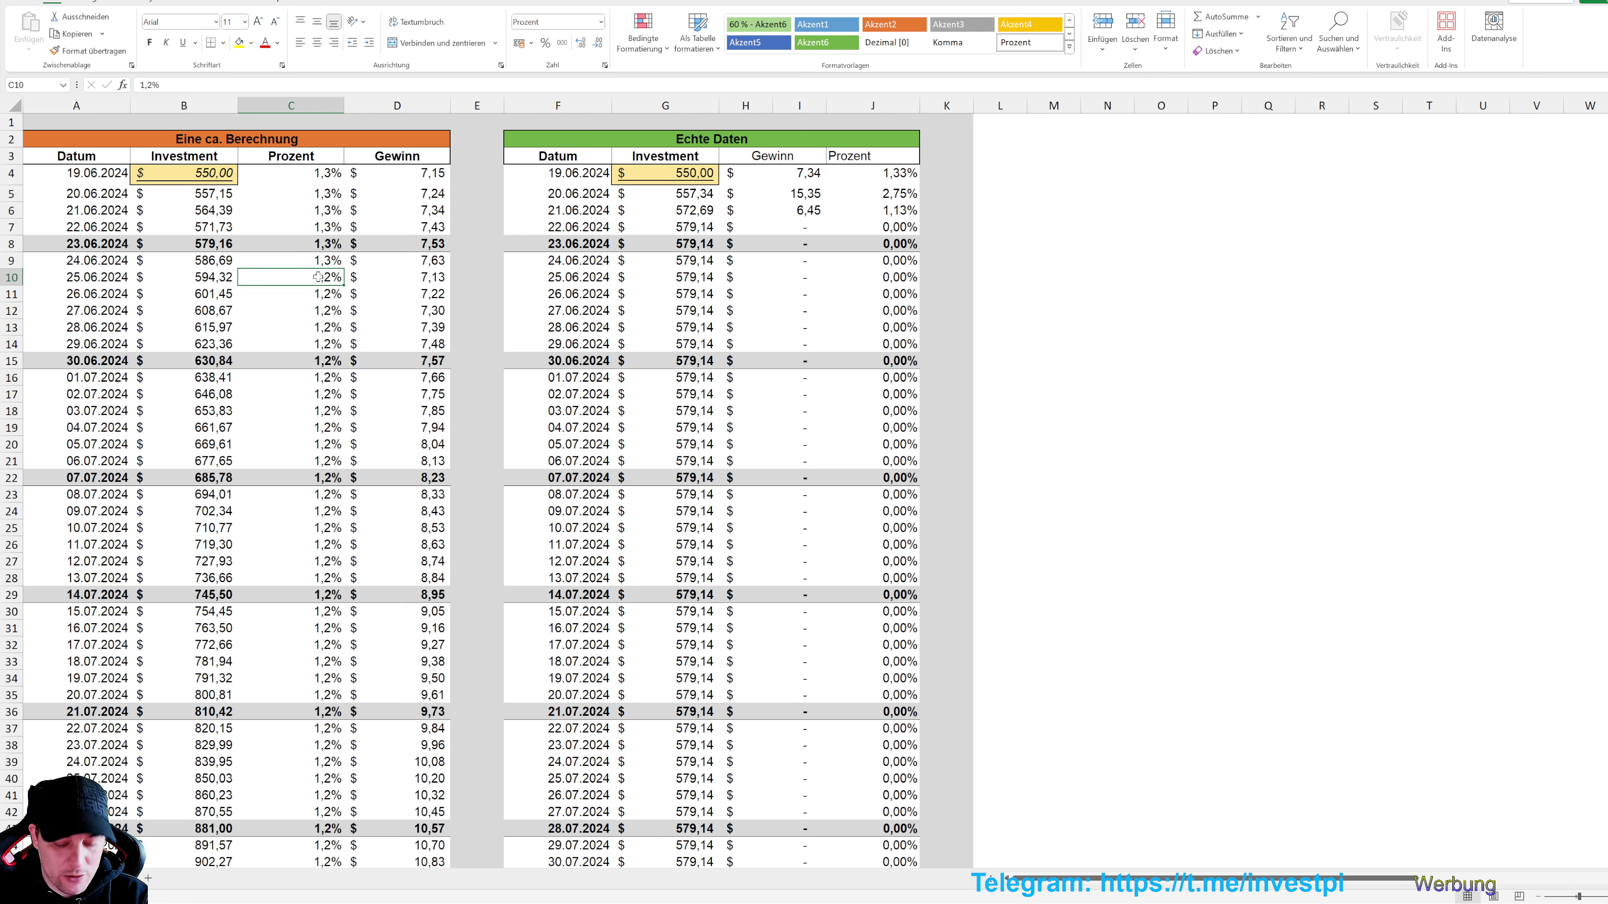
pyautogui.write('1,3')
pyautogui.press('Return')
pyautogui.click(318, 277)
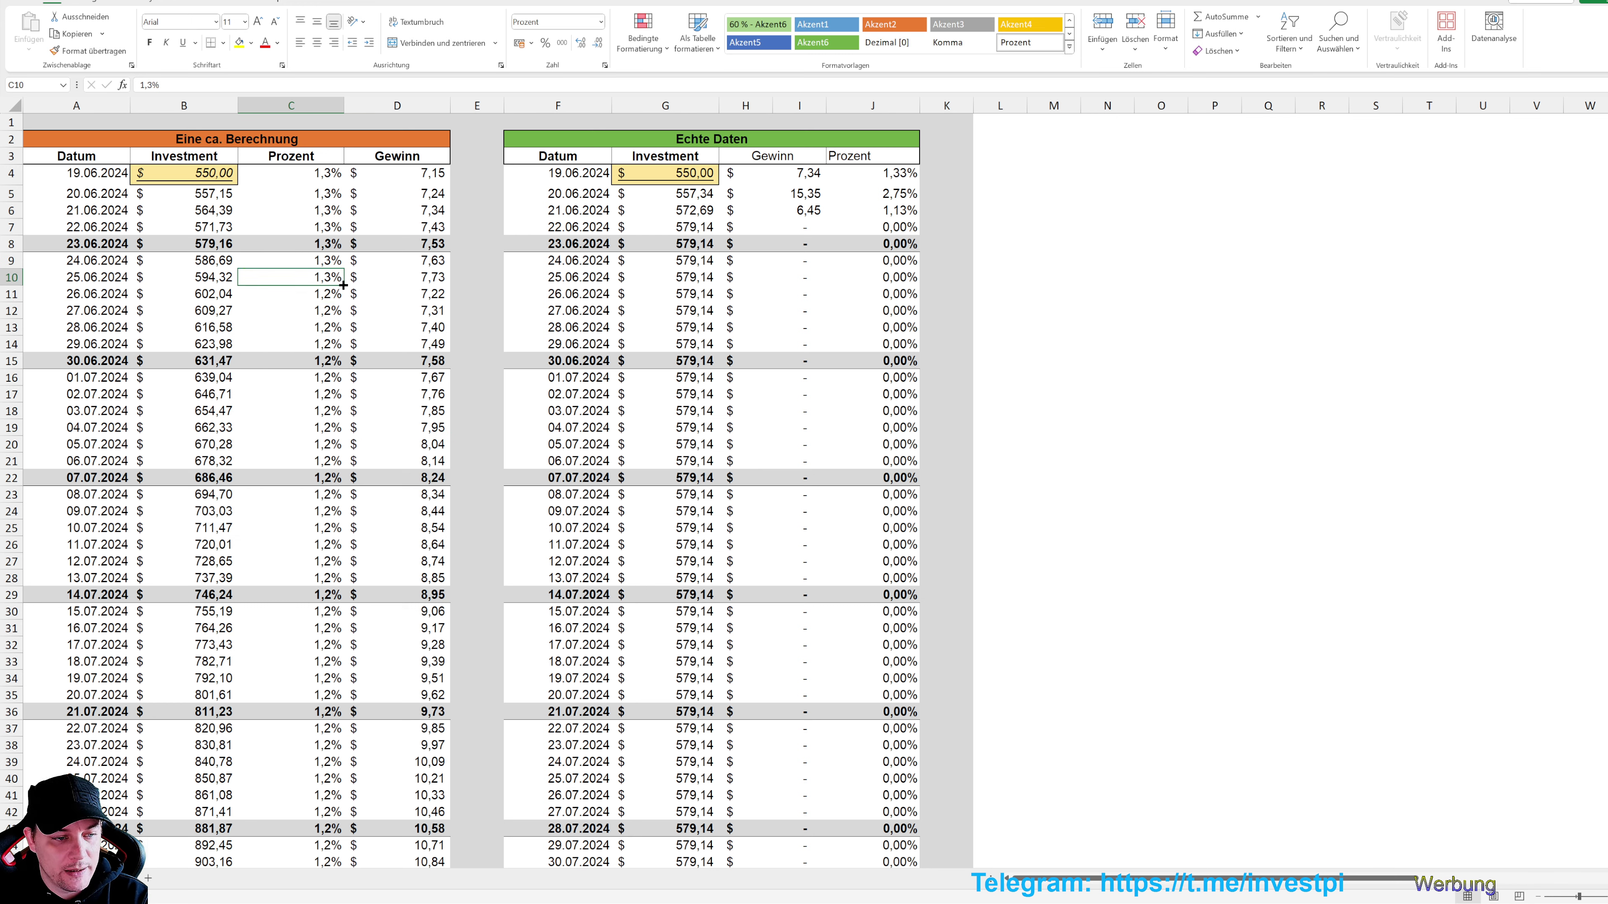
pyautogui.moveTo(343, 285); pyautogui.dragTo(336, 352)
pyautogui.click(290, 360)
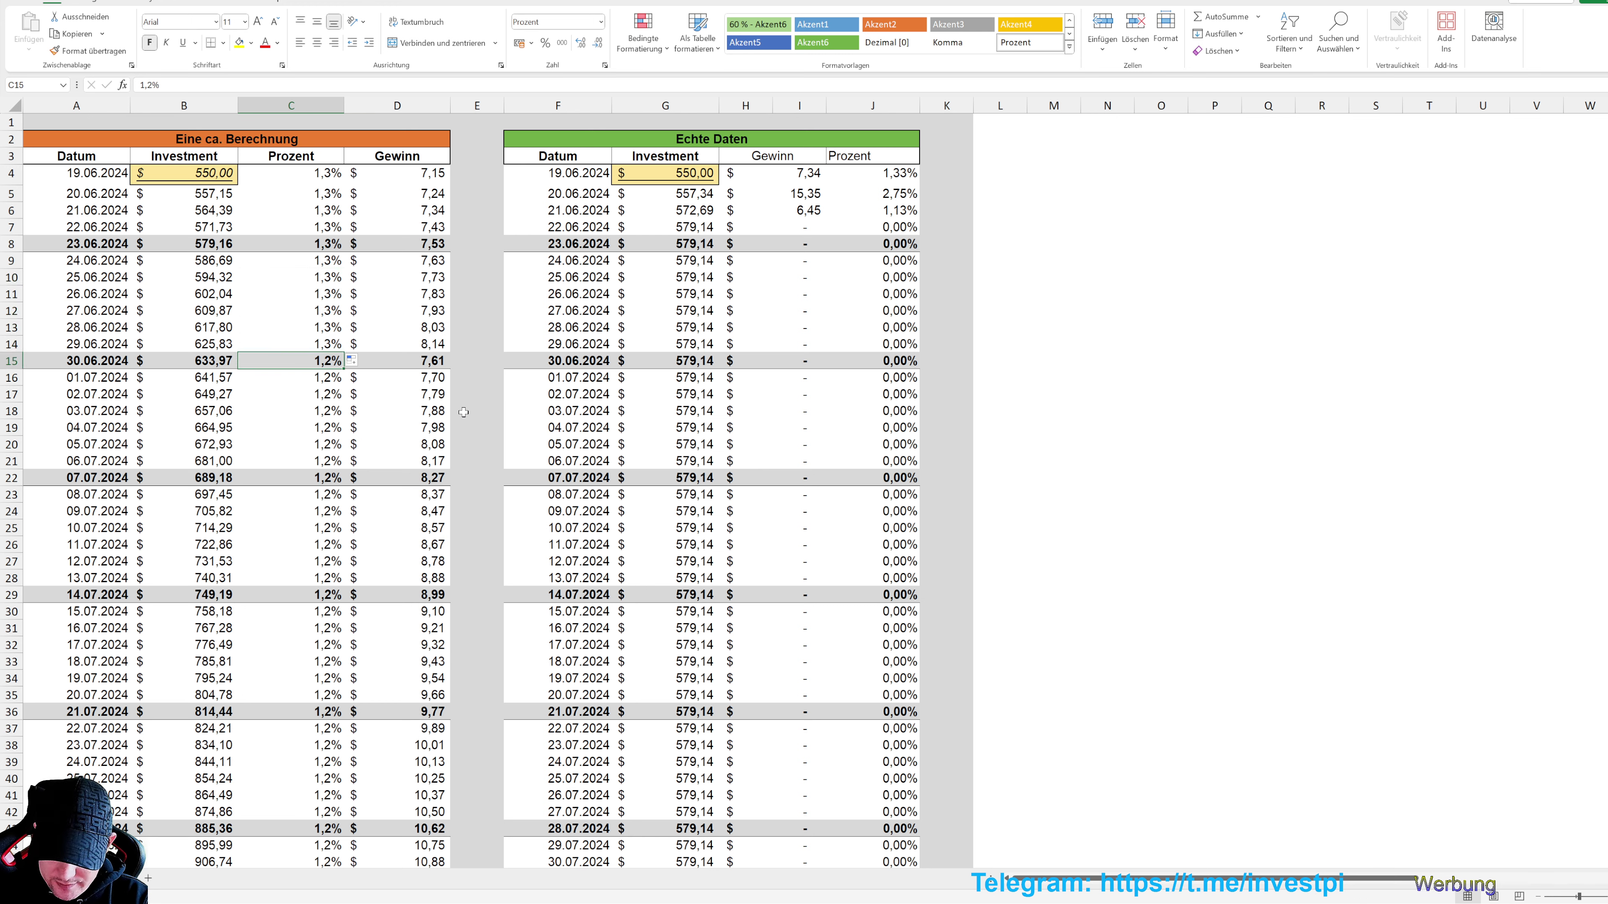
pyautogui.write('1,3')
pyautogui.press('Return')
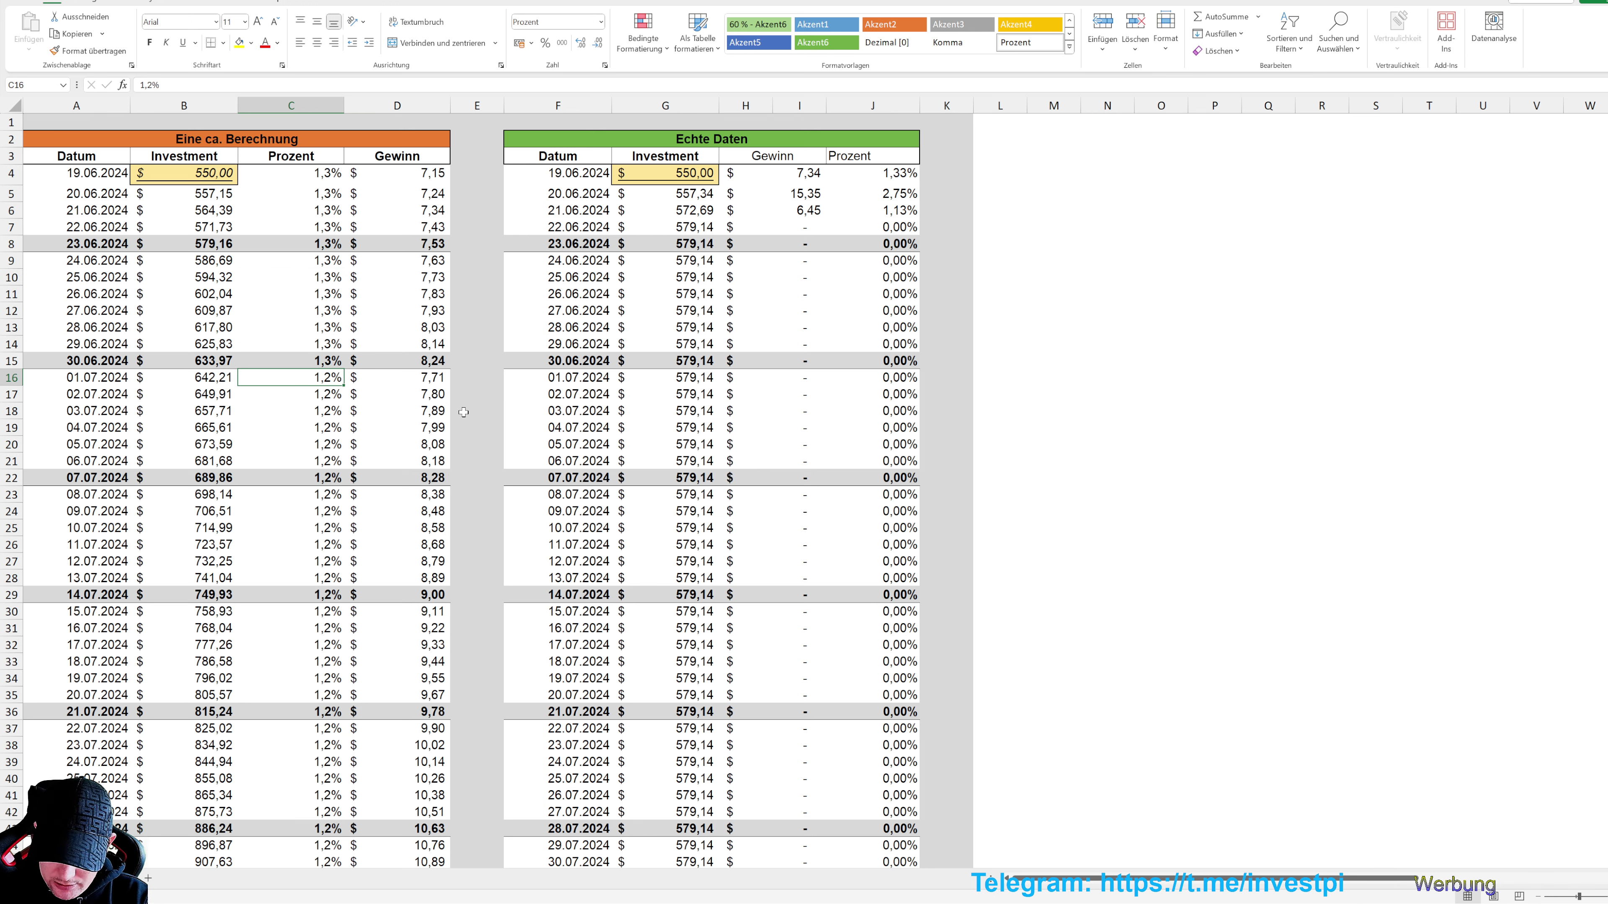
# Set the projected percentage to 1,3 % for each day from 01.07.2024 through 07.07.2024
pyautogui.write('1,3')
pyautogui.press('Return')
pyautogui.write('1,')
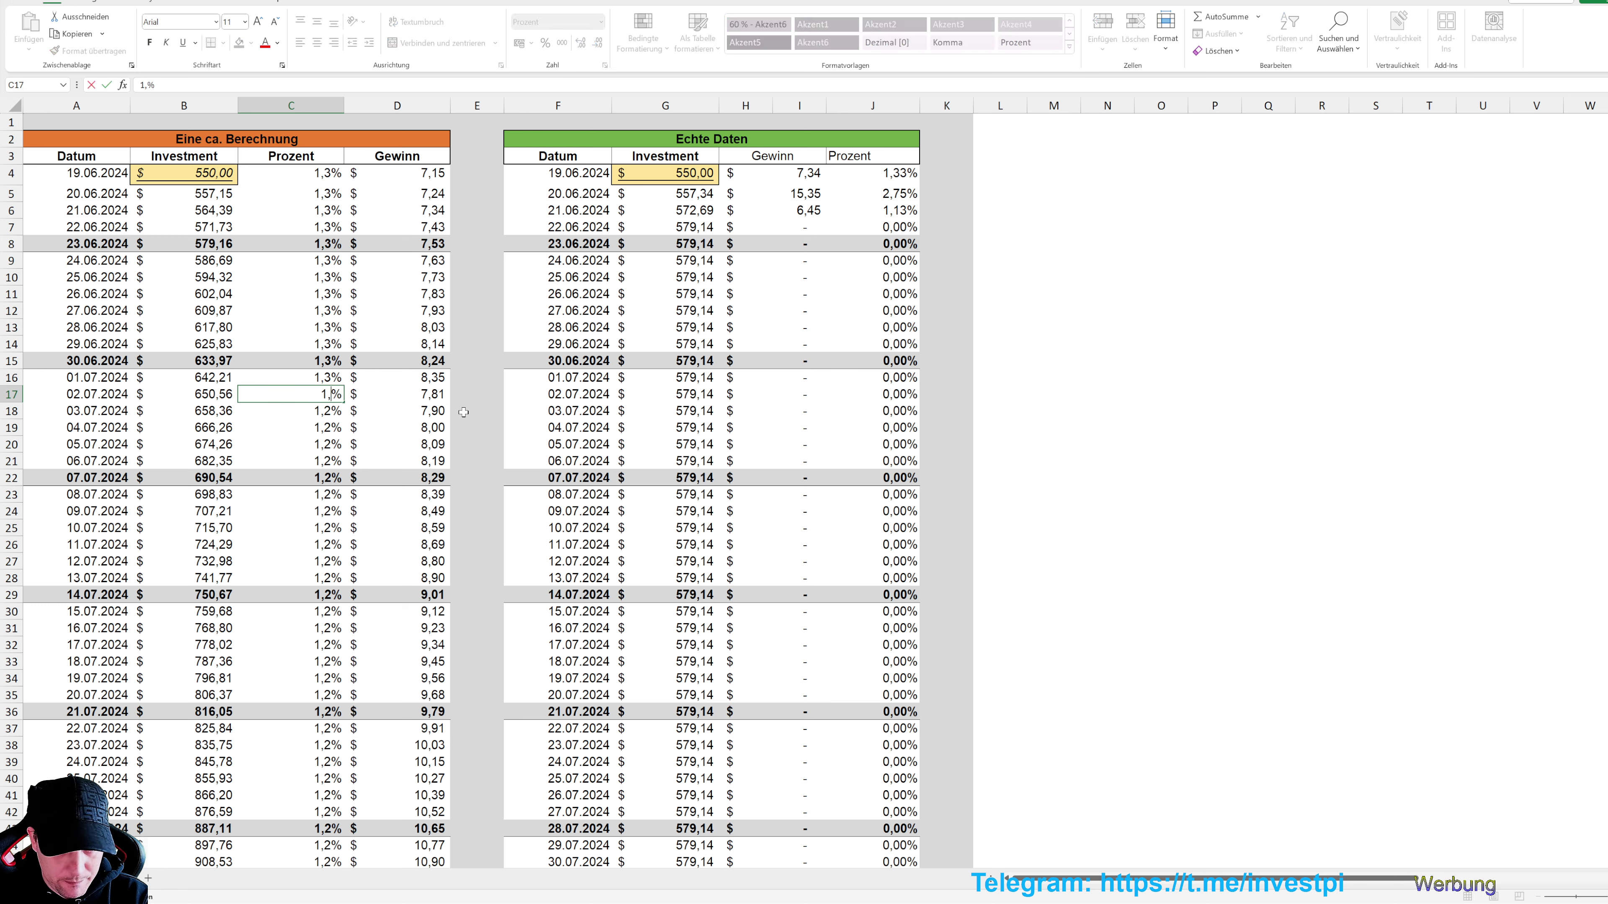
pyautogui.write('3')
pyautogui.hotkey('ctrl', 'Return')
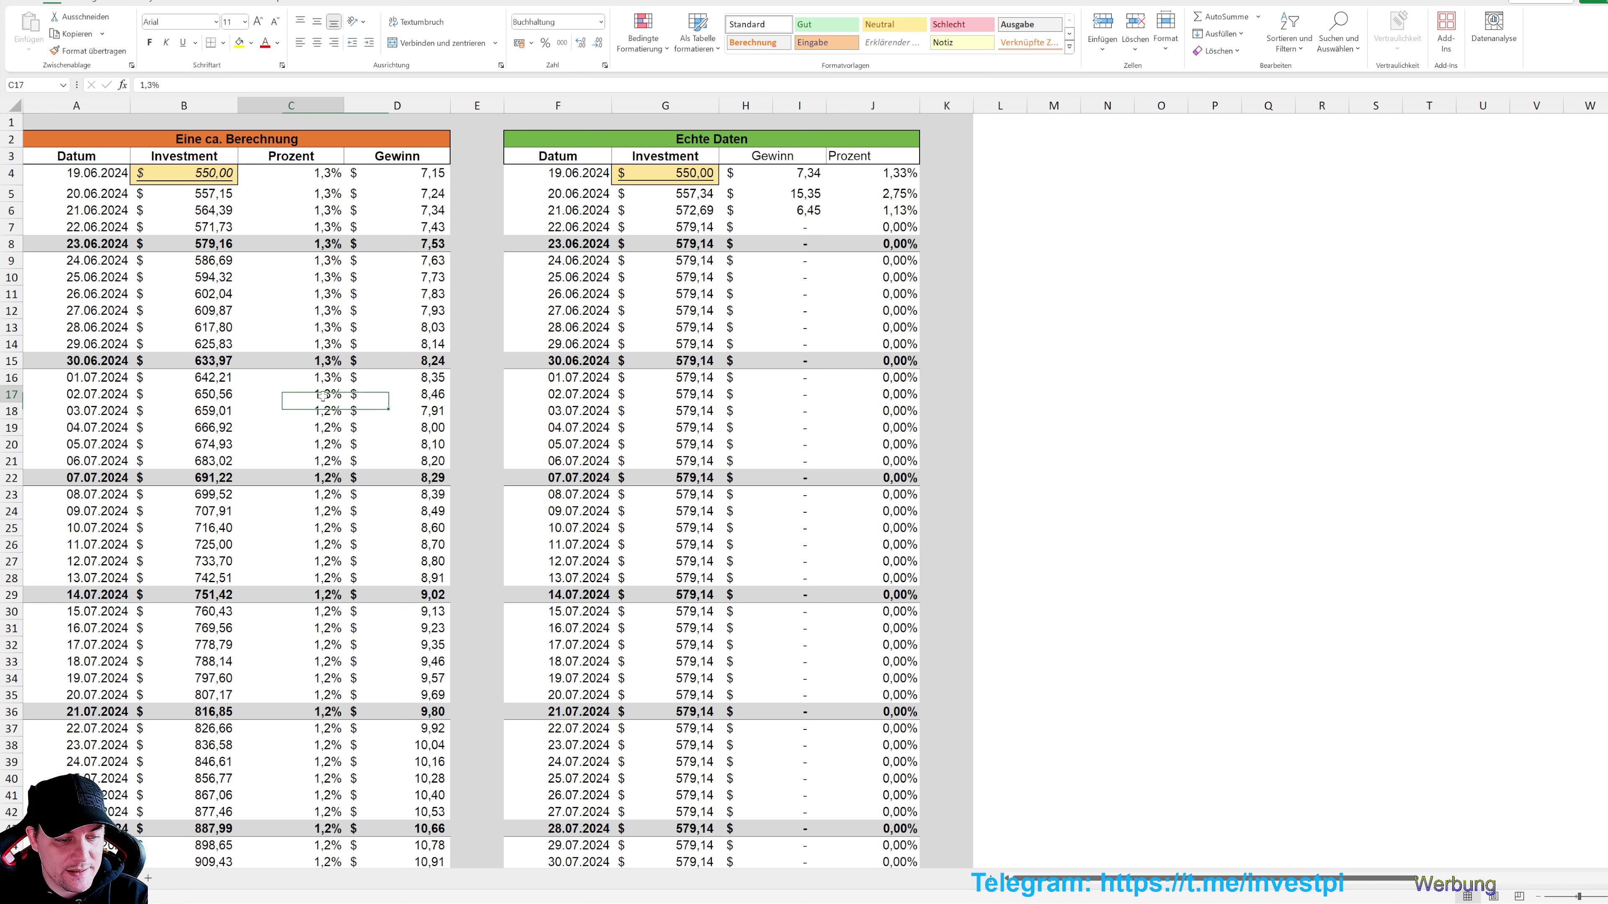
pyautogui.moveTo(343, 400); pyautogui.dragTo(342, 469)
pyautogui.click(329, 479)
pyautogui.write('1,3')
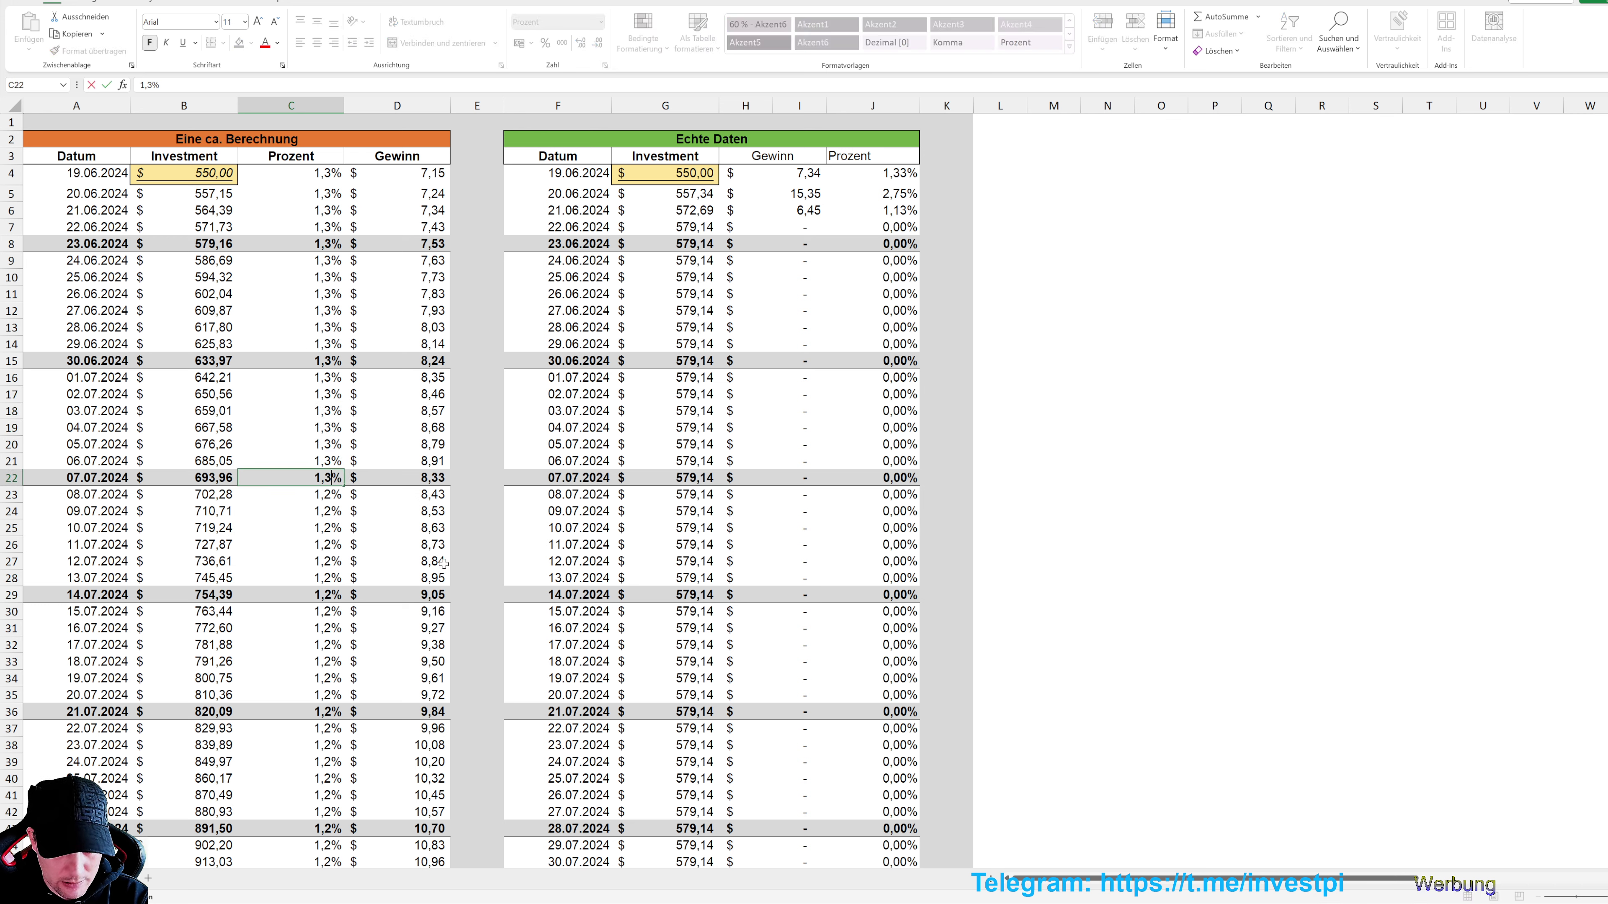
pyautogui.press('Return')
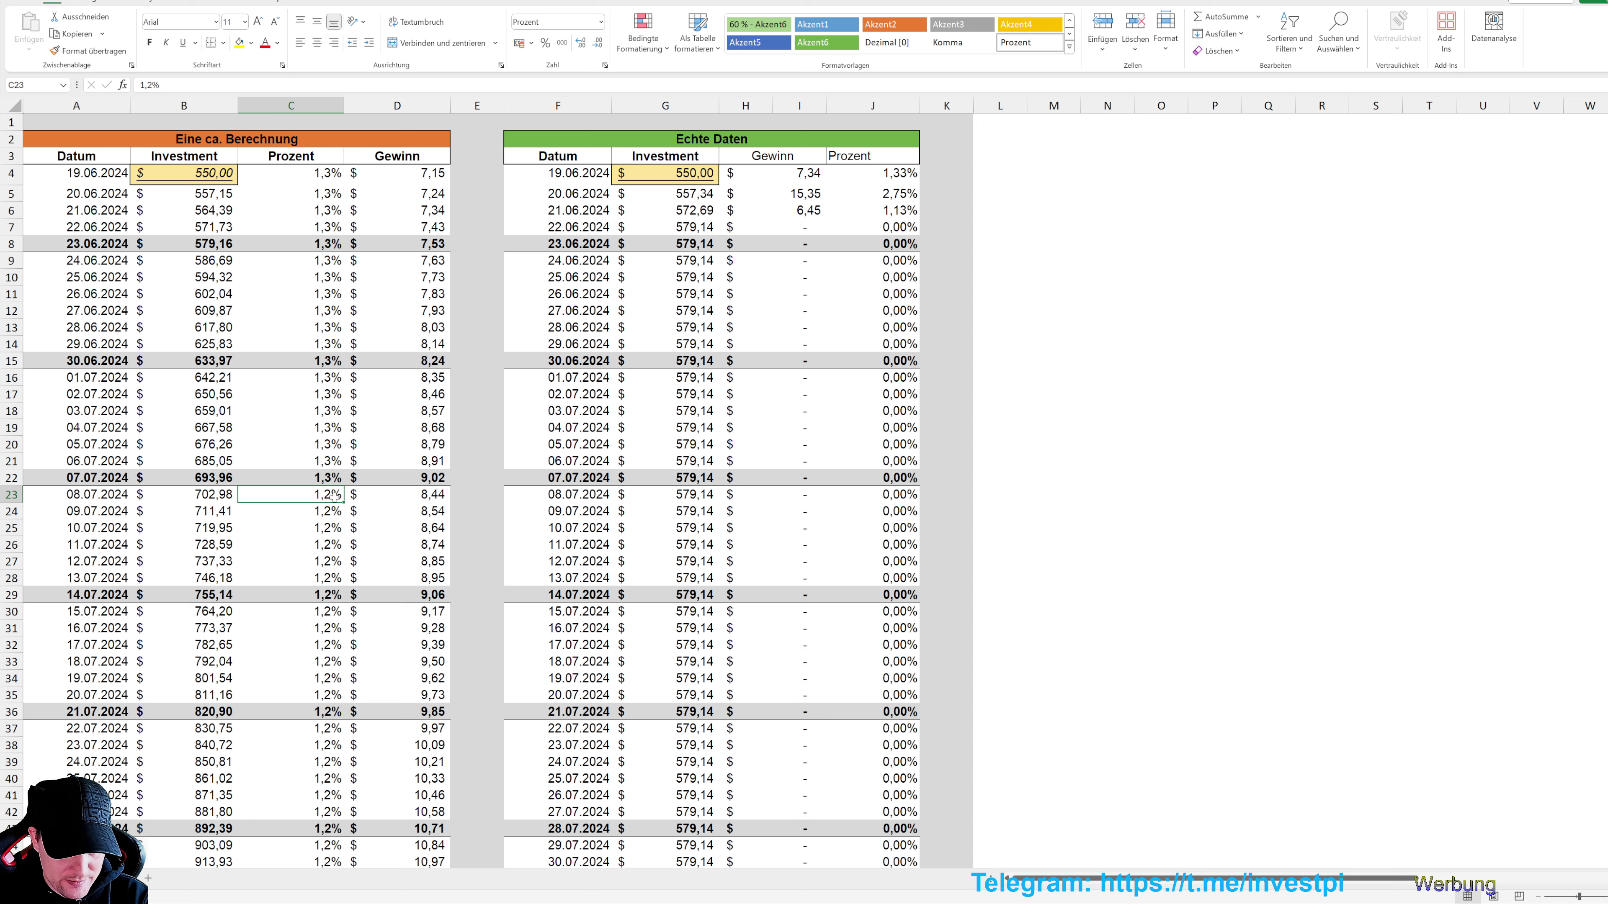
# Set the projected percentage to 1,3 % for the week from 08.07.2024 through 14.07.2024
pyautogui.write('1,3')
pyautogui.press('Return')
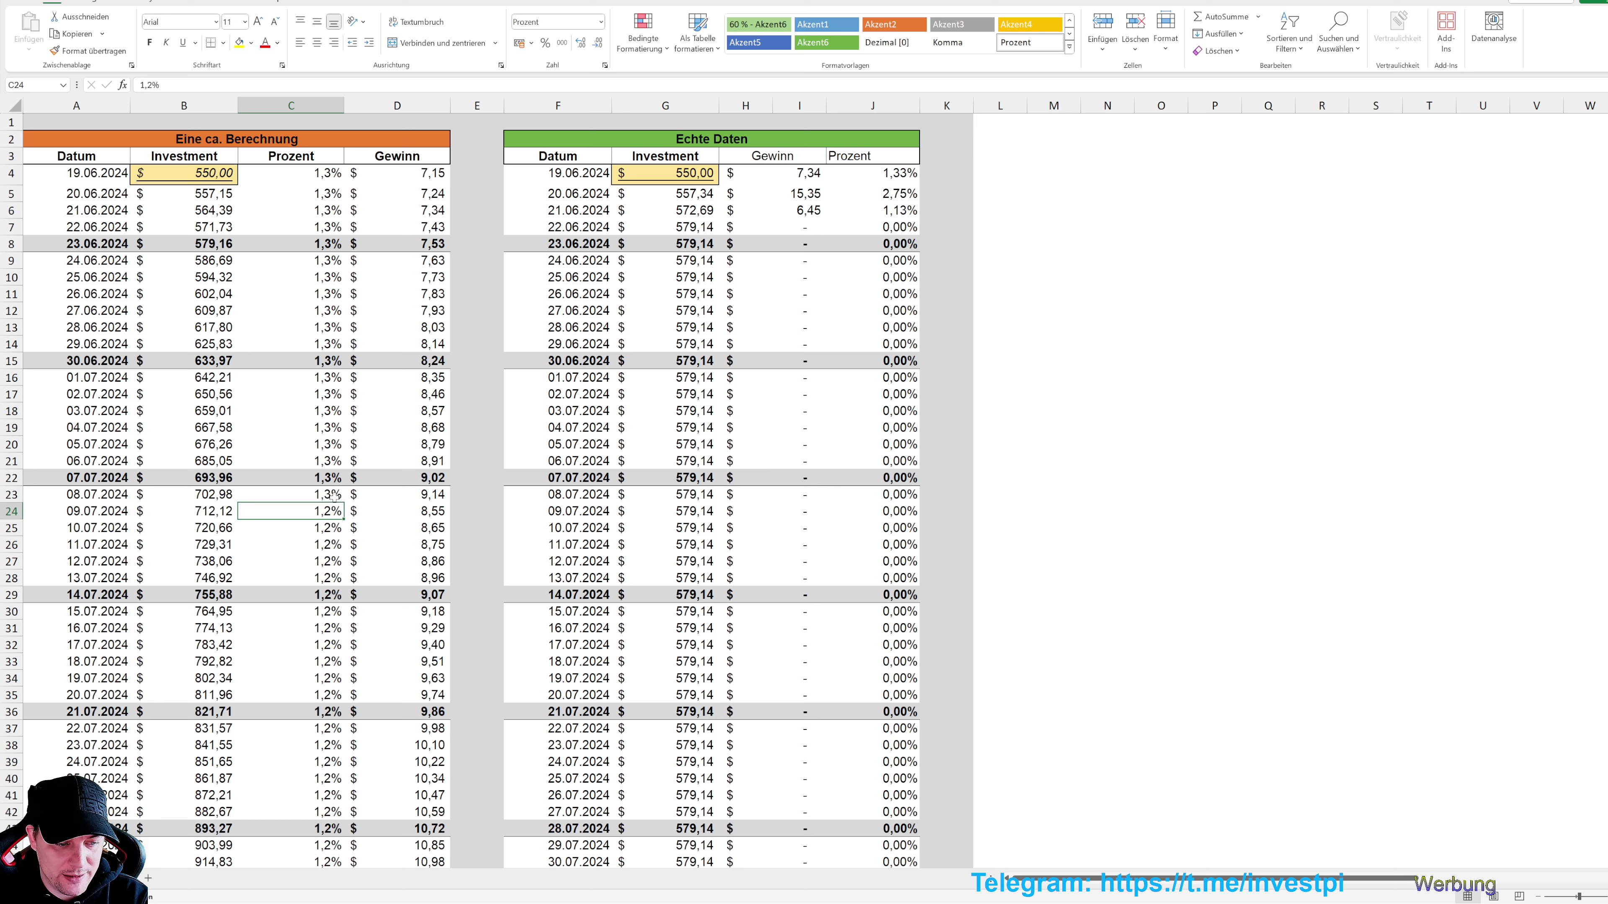
pyautogui.write('1,3')
pyautogui.press('Return')
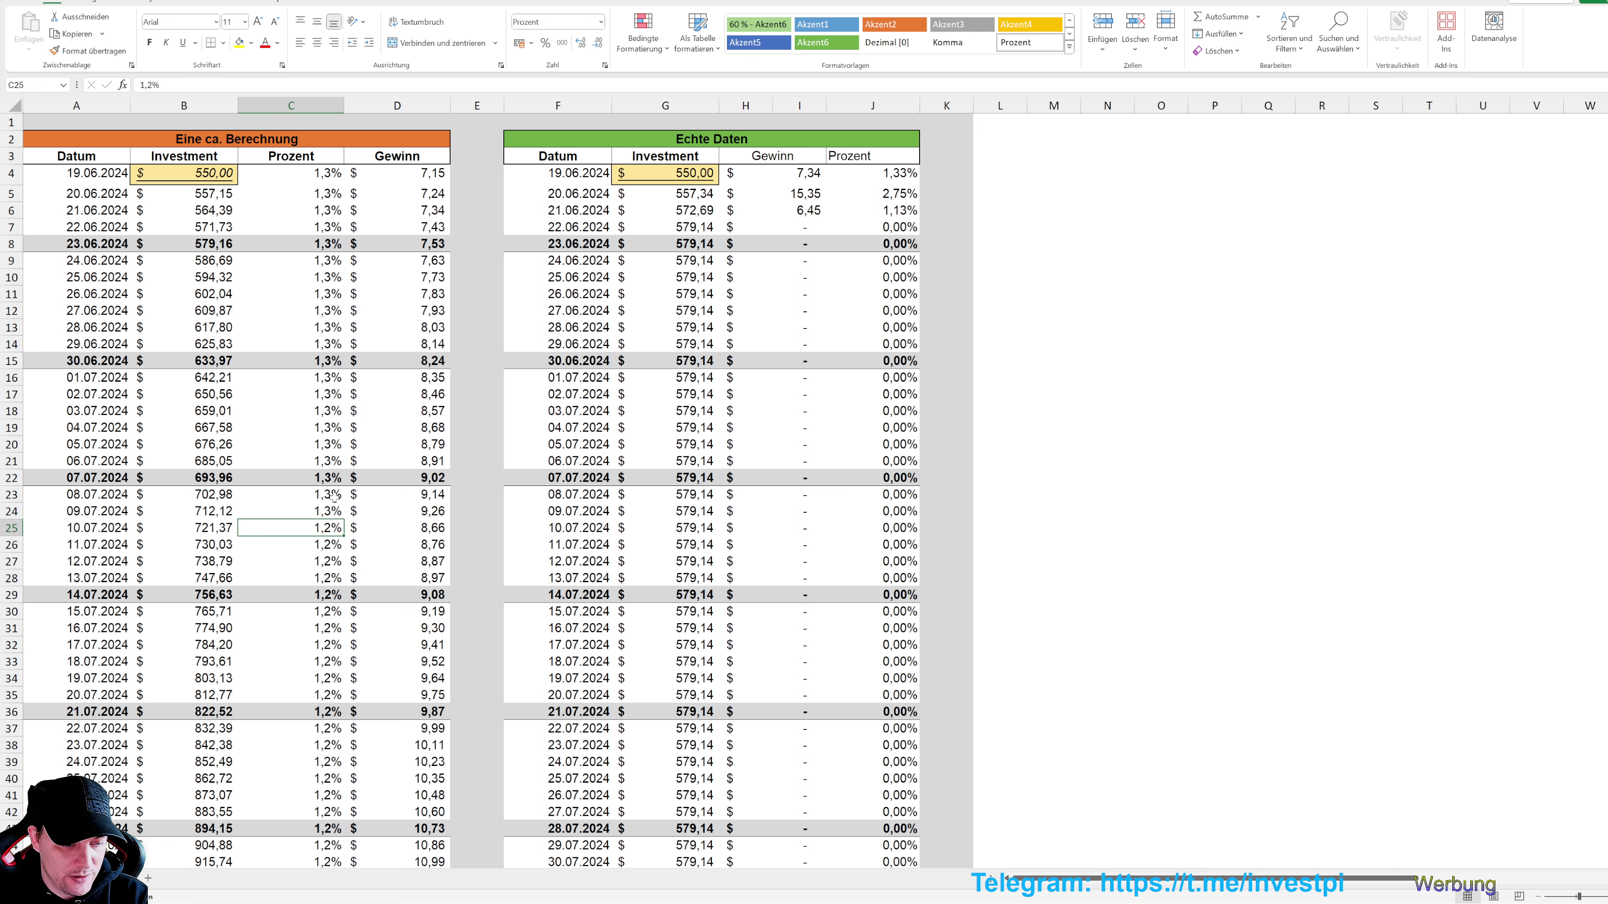
pyautogui.click(326, 510)
pyautogui.moveTo(344, 519); pyautogui.dragTo(337, 579)
pyautogui.doubleClick(333, 594)
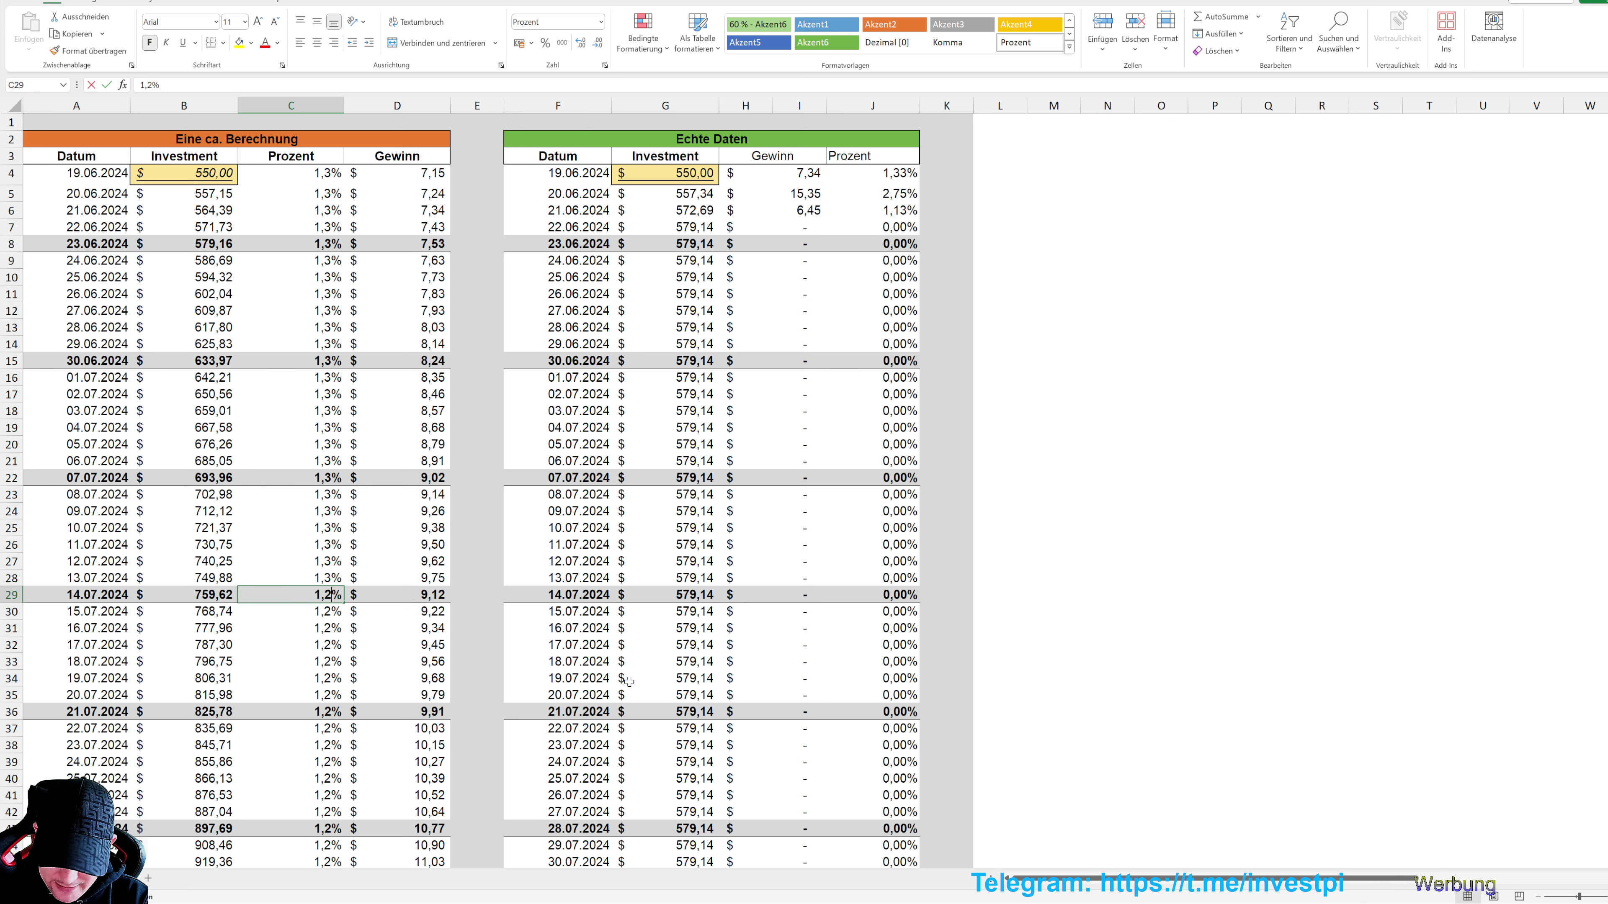
pyautogui.press('BackSpace')
pyautogui.write('3')
pyautogui.press('Return')
# Set the projected percentage to 1,3 % for 15.07.2024 and 16.07.2024
pyautogui.scroll(-5, 628, 681)
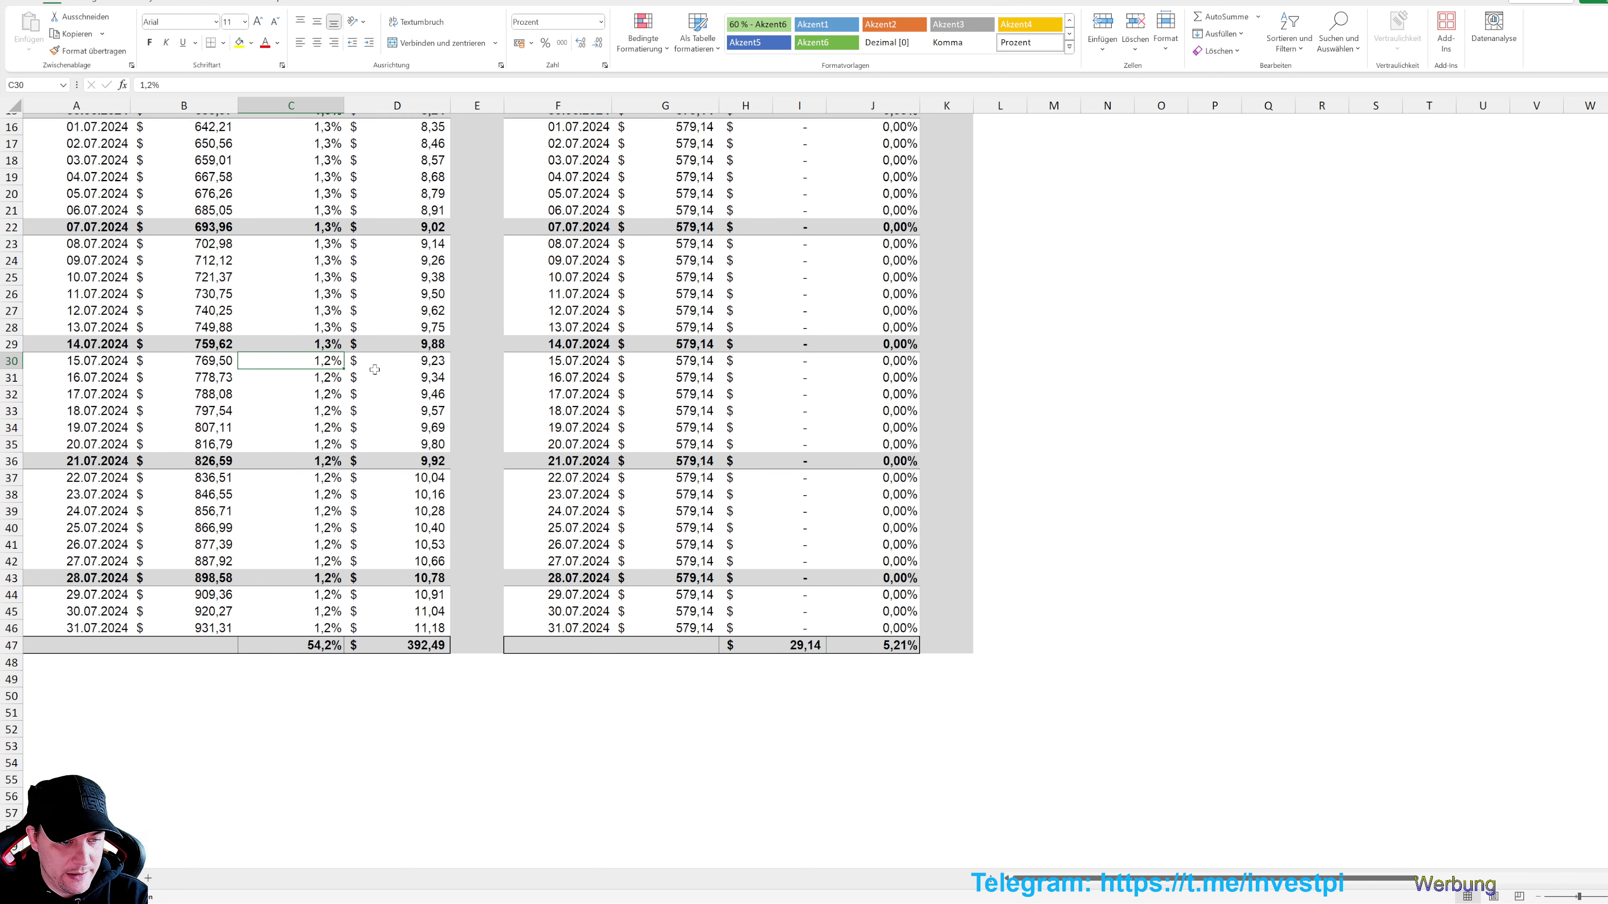
pyautogui.press('F2')
pyautogui.press('Left')
pyautogui.press('BackSpace')
pyautogui.write('3')
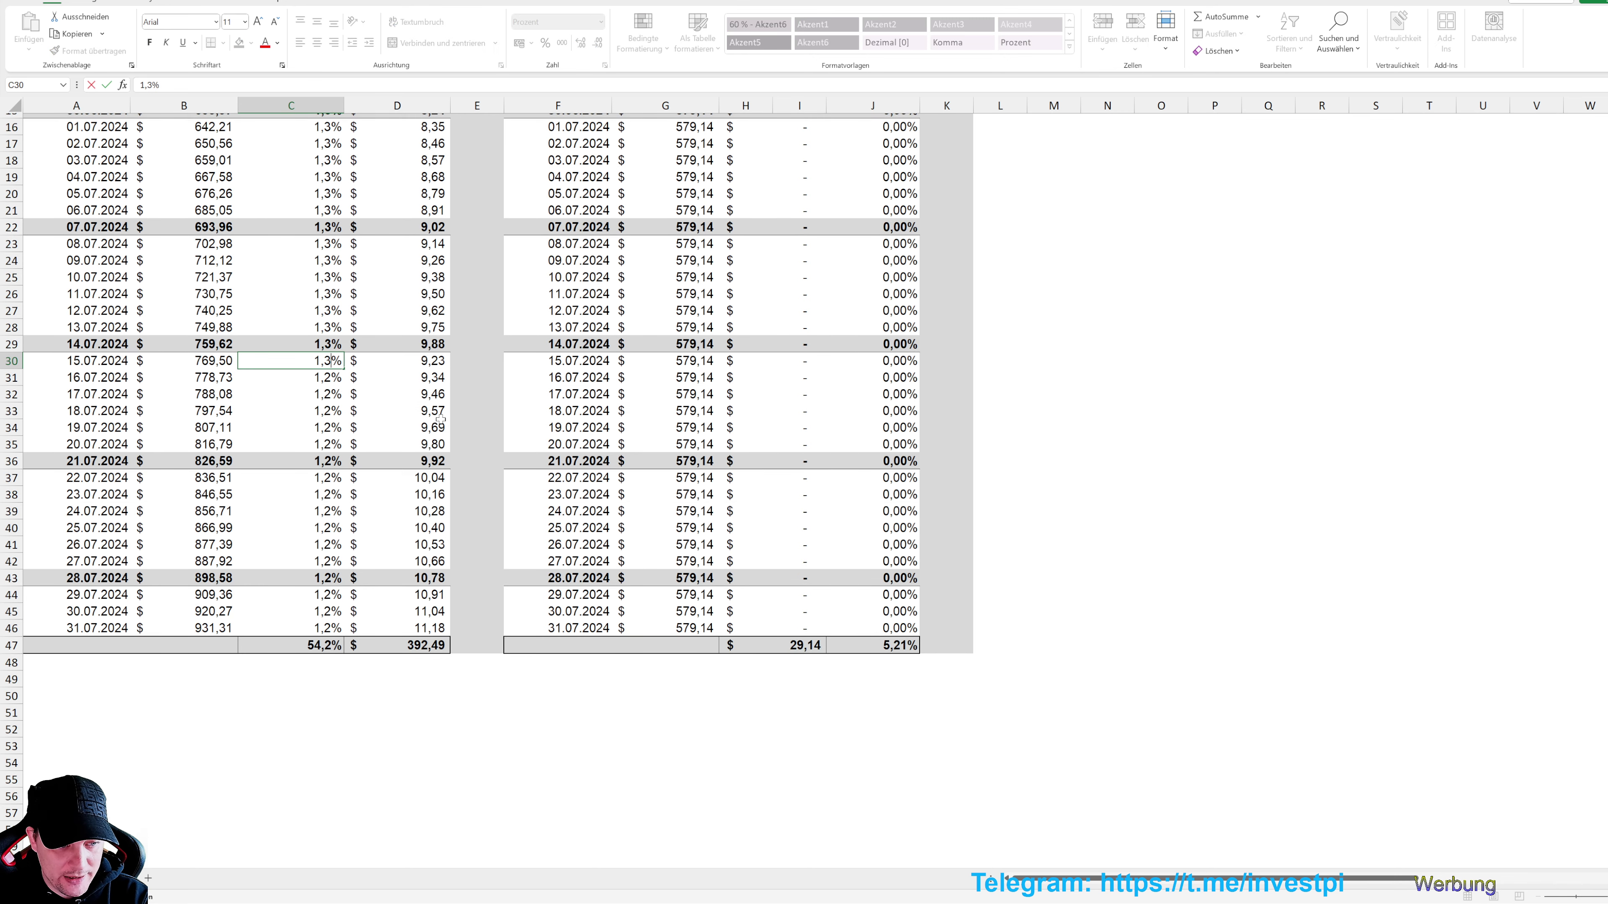
pyautogui.press('Return')
pyautogui.press('BackSpace')
pyautogui.write('3')
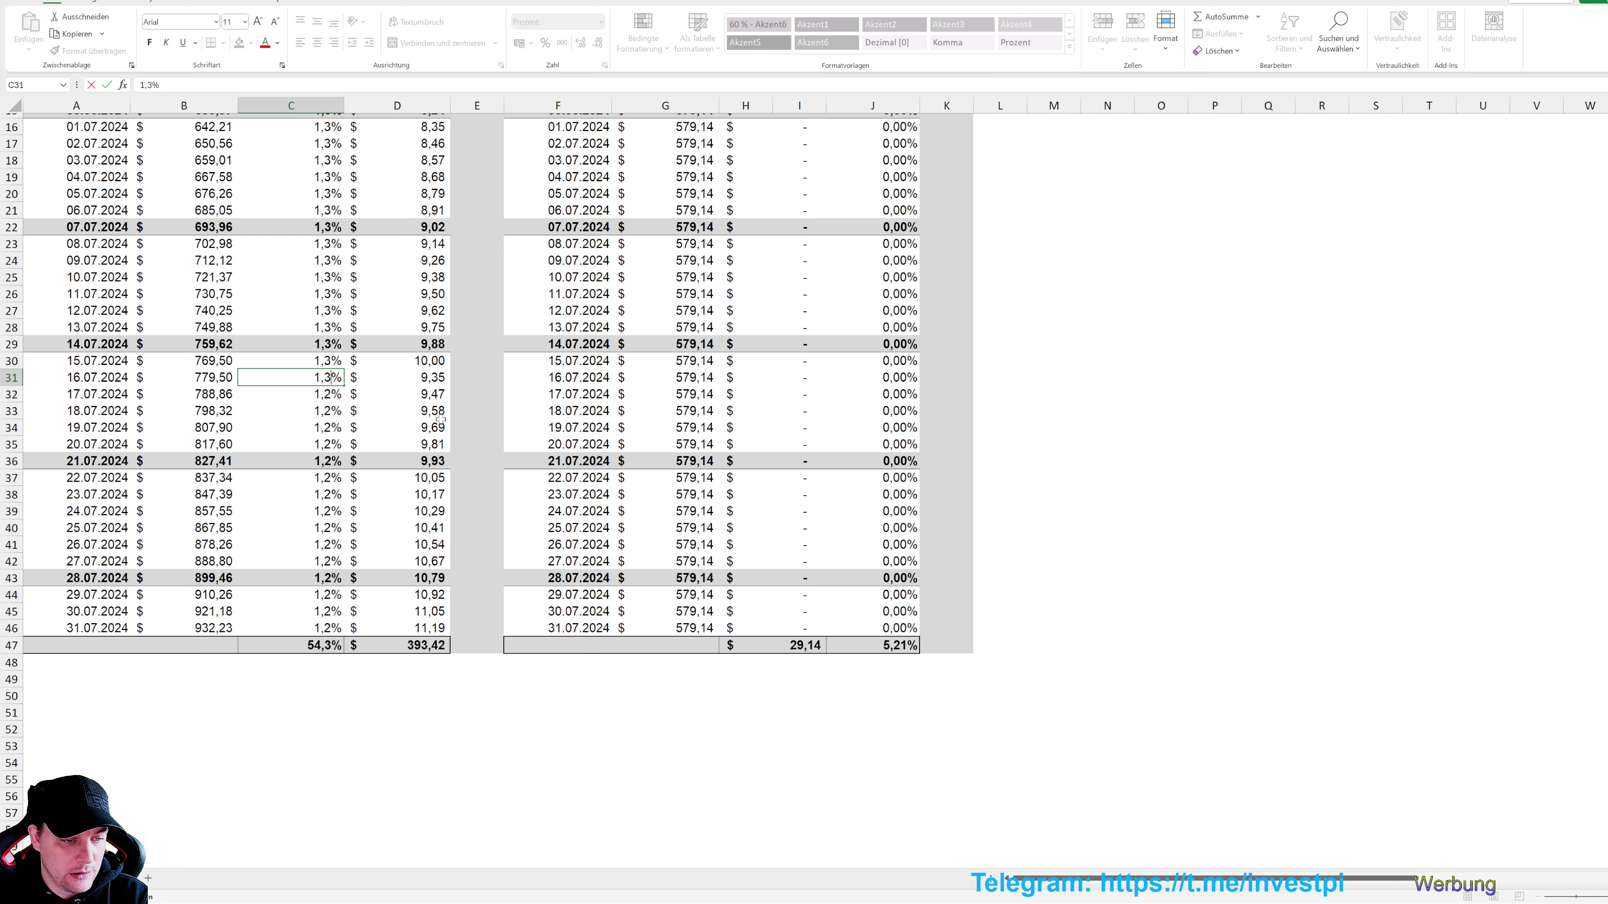
pyautogui.hotkey('ctrl', 'Return')
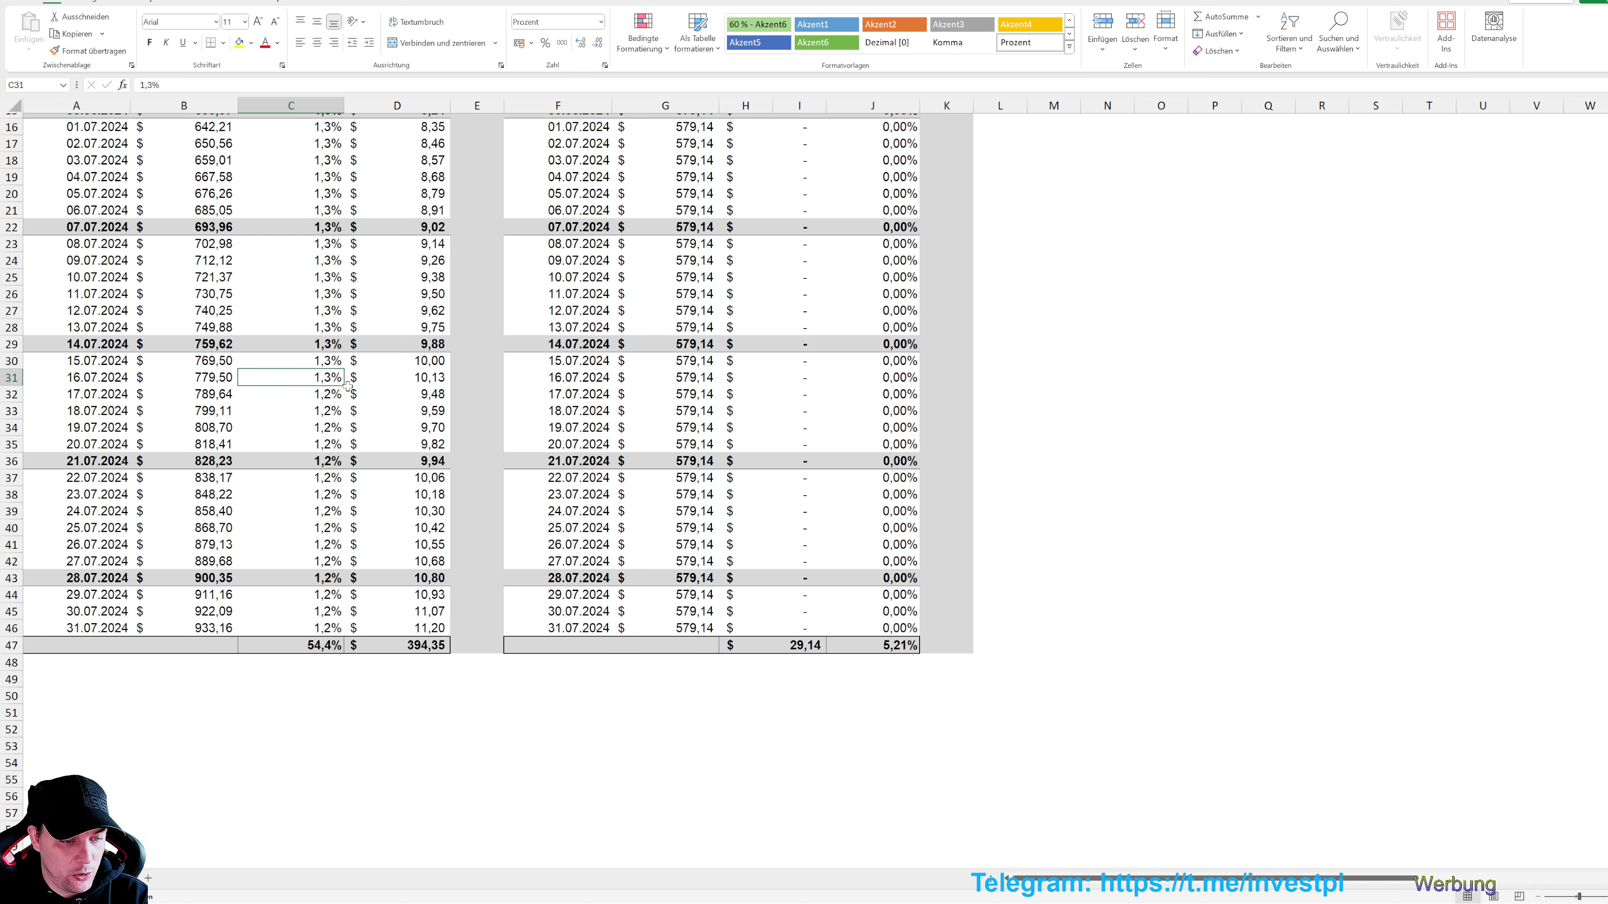
# Fill the 1,3 % projected rate from 16.07.2024 down through 20.07.2024 and enter 1,3 % for 21.07.2024
pyautogui.moveTo(343, 385); pyautogui.dragTo(342, 447)
pyautogui.click(320, 461)
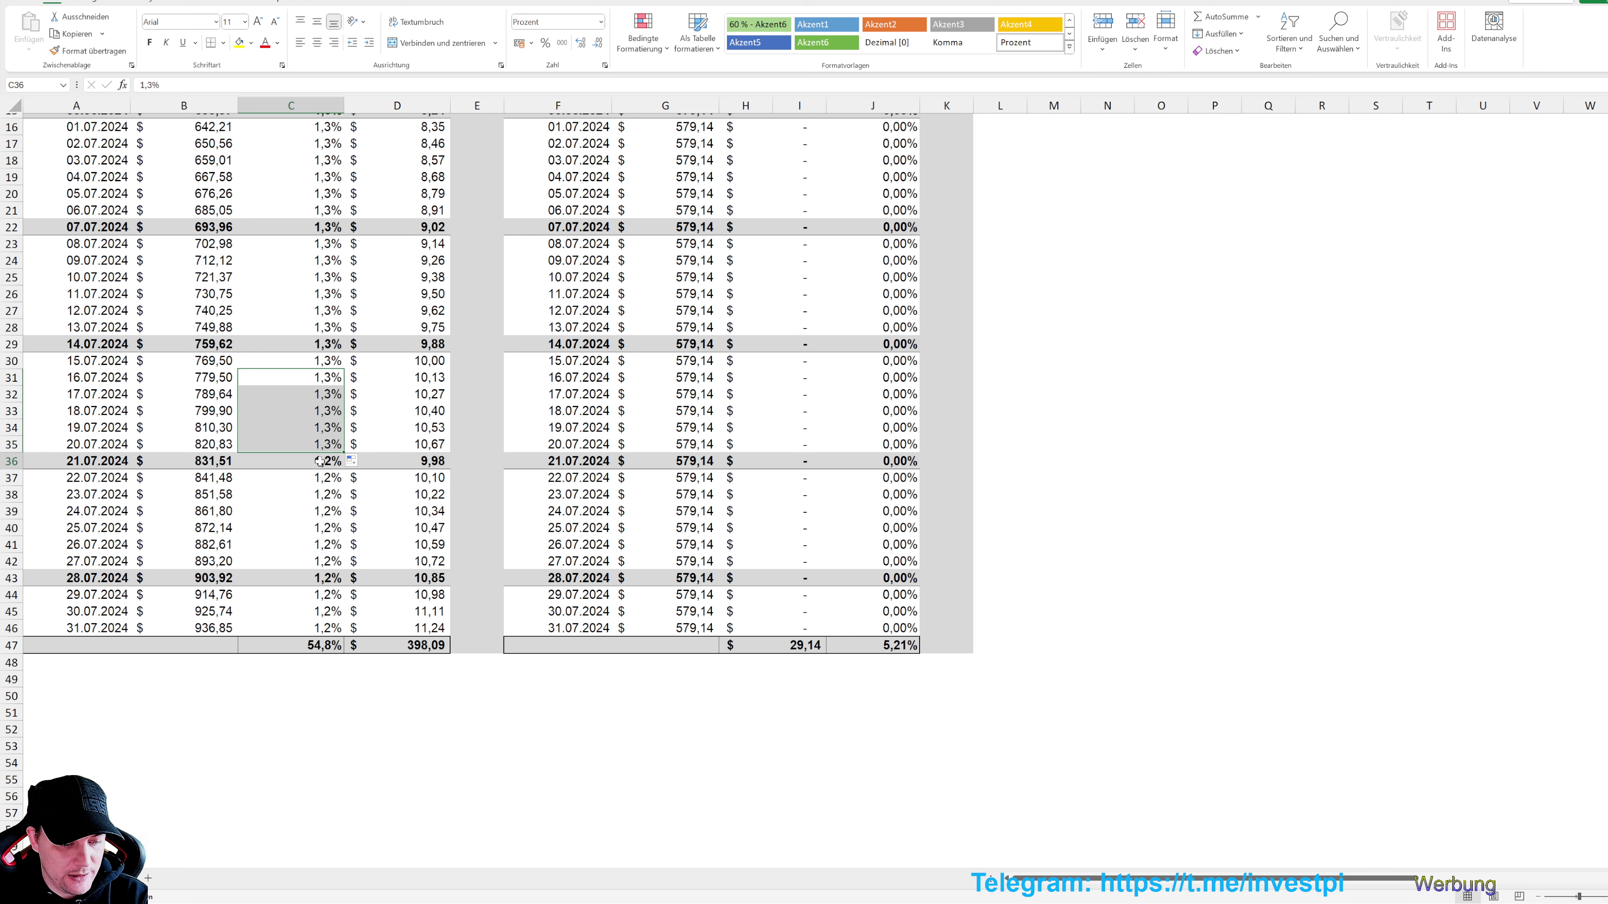
pyautogui.write('1,3')
pyautogui.press('Return')
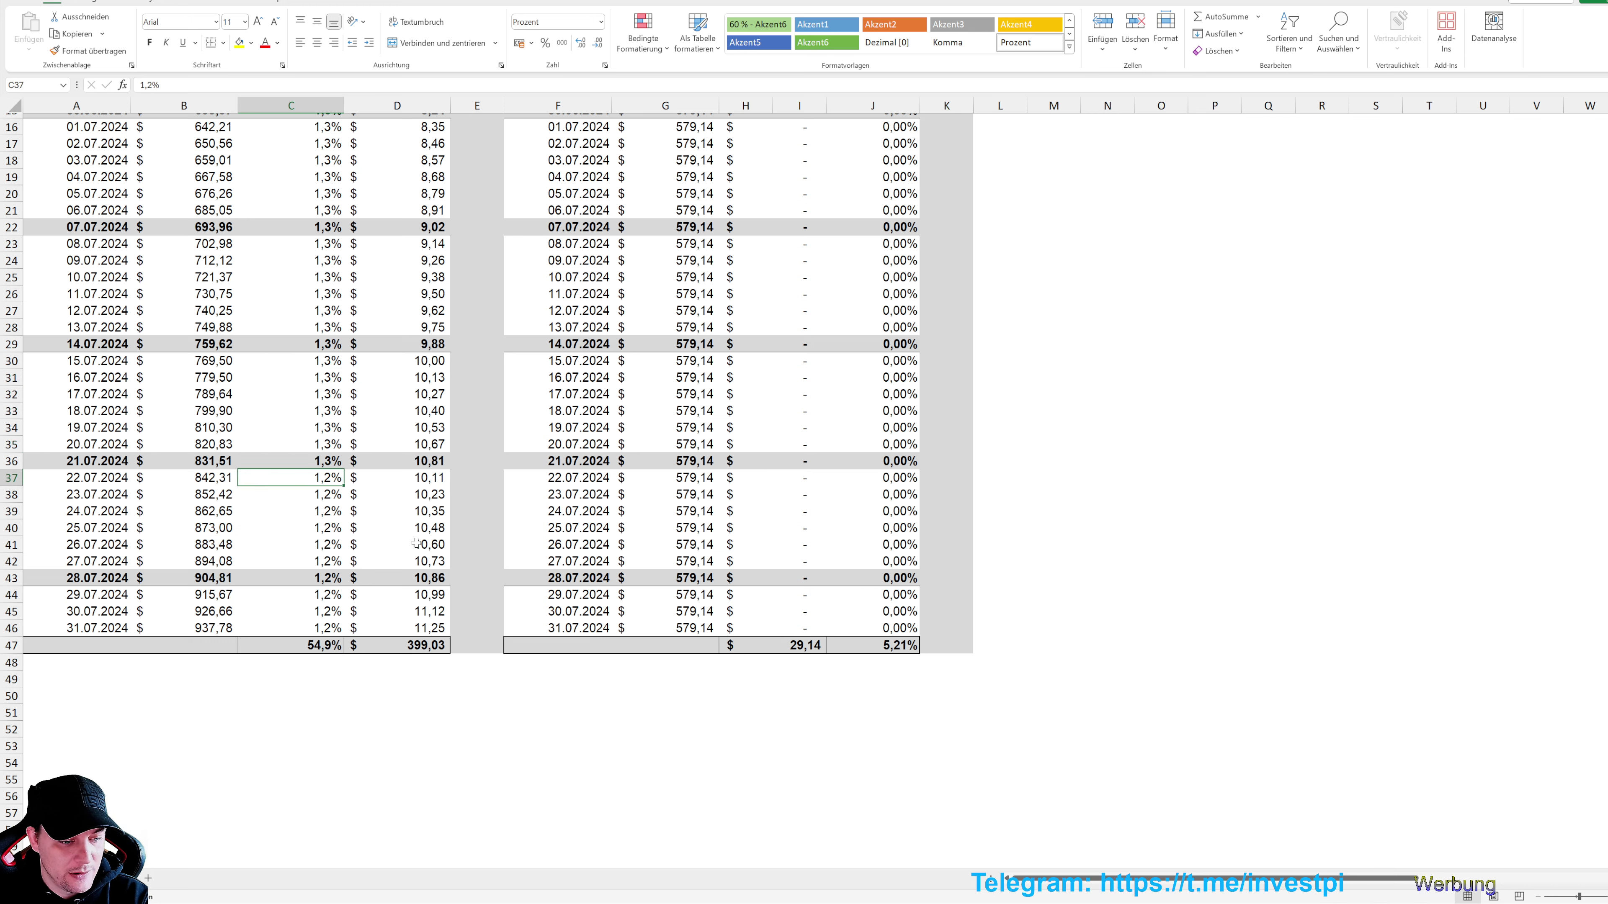
# Set the projected percentage to 1,3 % for the week from 22.07.2024 through 28.07.2024
pyautogui.write('1,3')
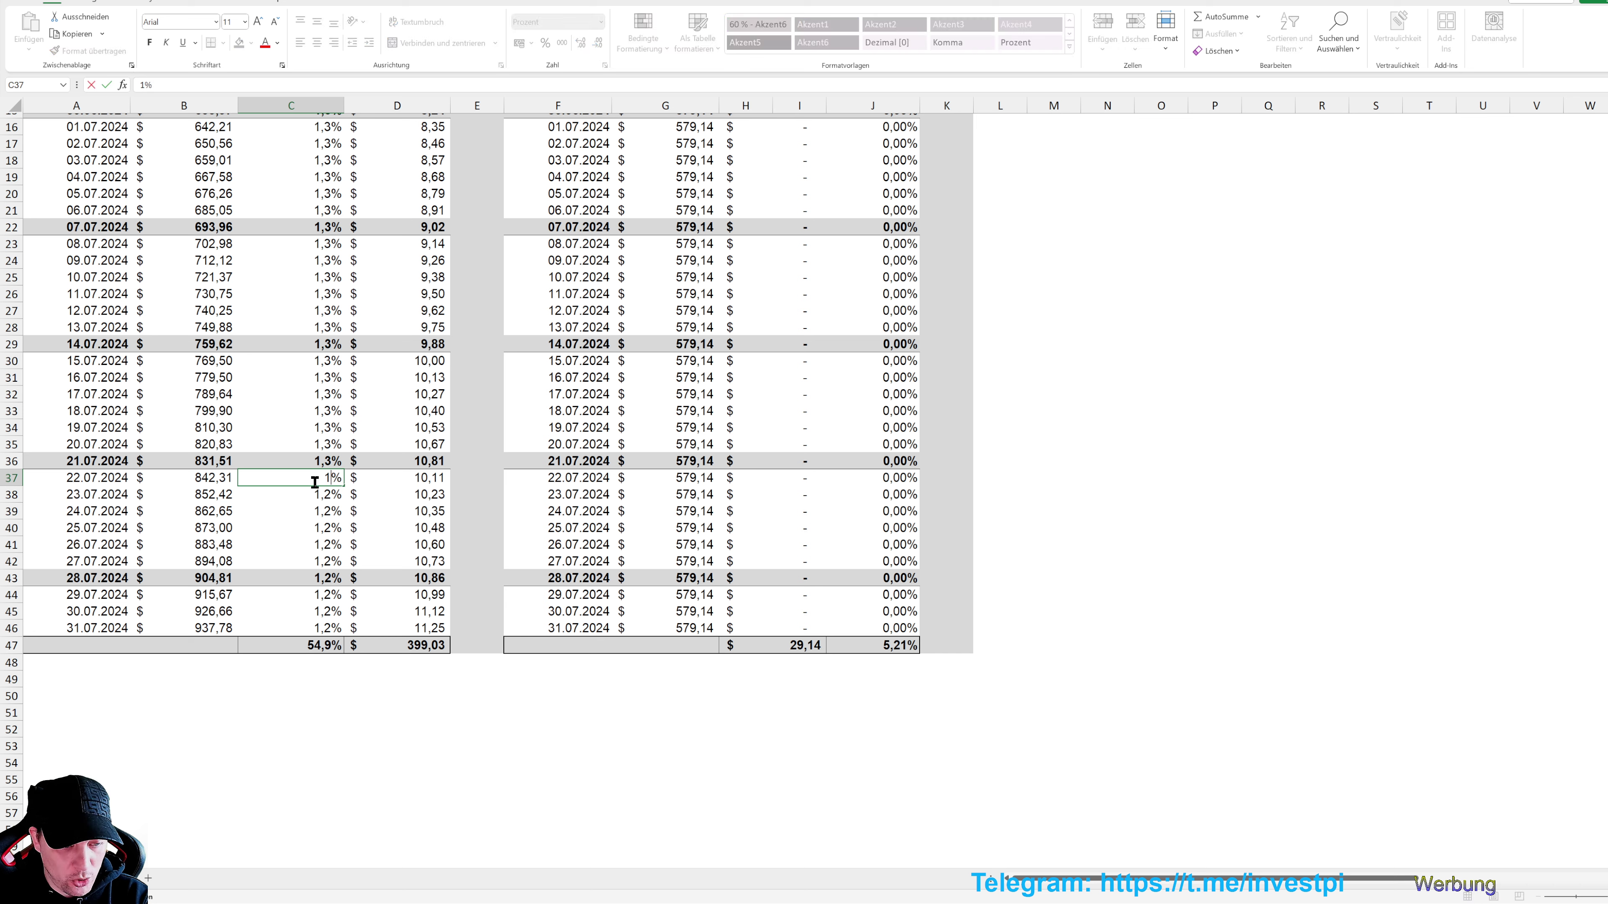
pyautogui.press('Return')
pyautogui.write('1,3')
pyautogui.press('Return')
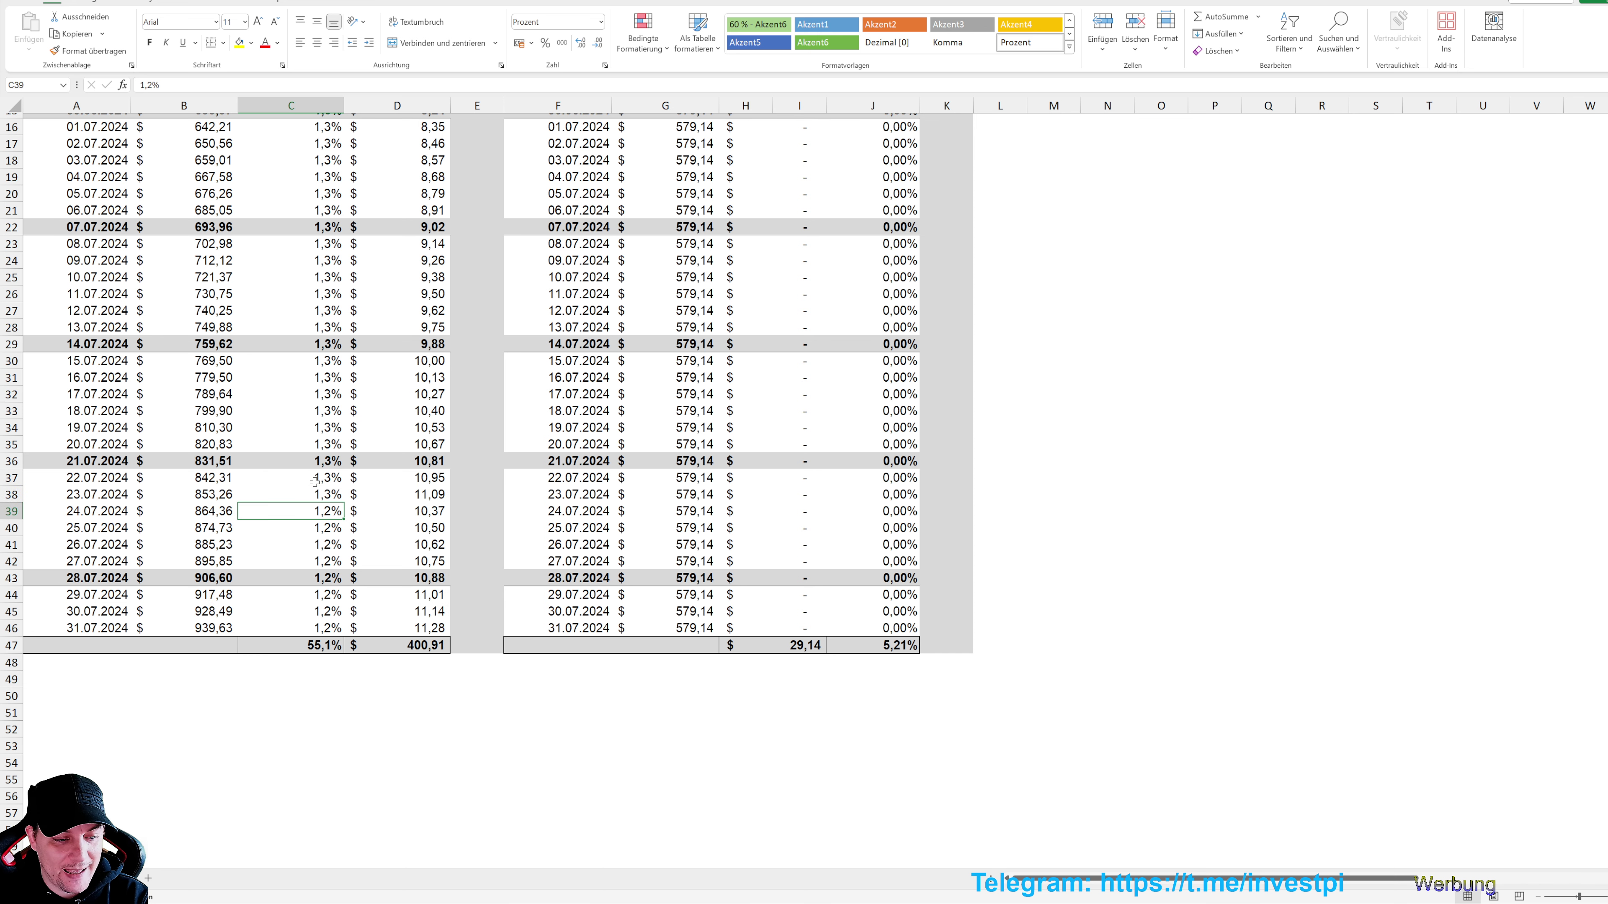
pyautogui.click(331, 496)
pyautogui.moveTo(342, 502); pyautogui.dragTo(342, 568)
pyautogui.click(298, 578)
pyautogui.write('1,3')
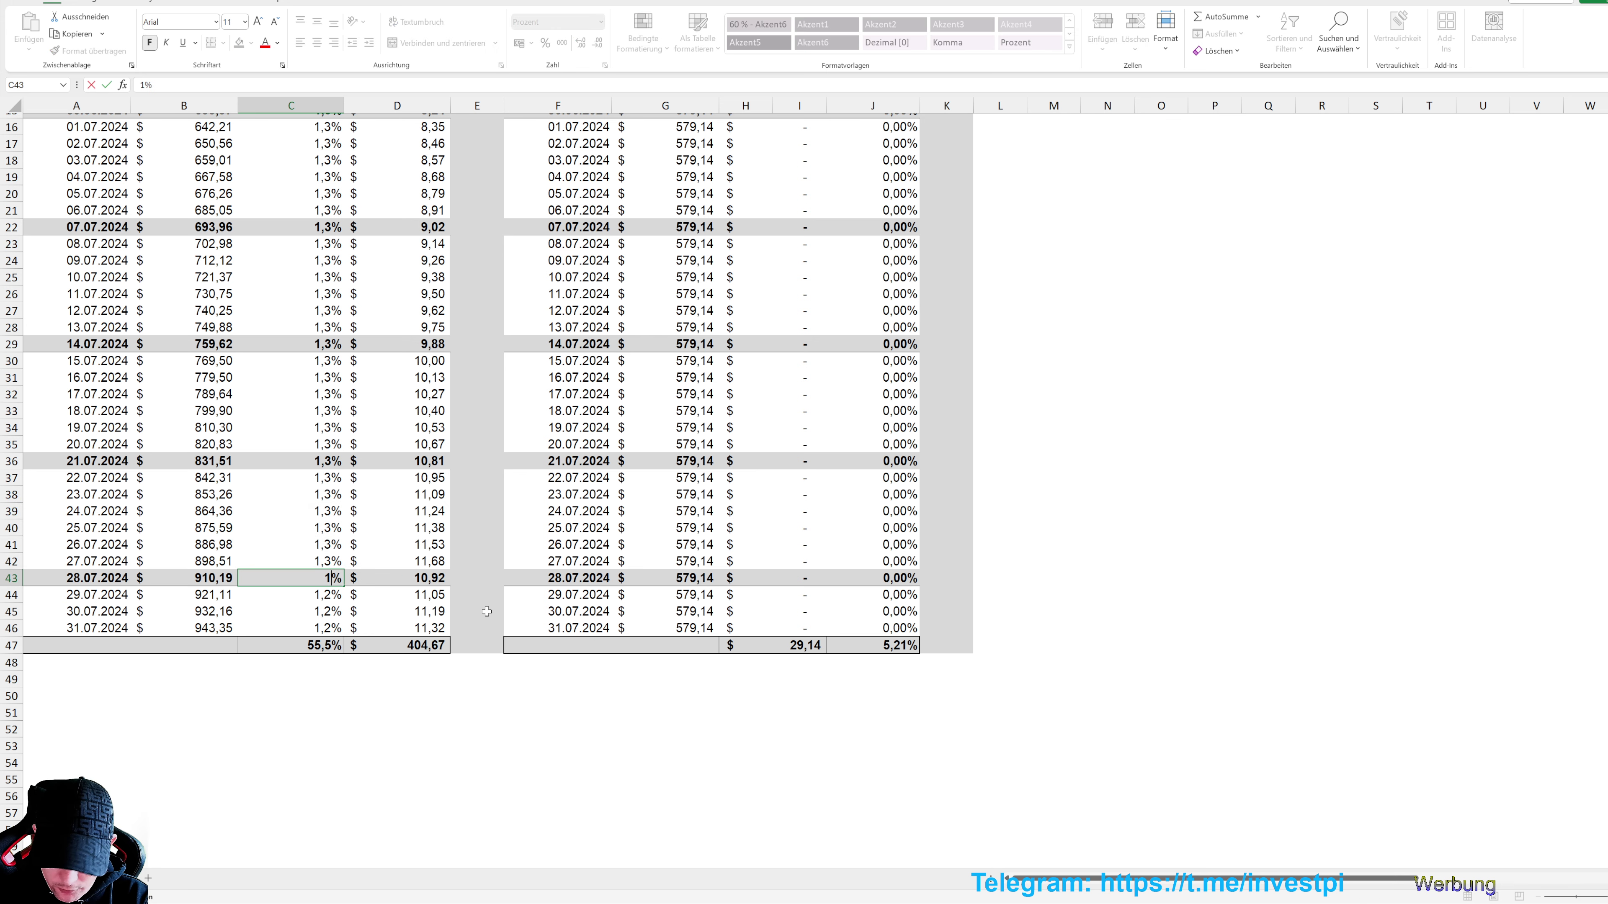
pyautogui.press('Return')
# Set the projected percentage to 1,3 % for the last three days, 29.07.2024 through 31.07.2024
pyautogui.write('13')
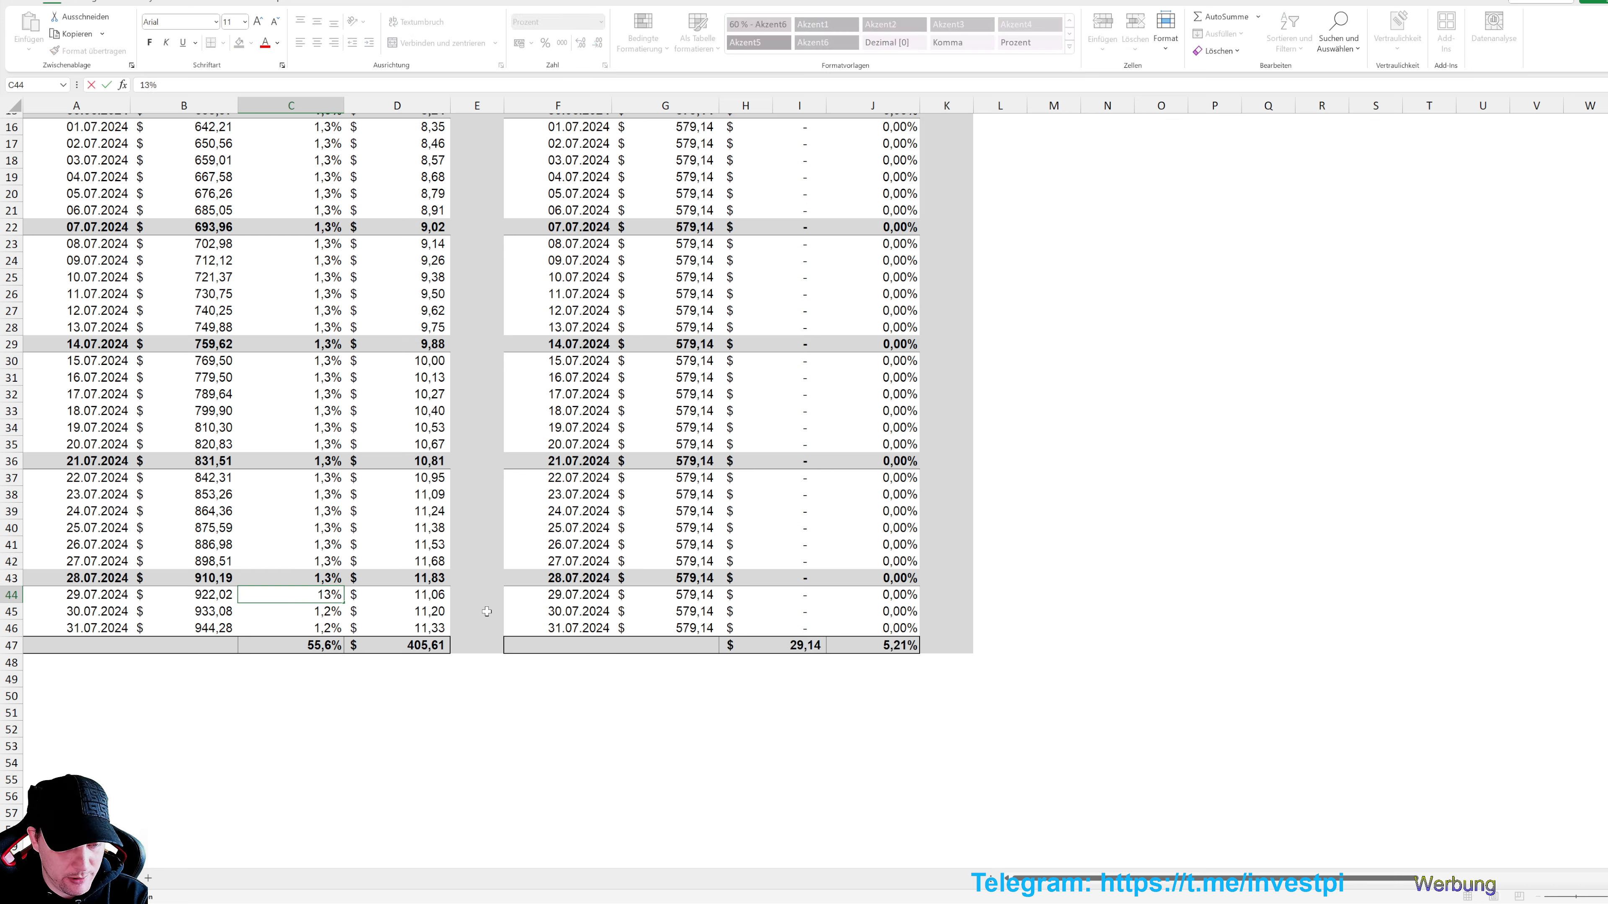
pyautogui.press('BackSpace')
pyautogui.write(',3')
pyautogui.press('Return')
pyautogui.write('1')
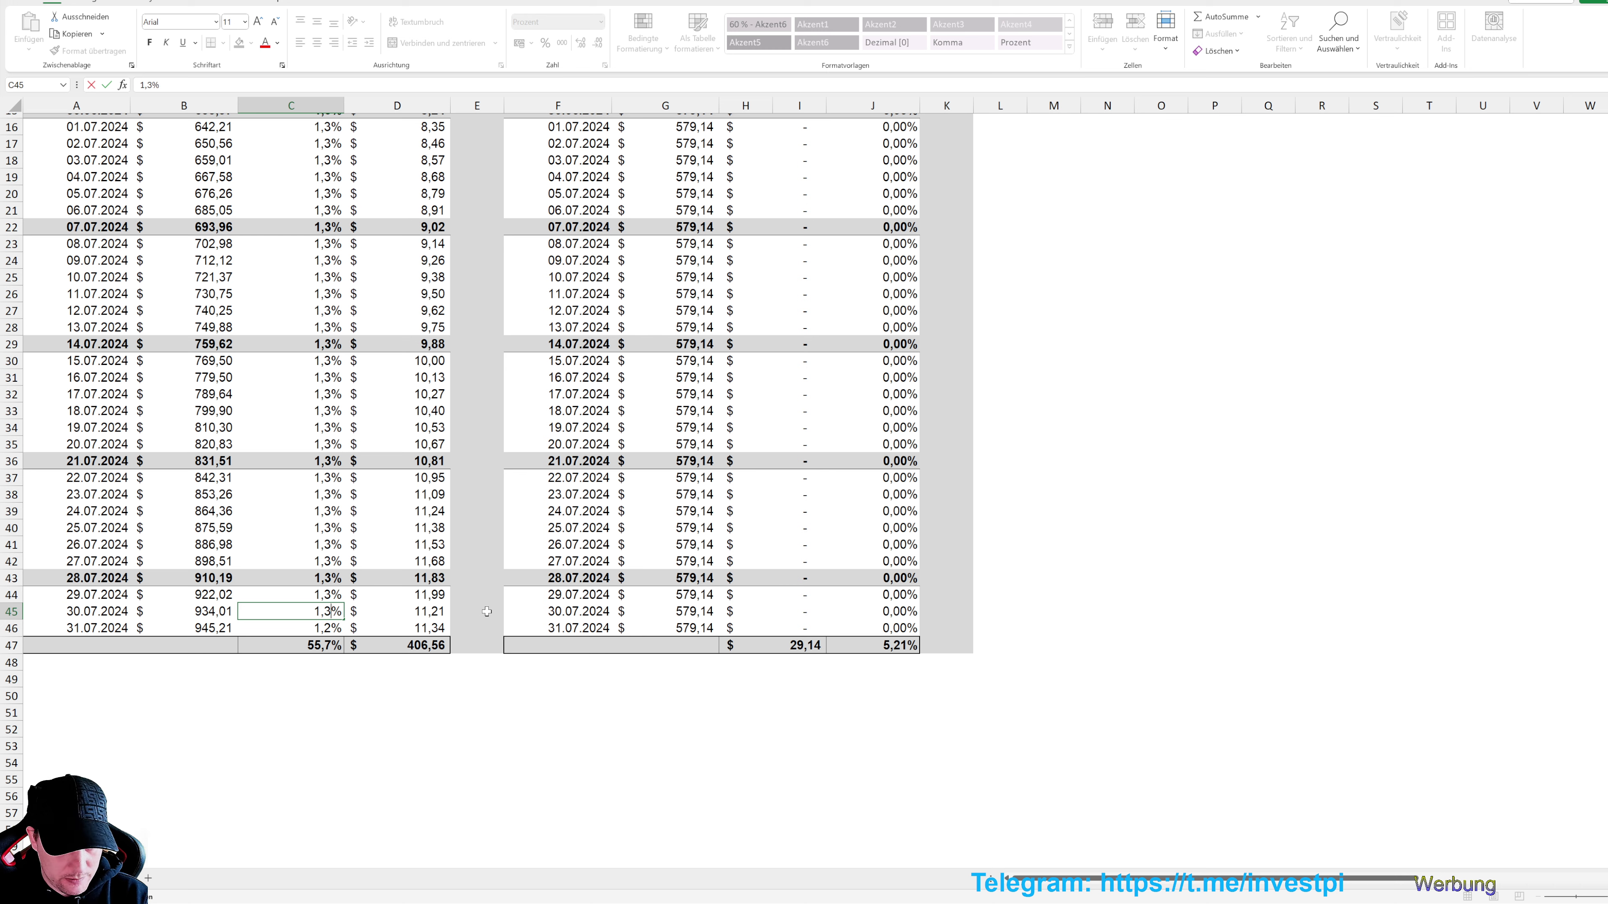
pyautogui.write(',3')
pyautogui.press('Return')
pyautogui.write('1,3')
pyautogui.press('Return')
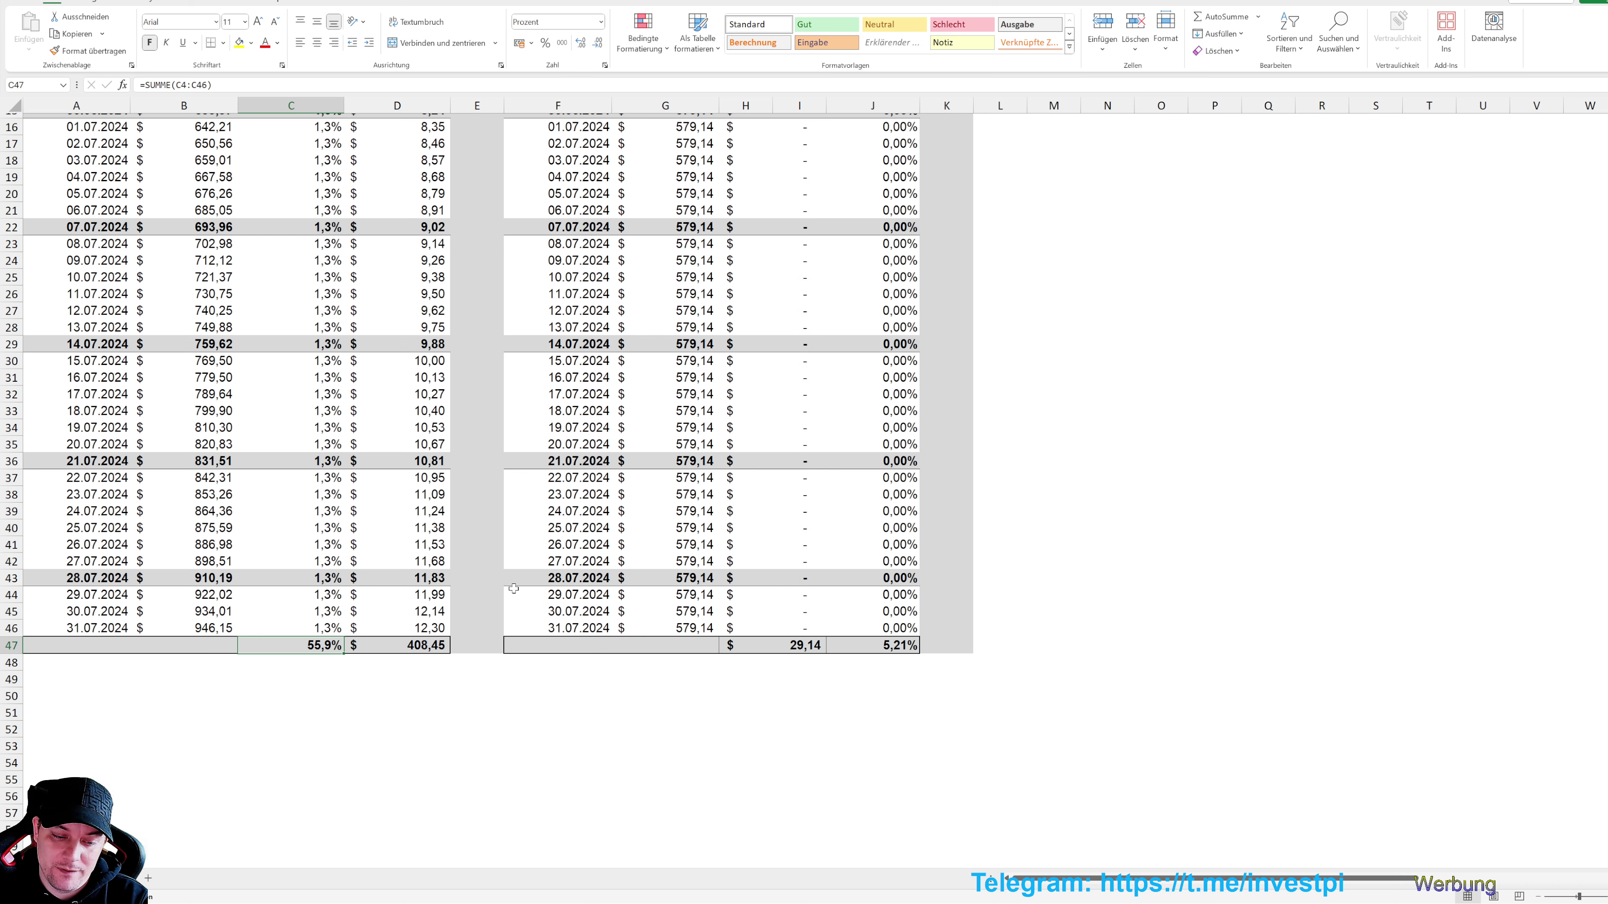
pyautogui.click(1072, 594)
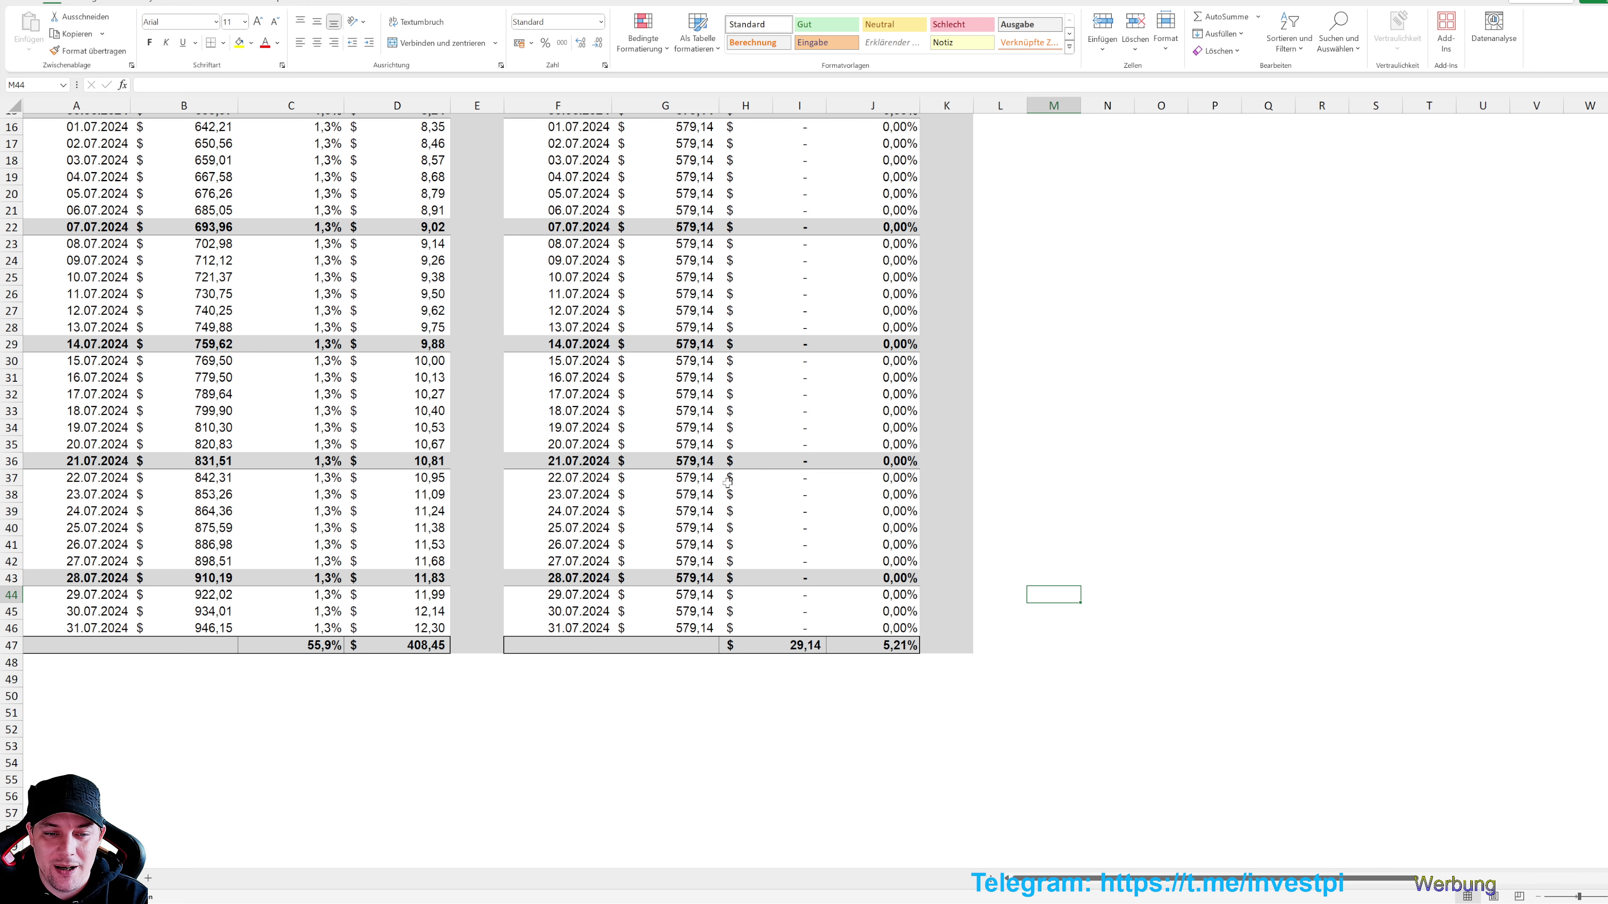
# Reset the real profits under Echte Daten to 0 for 20.06.2024 and 21.06.2024
pyautogui.scroll(5, 727, 483)
pyautogui.click(809, 191)
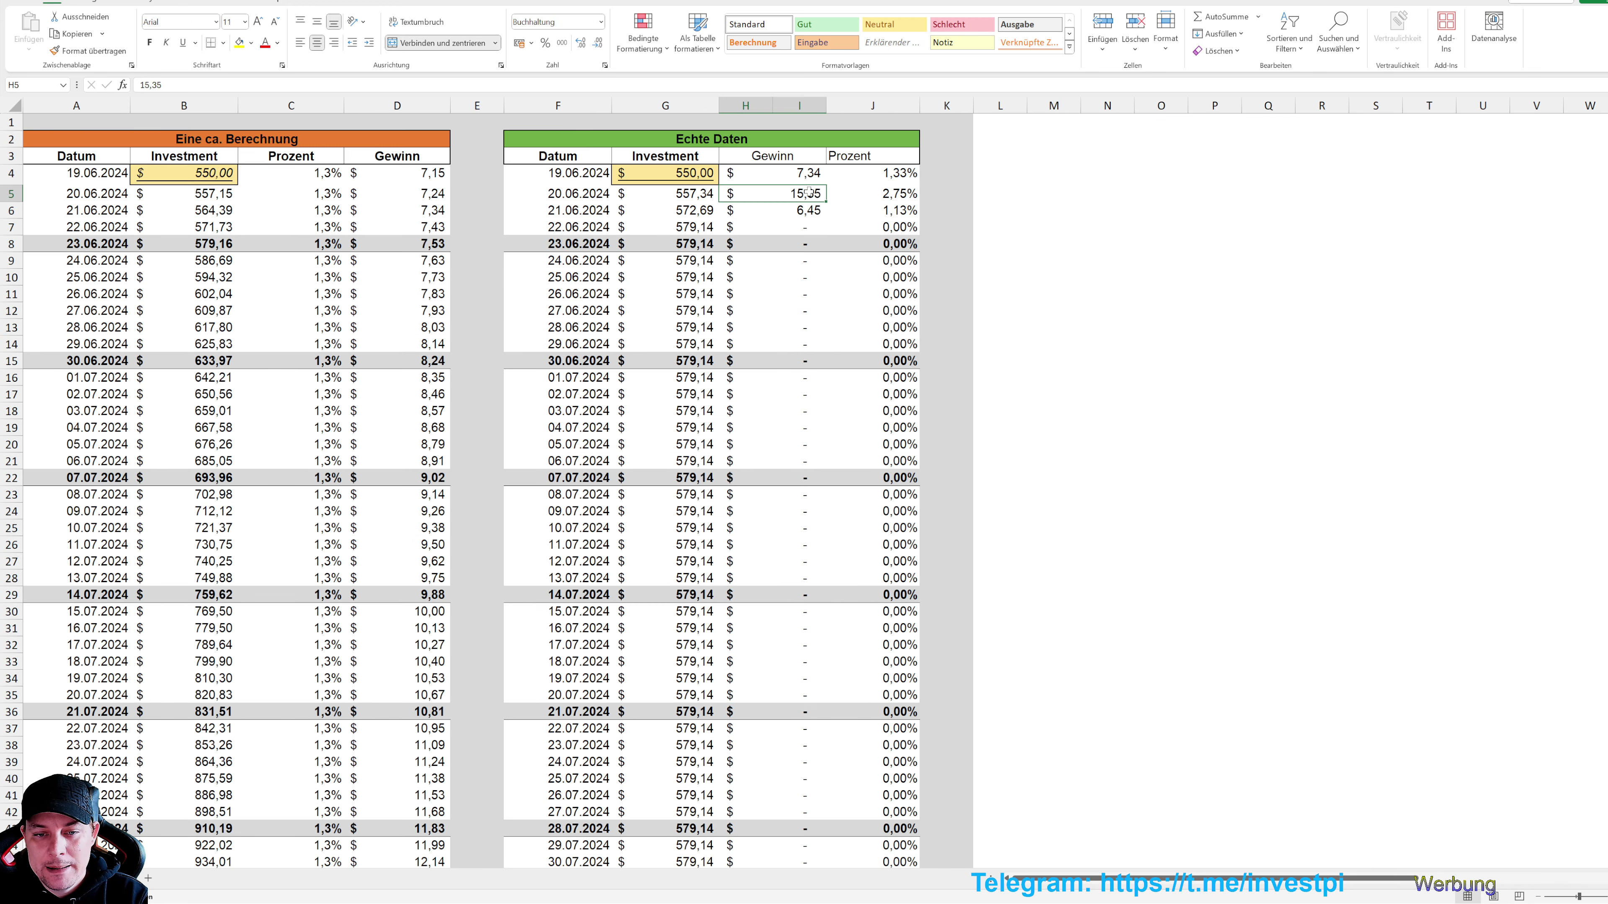
pyautogui.moveTo(796, 192); pyautogui.dragTo(796, 206)
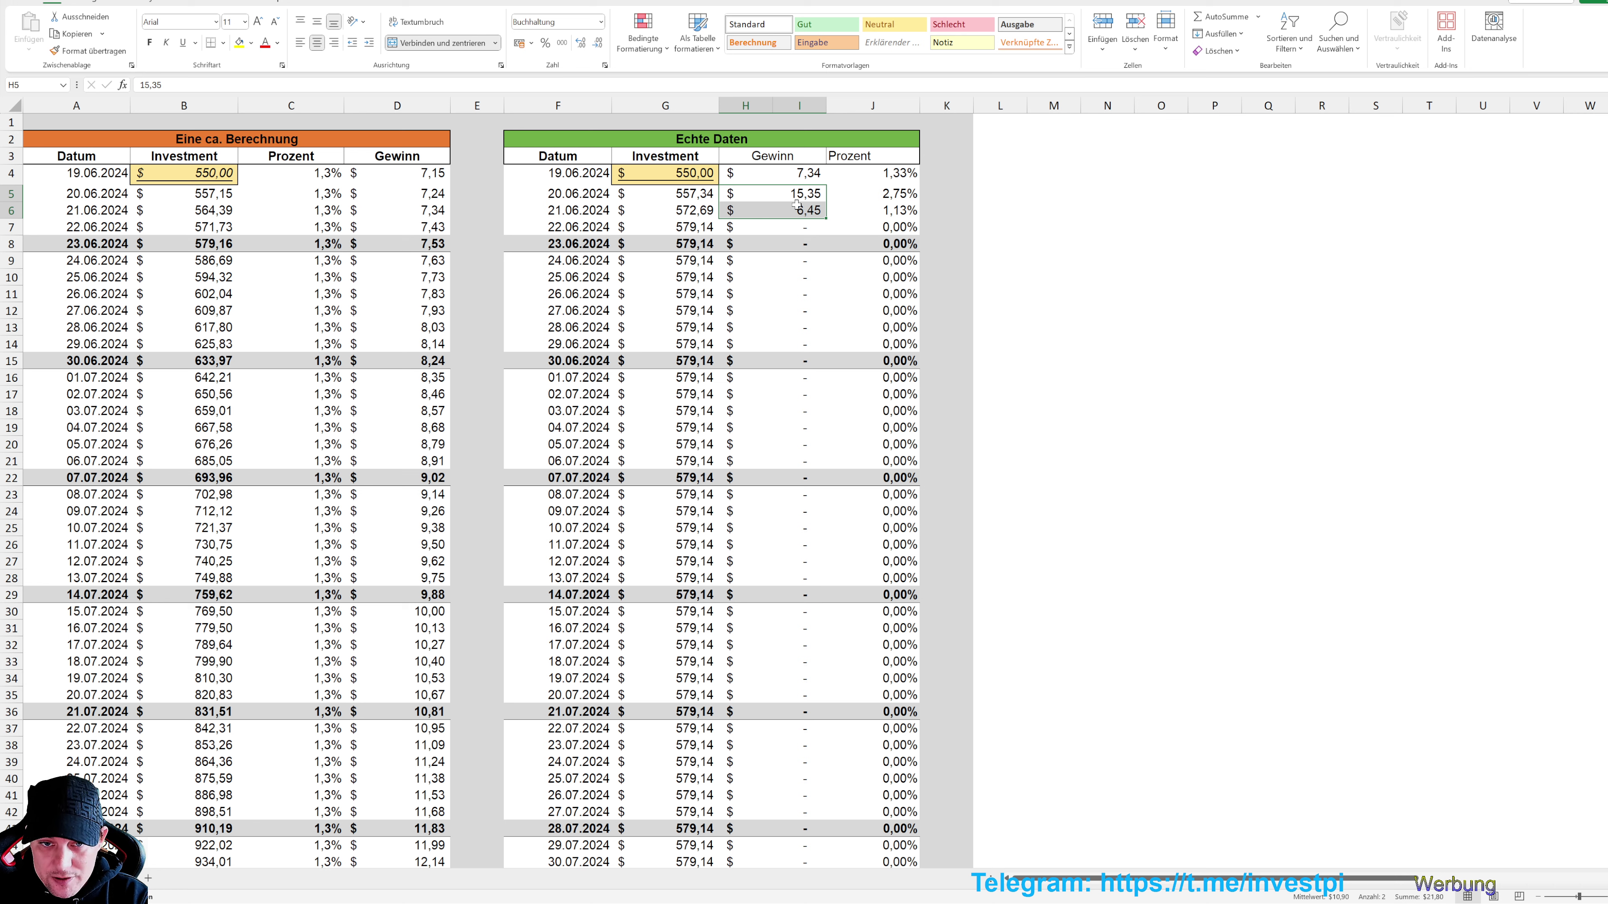
pyautogui.write('0')
pyautogui.press('Return')
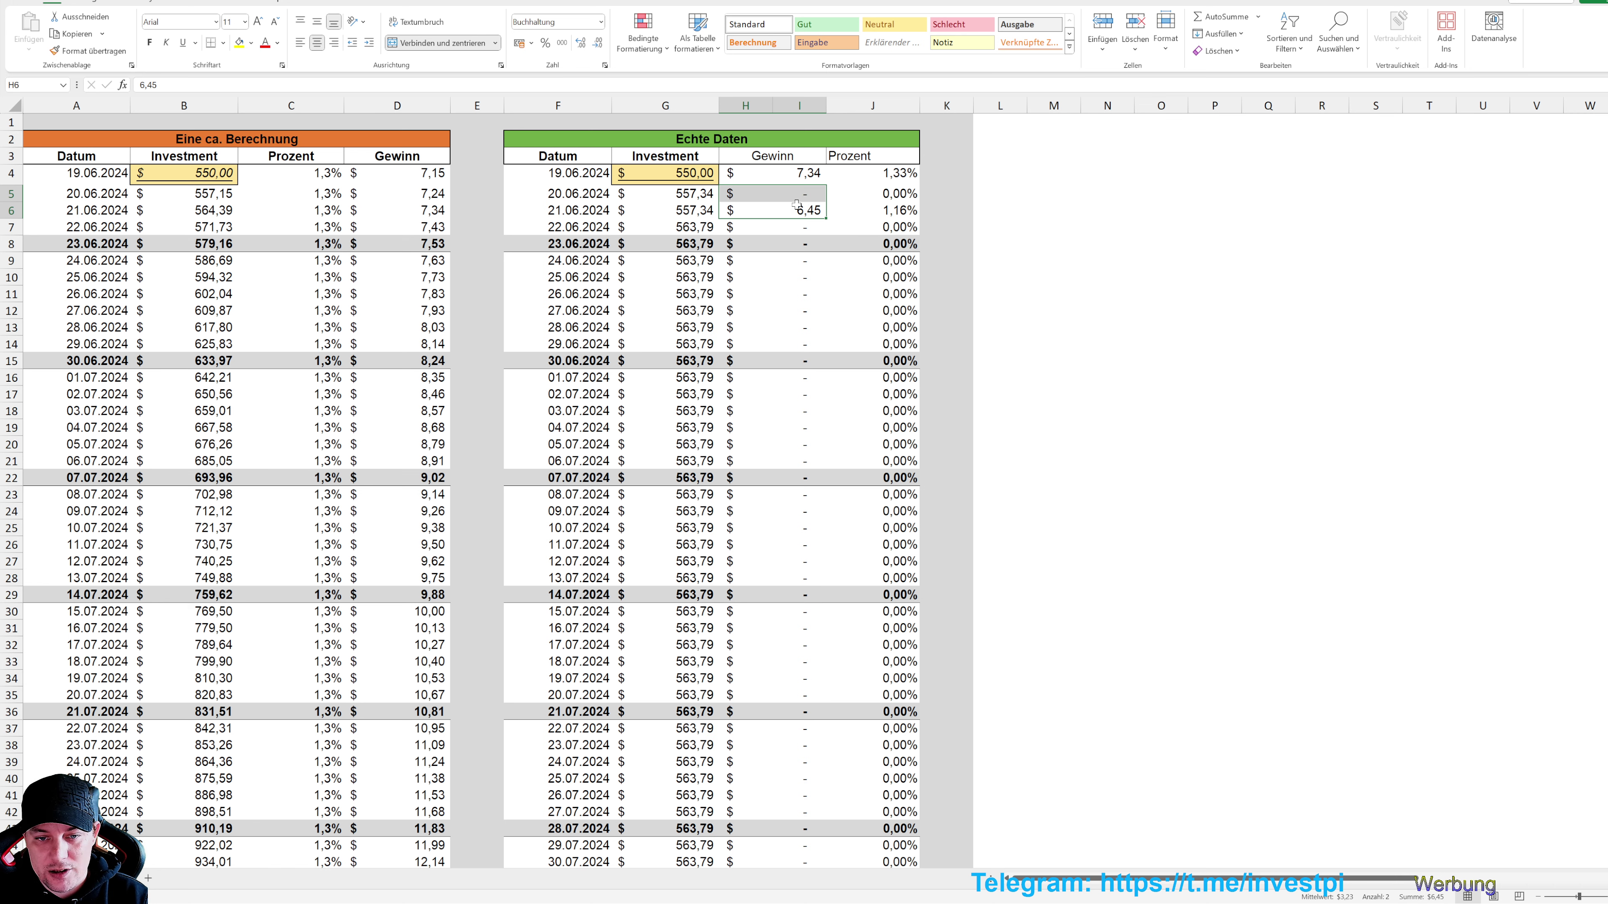
pyautogui.click(797, 205)
pyautogui.write('0')
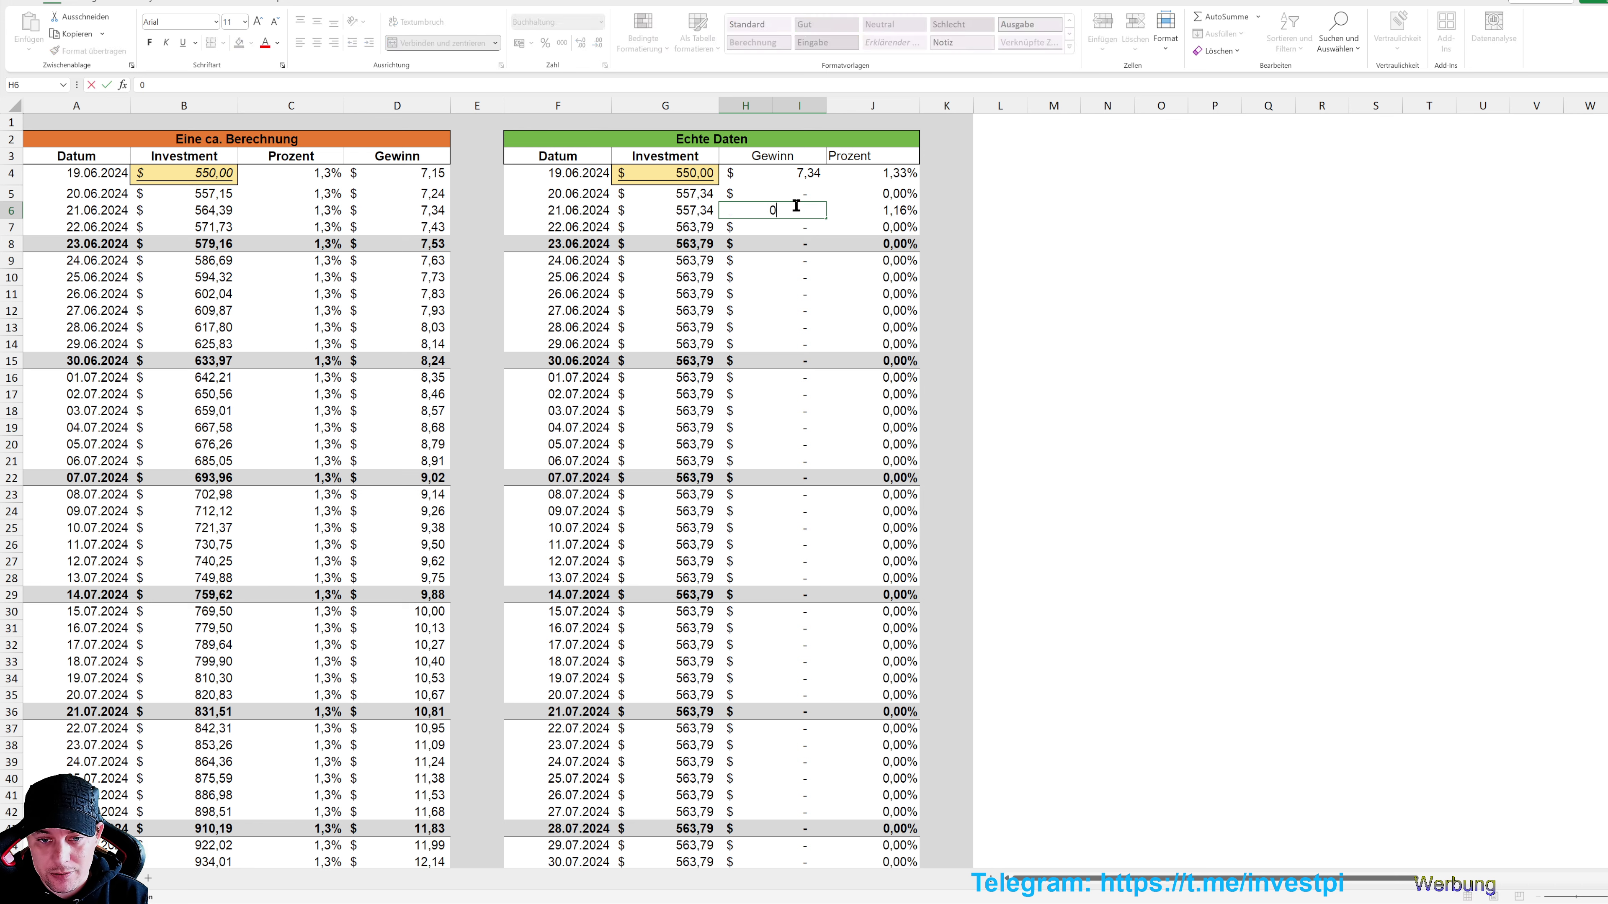
pyautogui.press('Return')
pyautogui.click(796, 205)
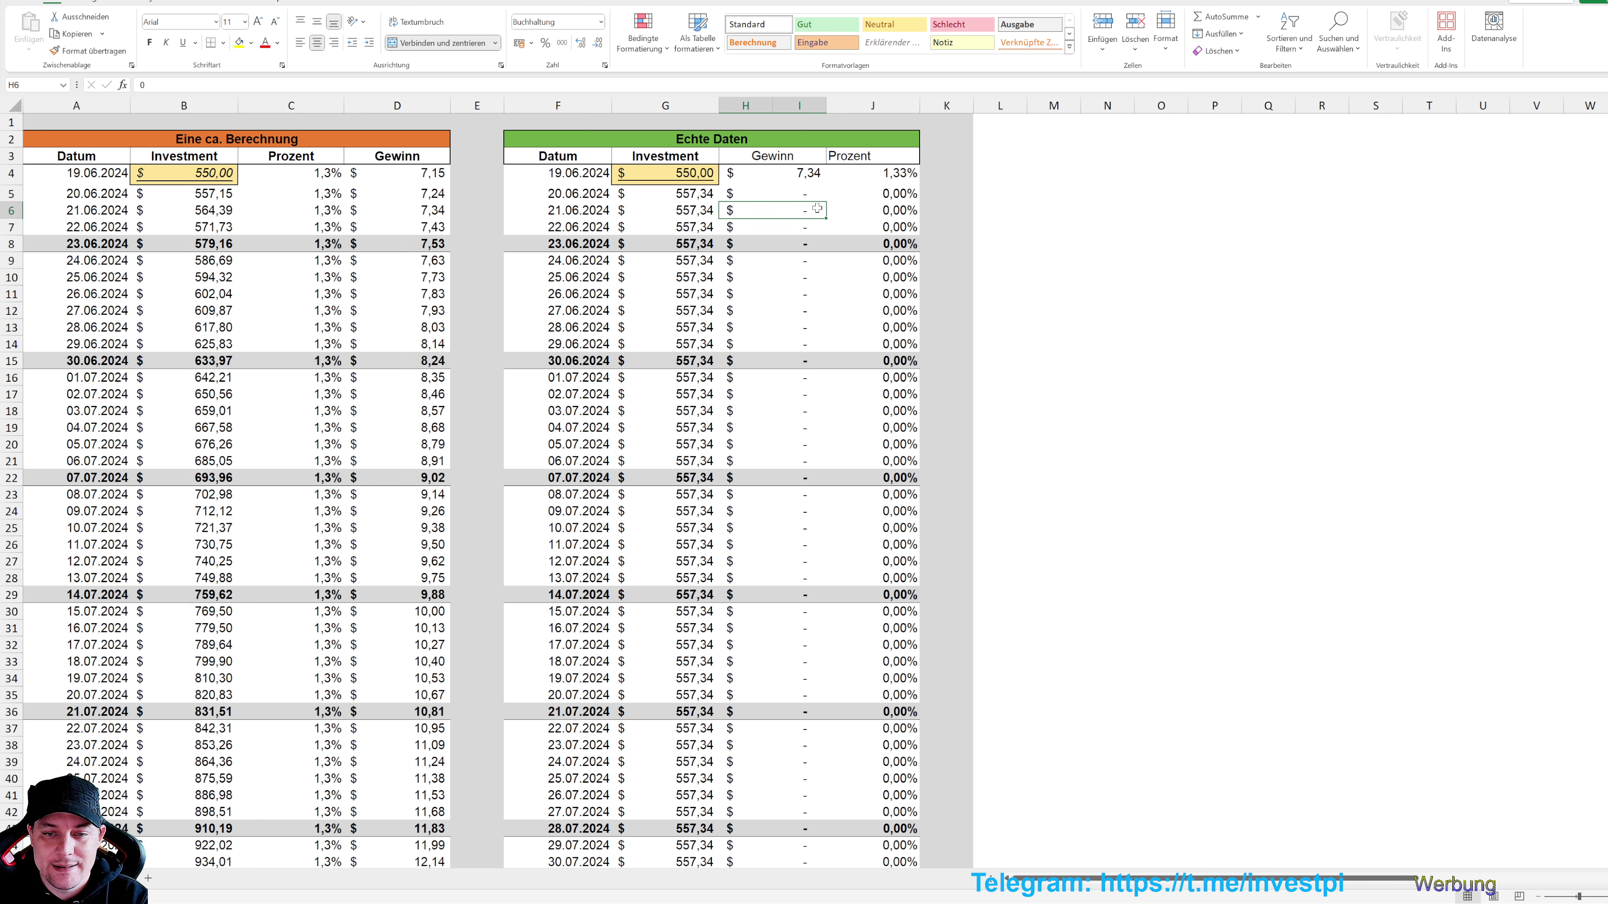
# Switch to the Telegram bot chat and check the account's current balance in the 20 June message
pyautogui.click(776, 193)
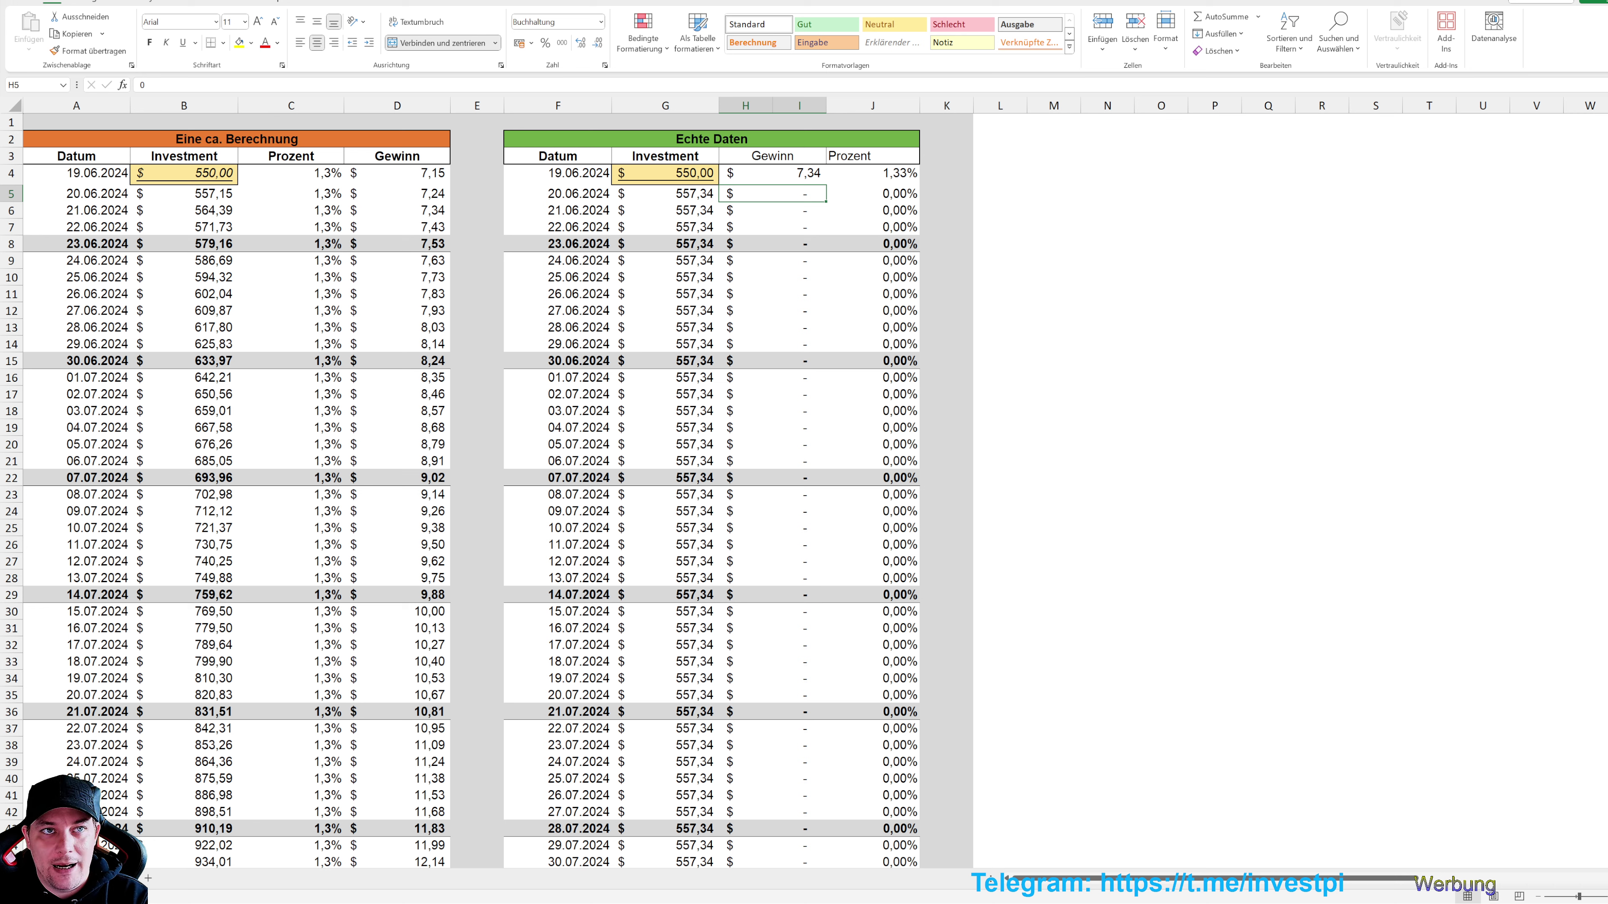
pyautogui.hotkey('alt', 'Tab')
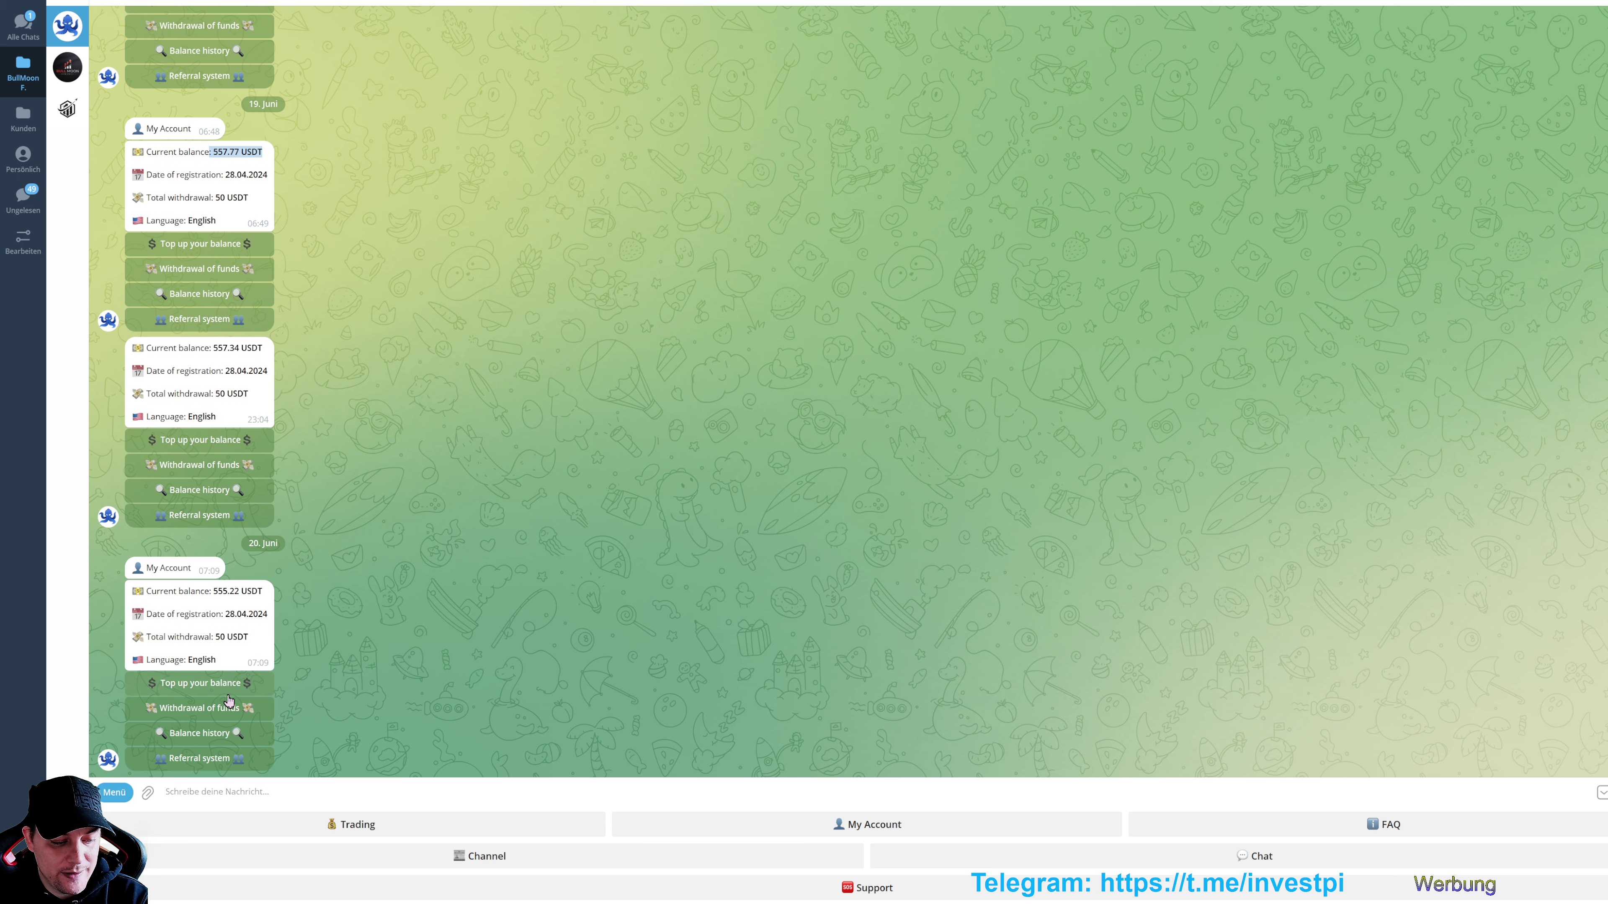
pyautogui.moveTo(211, 591); pyautogui.dragTo(240, 591)
pyautogui.click(223, 591)
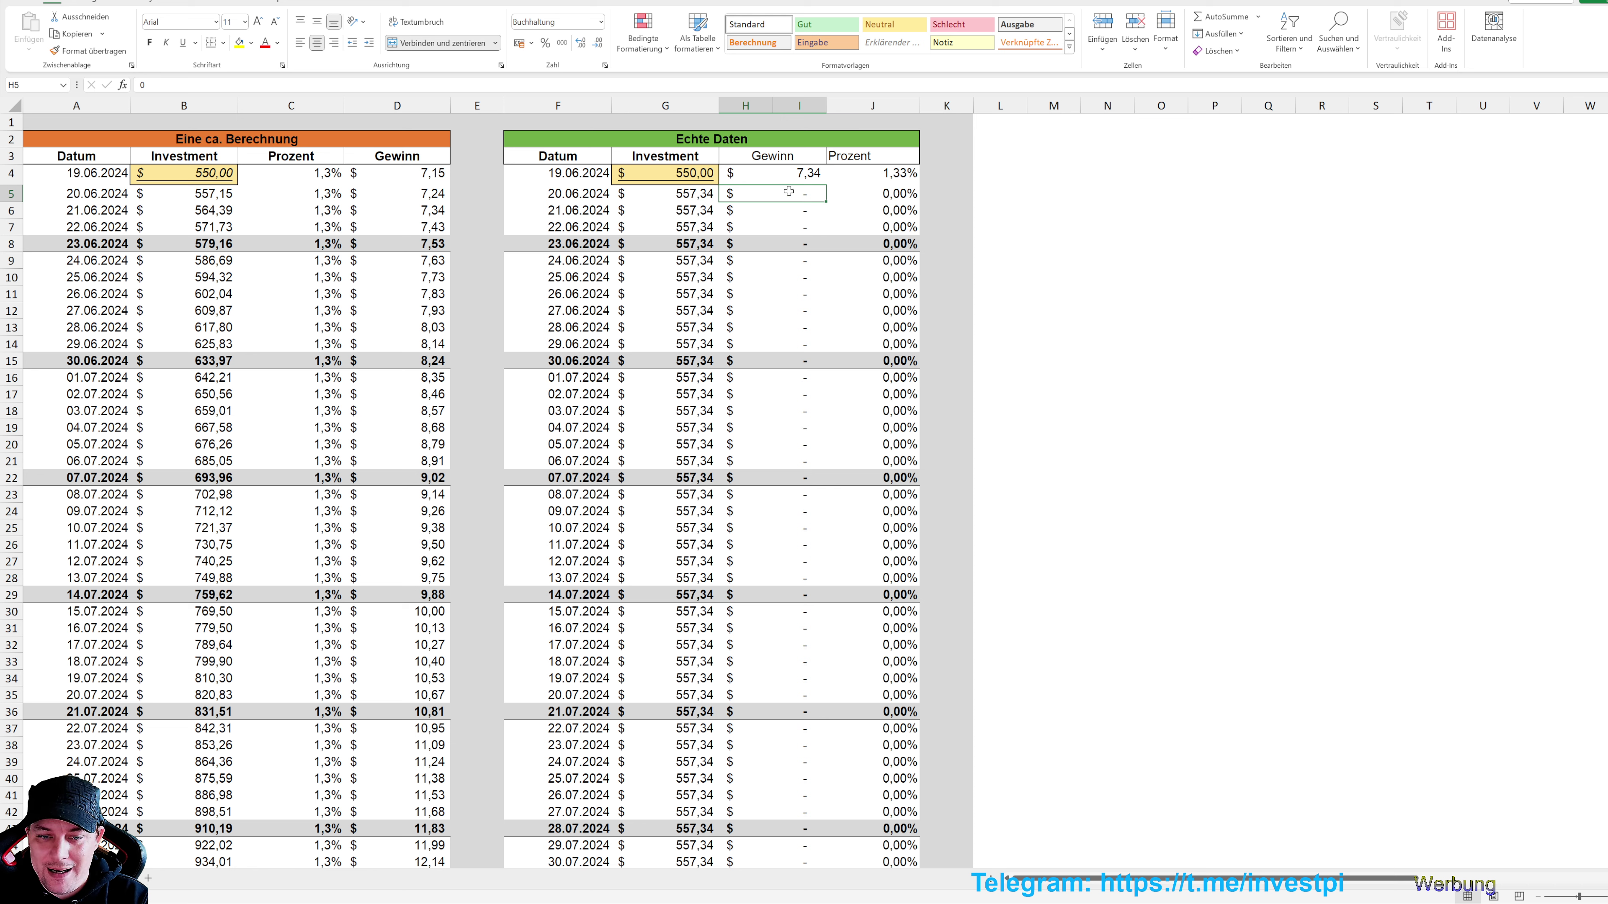
# Enter -2,35 as the real profit for 20.06.2024 in the Excel sheet
pyautogui.write('-2')
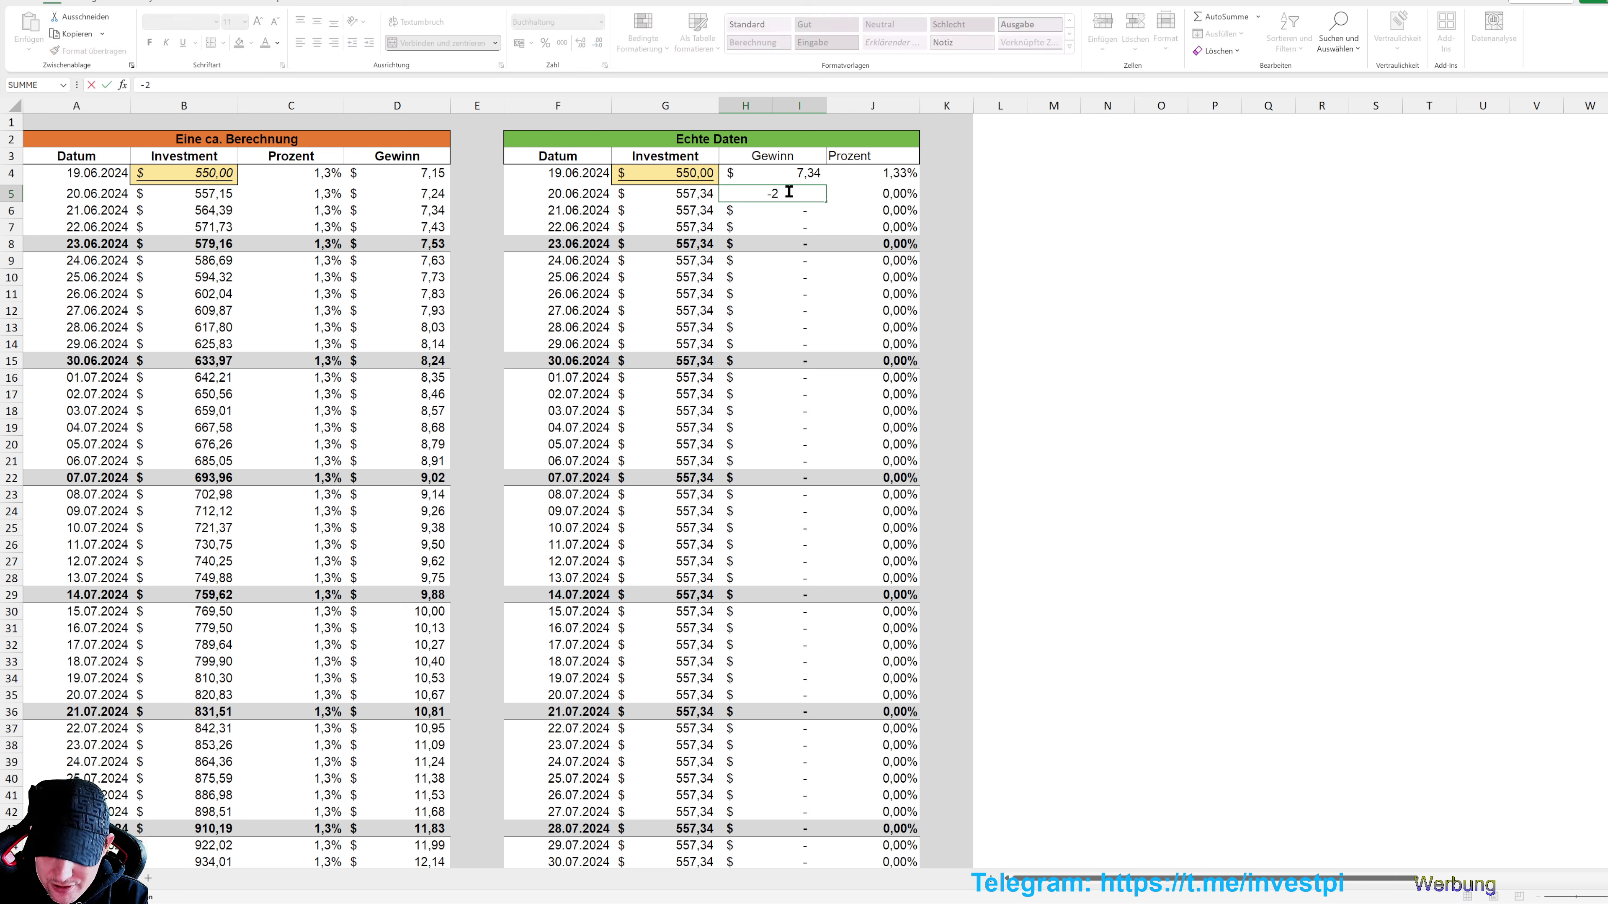
pyautogui.write(',')
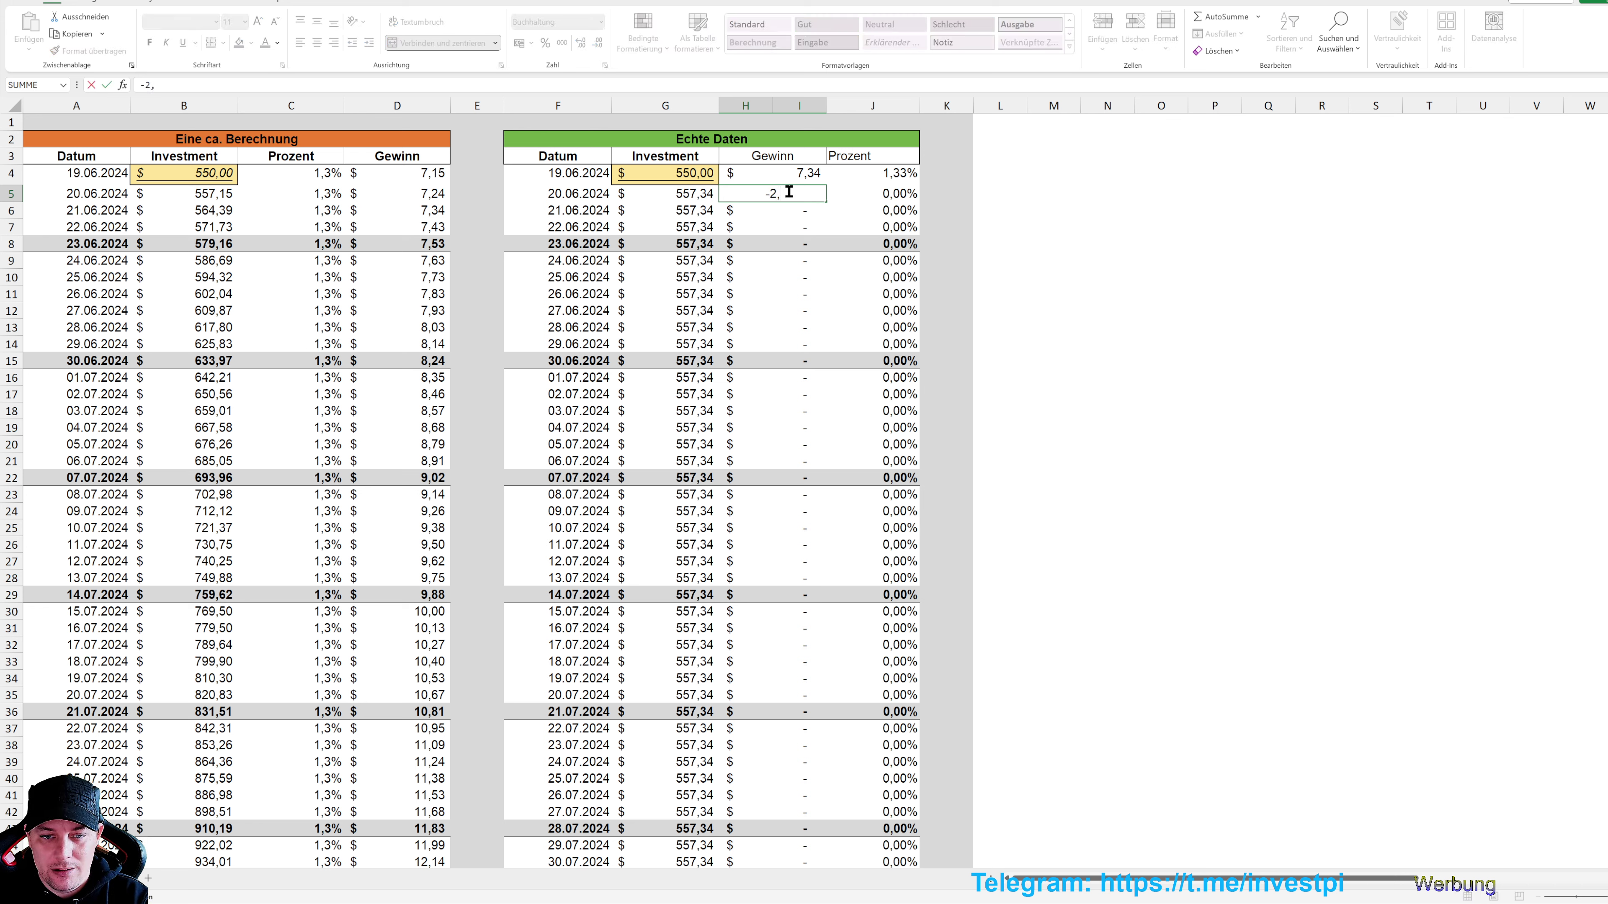
pyautogui.write('35')
pyautogui.press('Return')
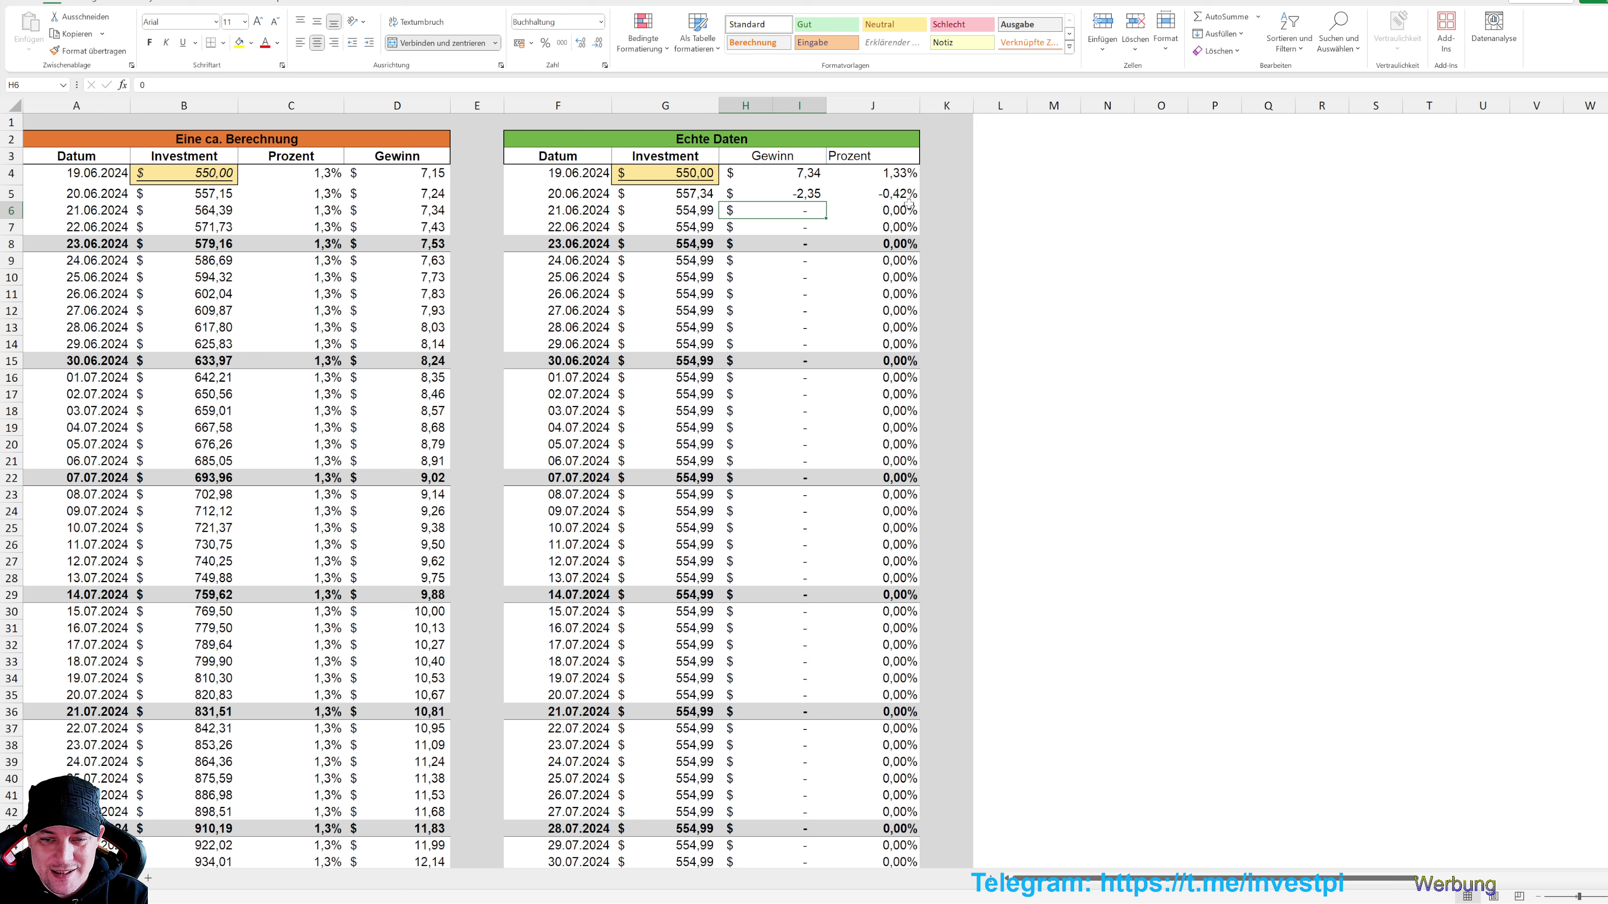
# Set the real profit for 20.06.2024 back to 0
pyautogui.click(812, 194)
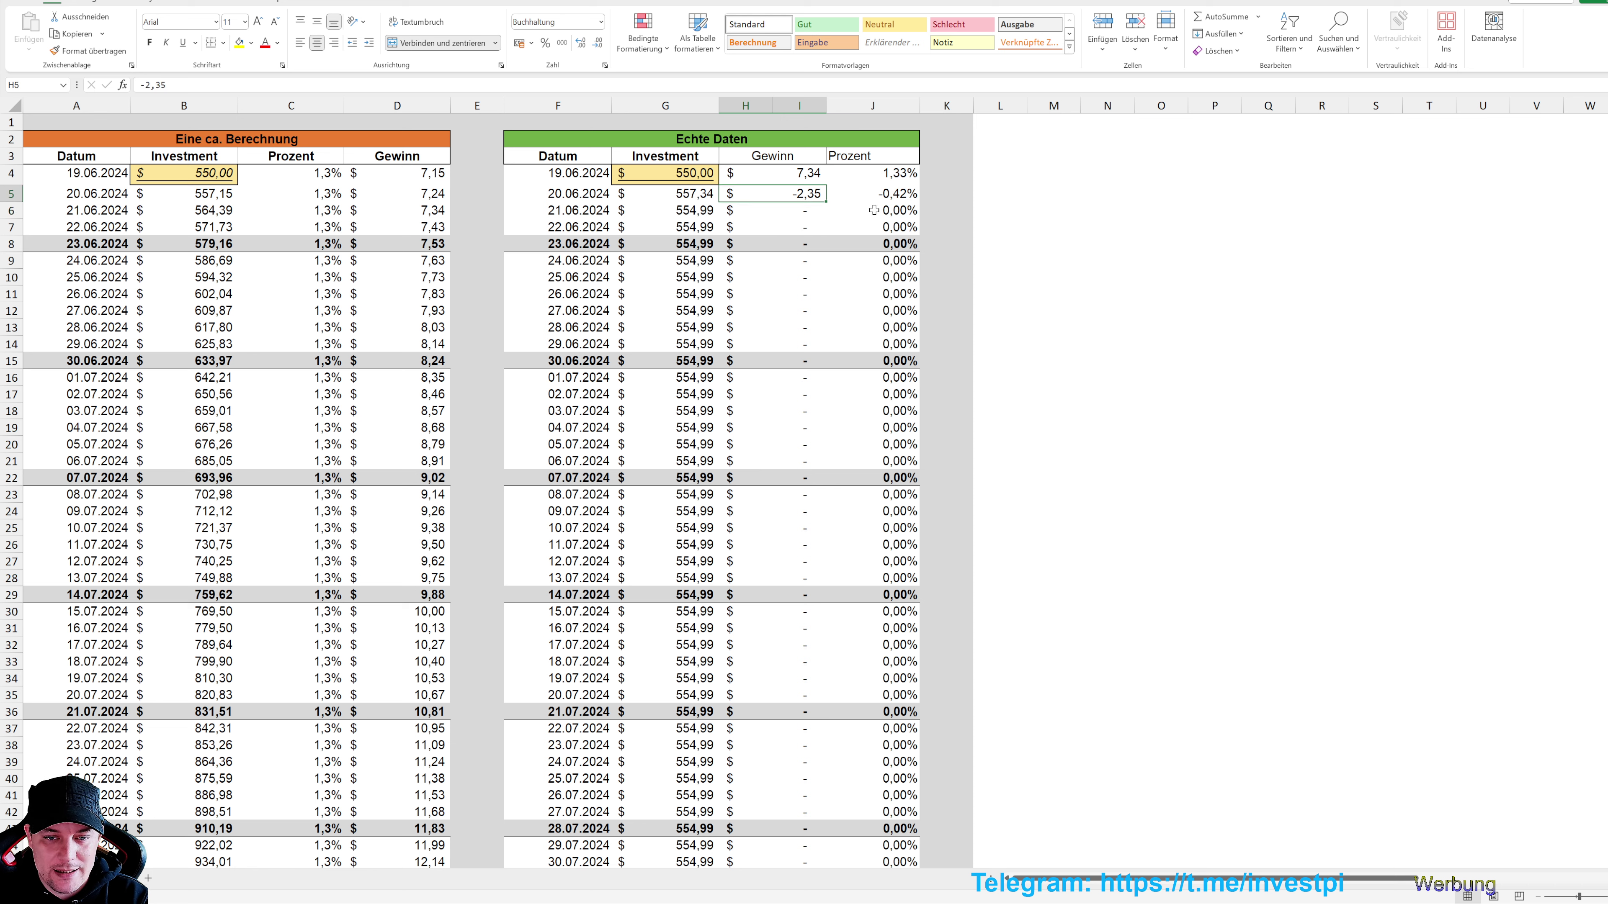
pyautogui.write('0')
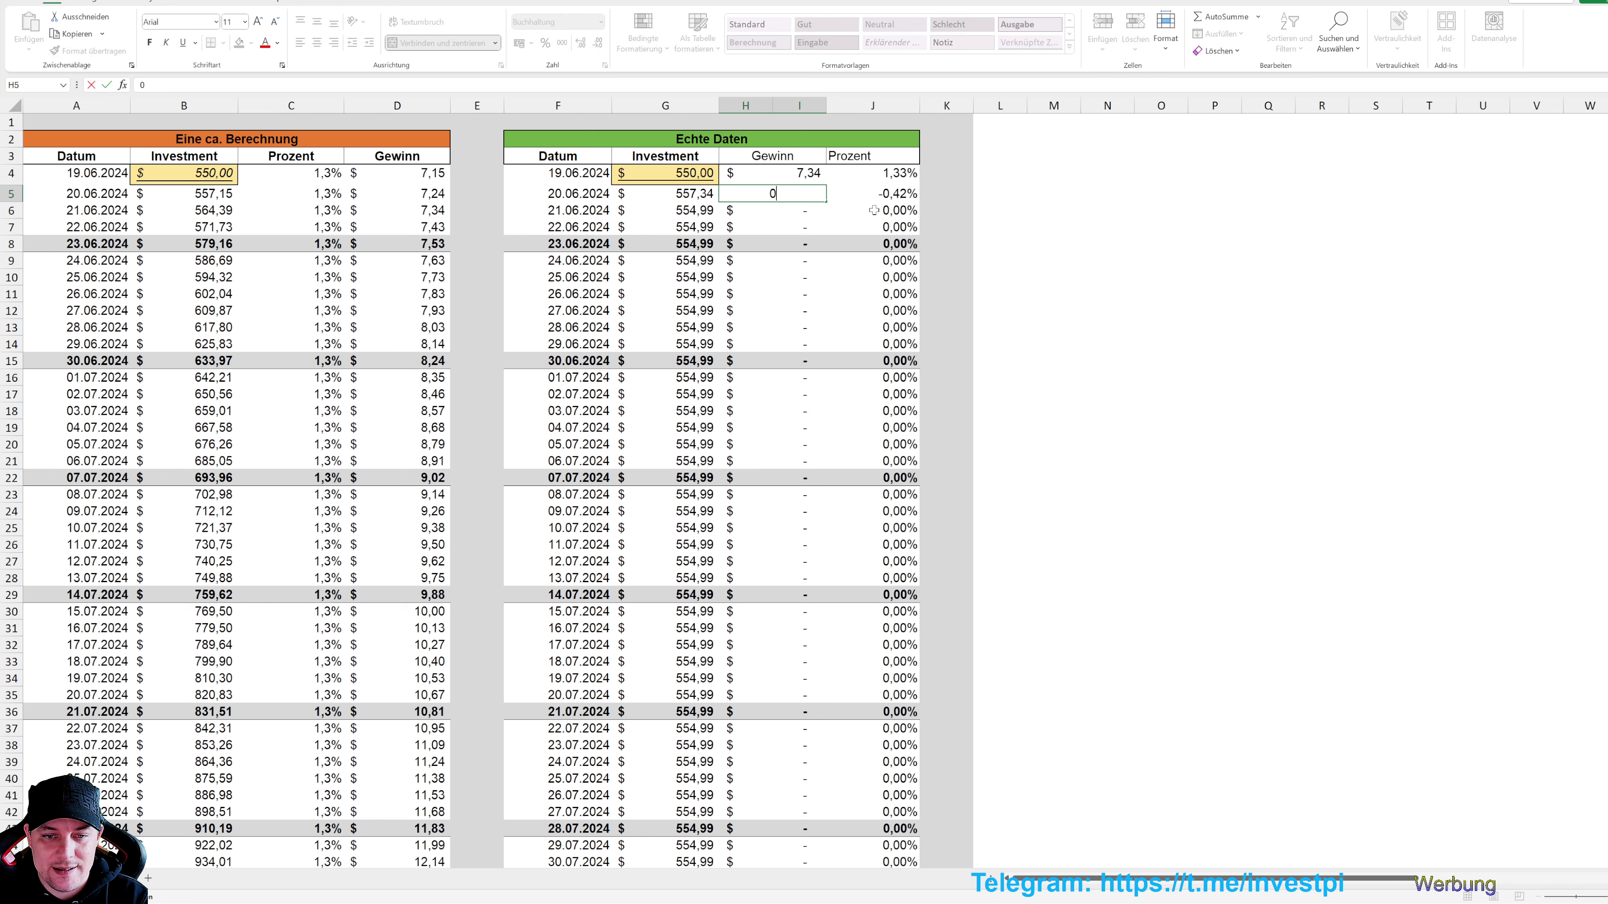
pyautogui.press('Return')
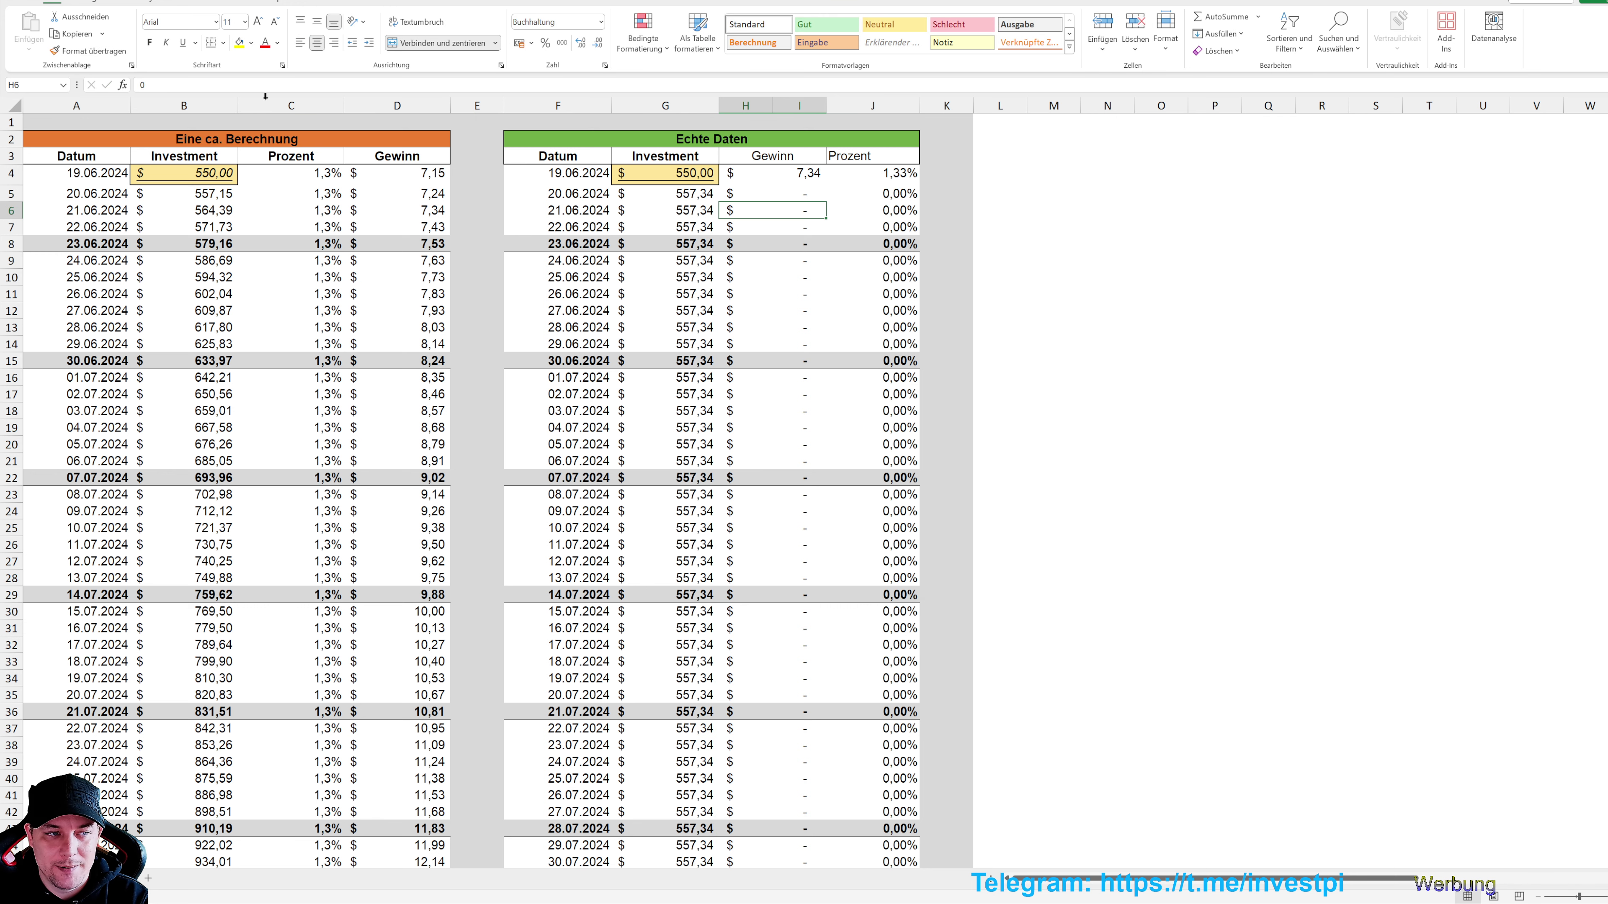
pyautogui.scroll(-2, 763, 751)
pyautogui.scroll(-2, 763, 751)
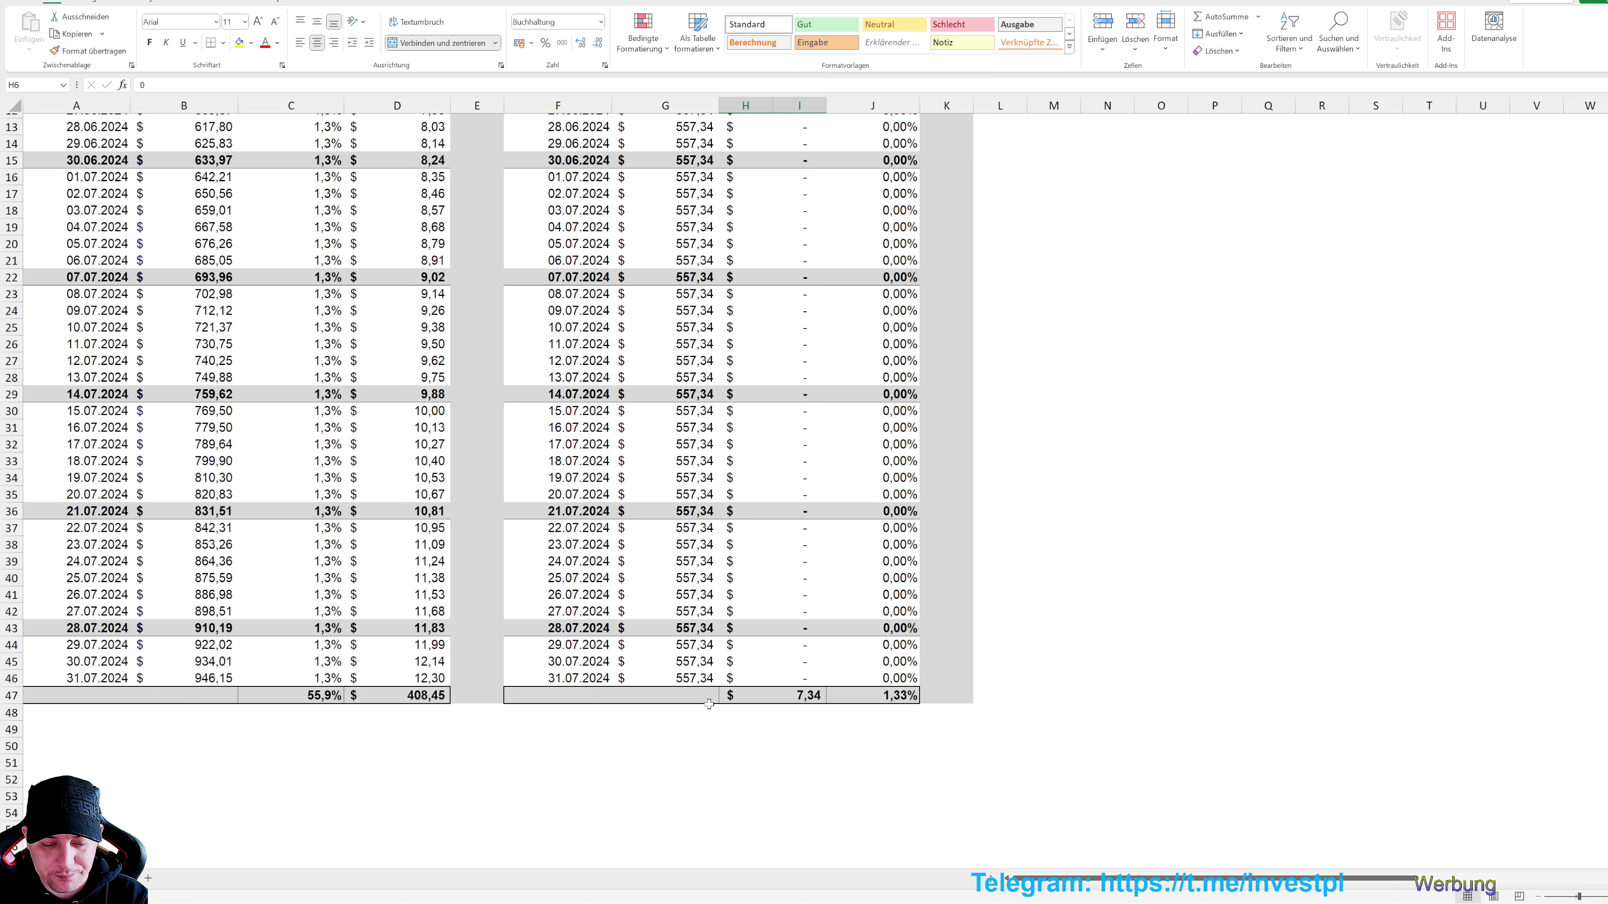
pyautogui.click(663, 691)
pyautogui.scroll(4, 382, 161)
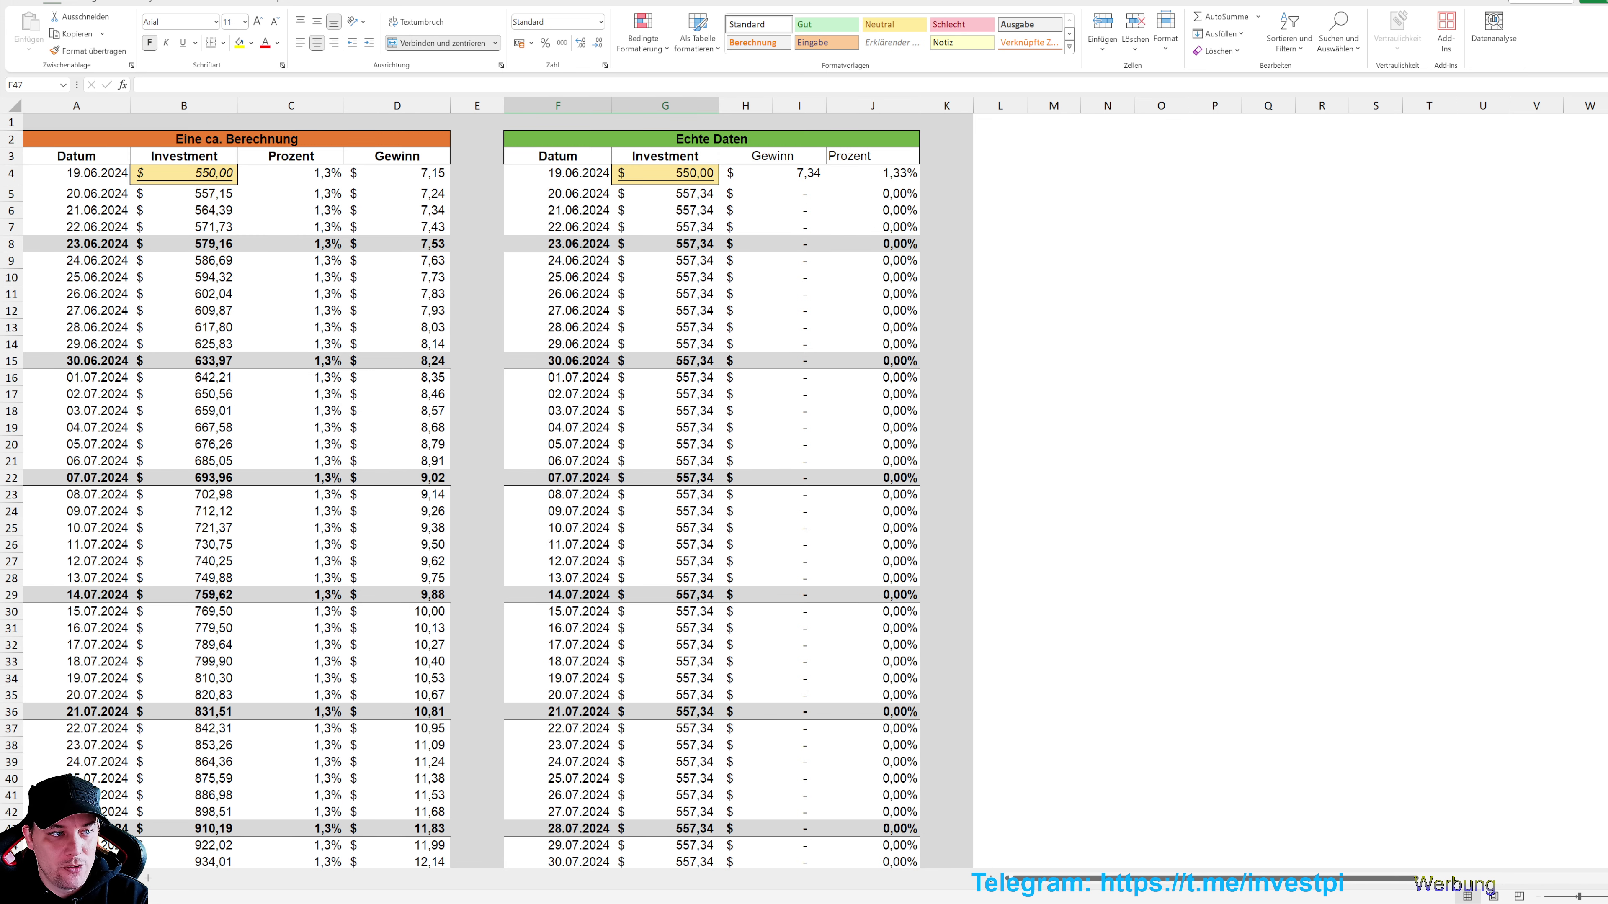
# Set the starting investment of the projected calculation on 19.06.2024 to 3.000 dollars
pyautogui.click(190, 177)
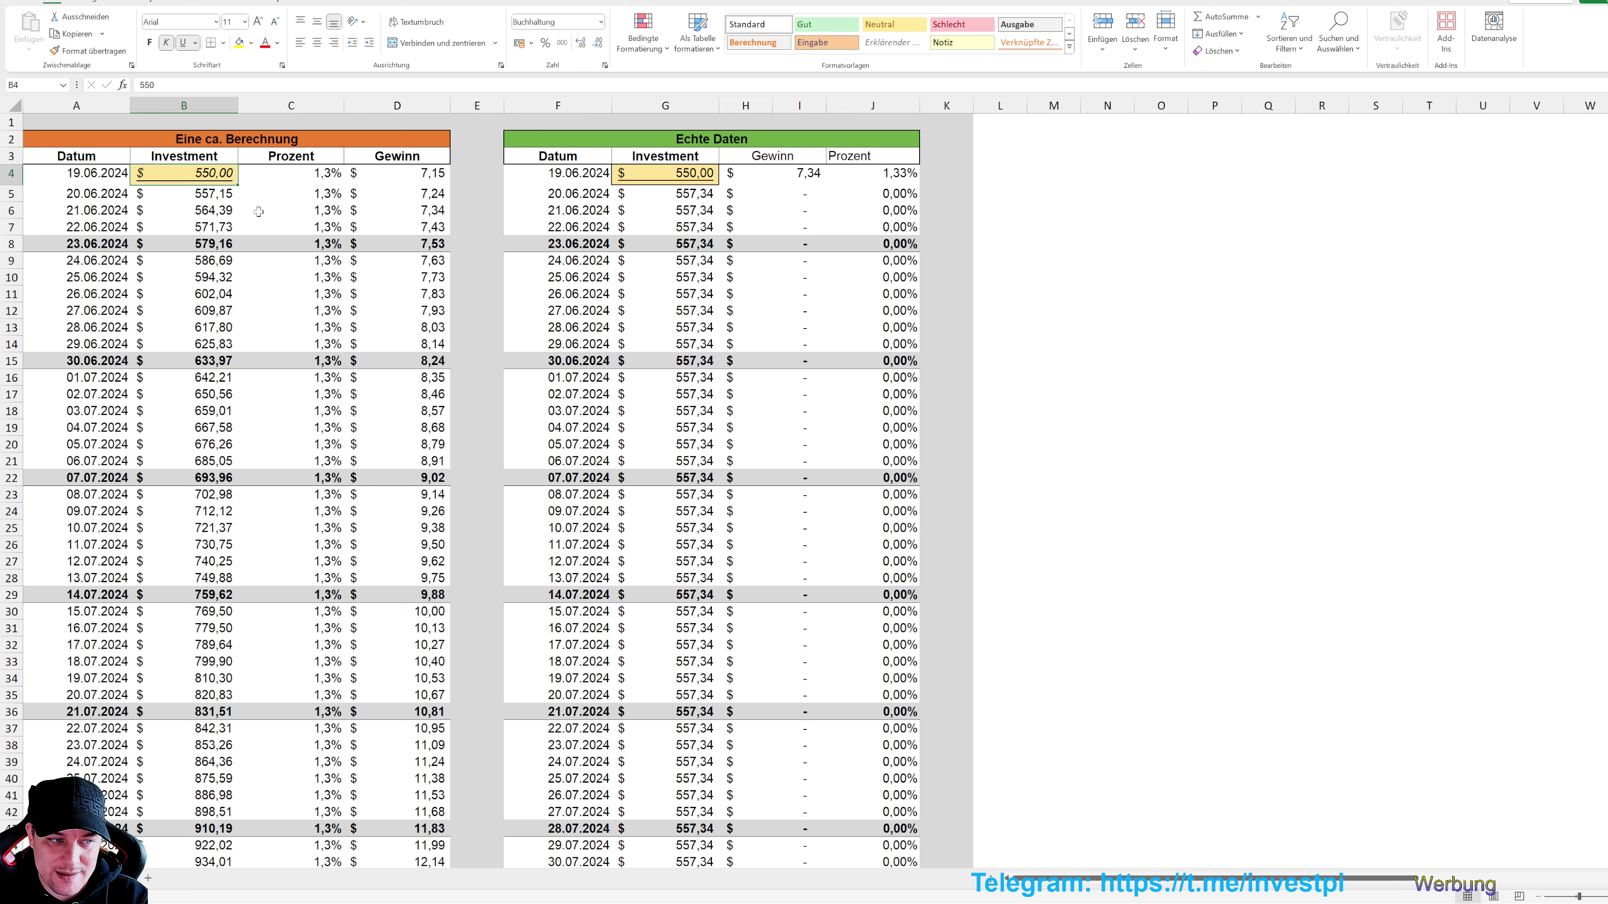
pyautogui.write('3.00')
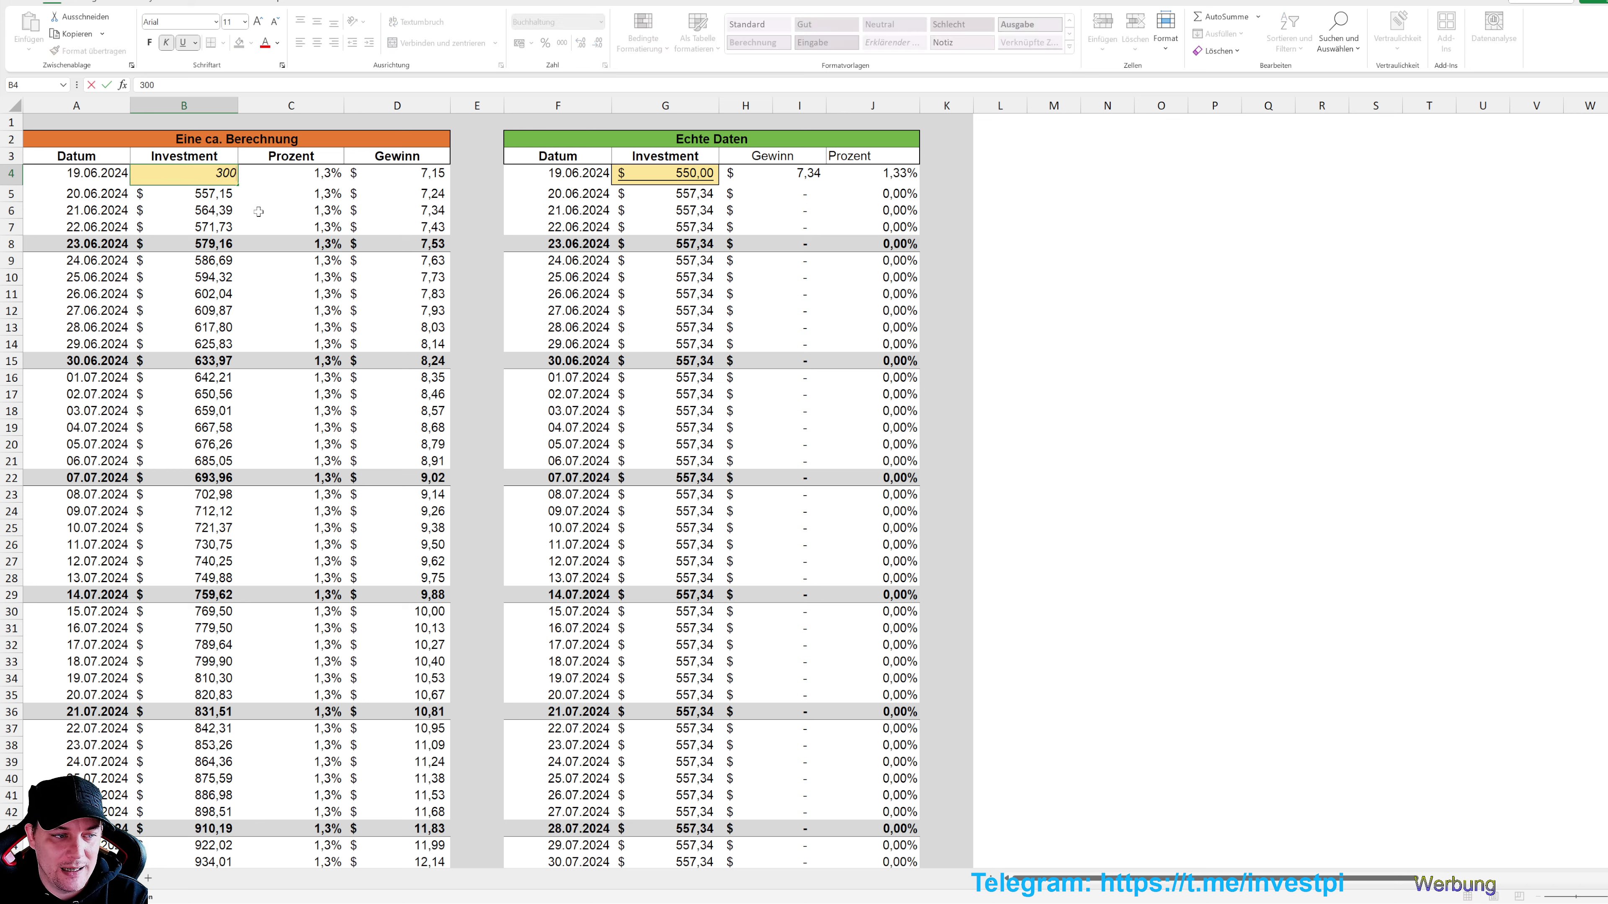
pyautogui.write('0')
pyautogui.press('Return')
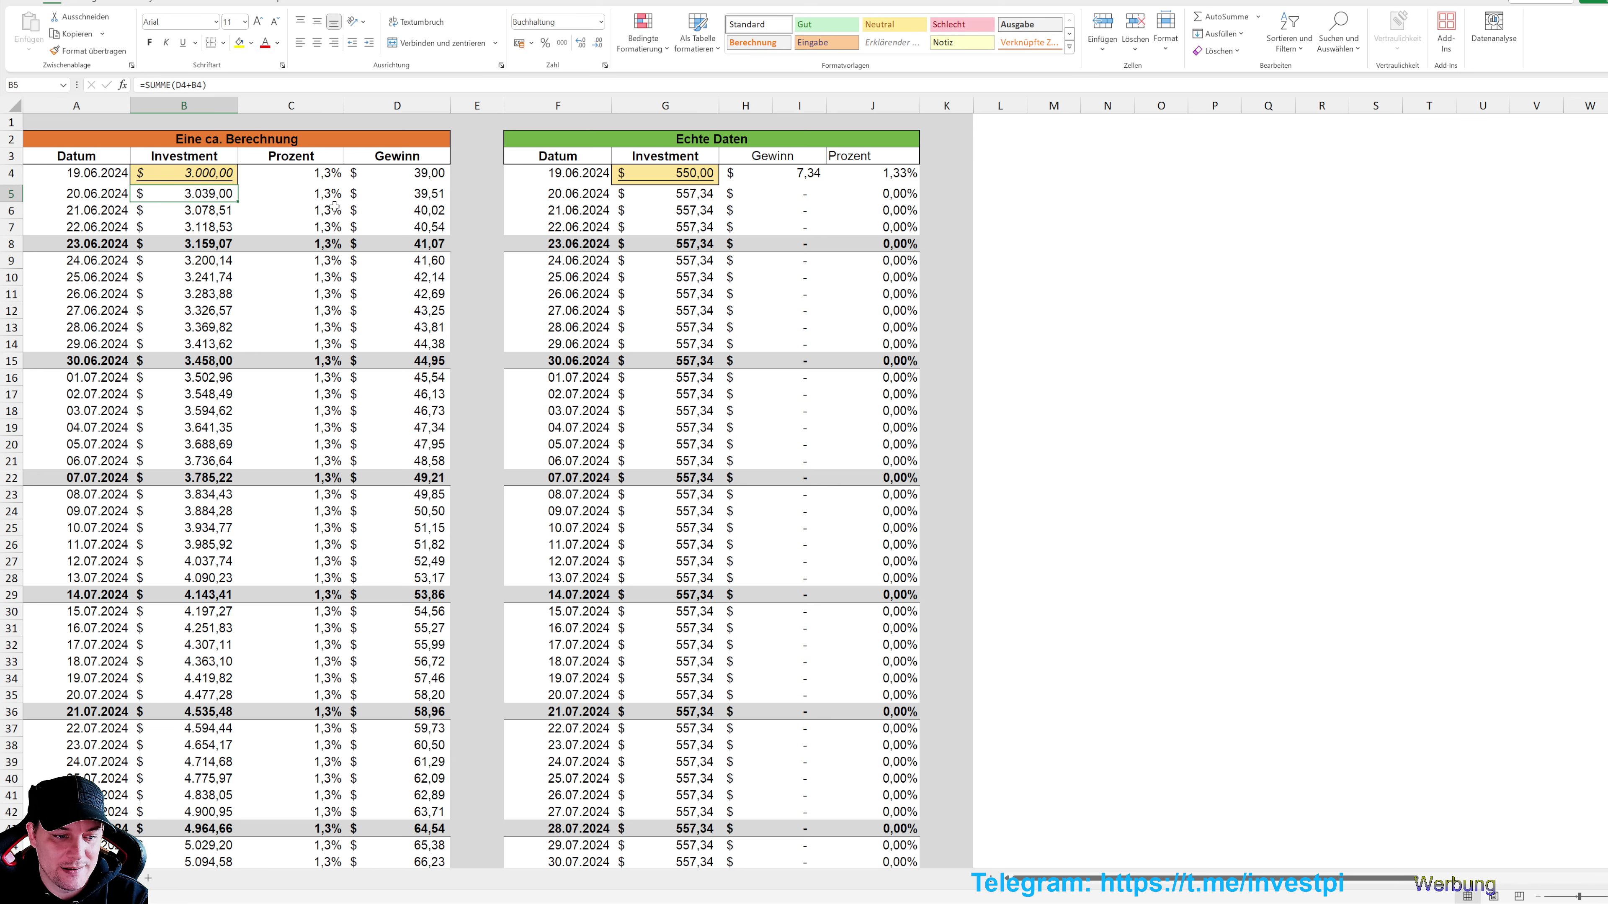
# Examine the projected profit total and the projected investment one month in, at 19.07.2024
pyautogui.scroll(-8, 421, 630)
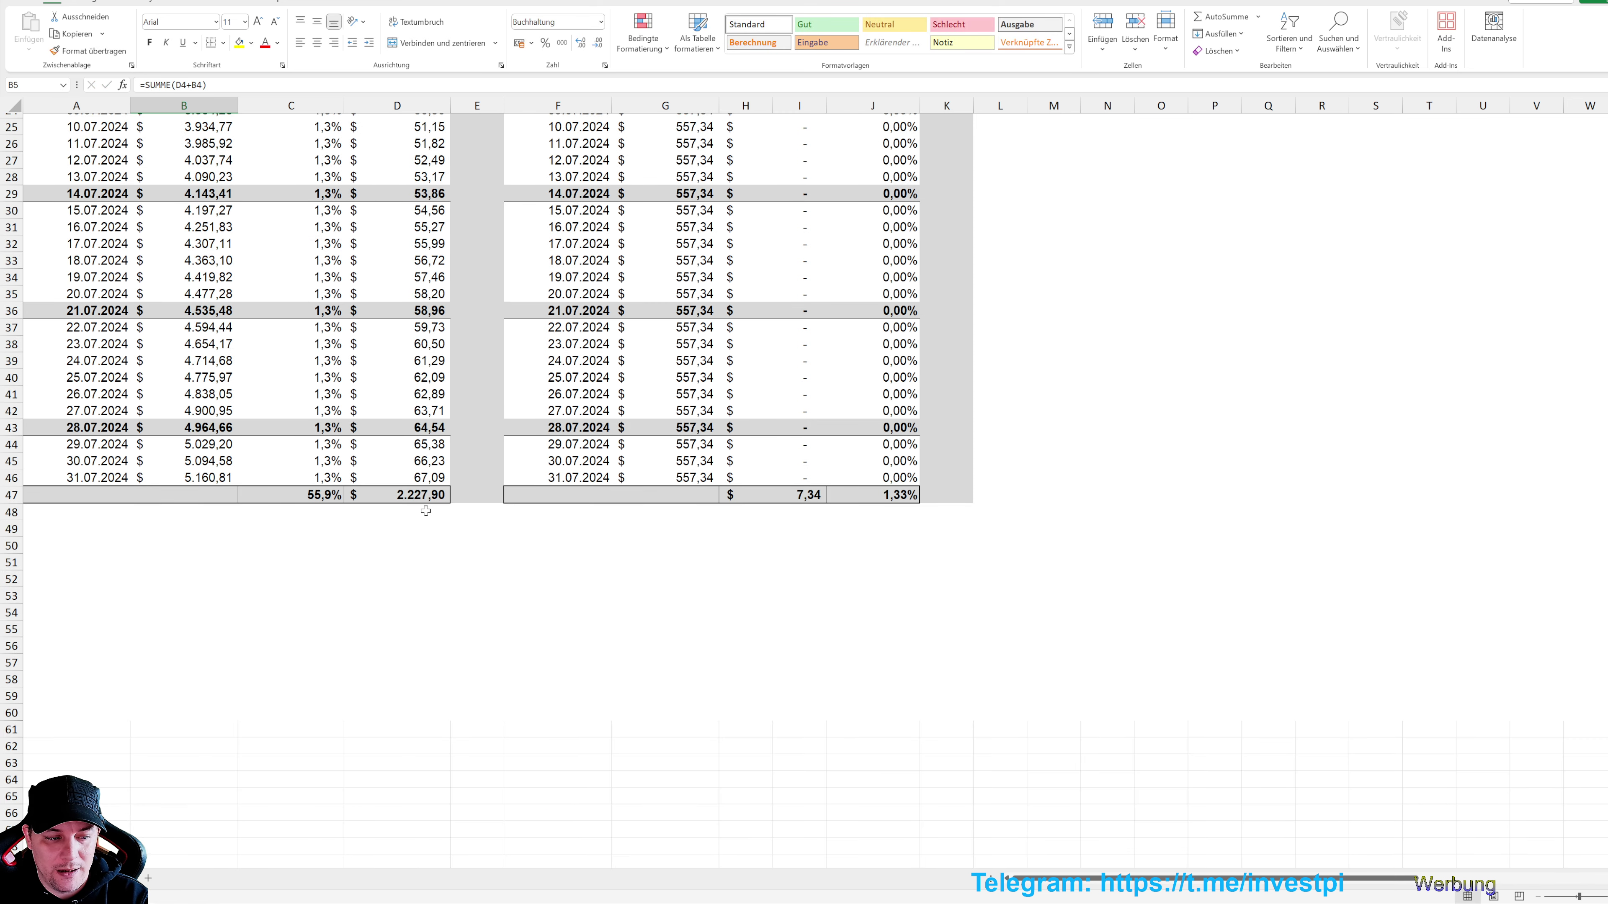
pyautogui.scroll(8, 371, 445)
pyautogui.scroll(-5, 121, 198)
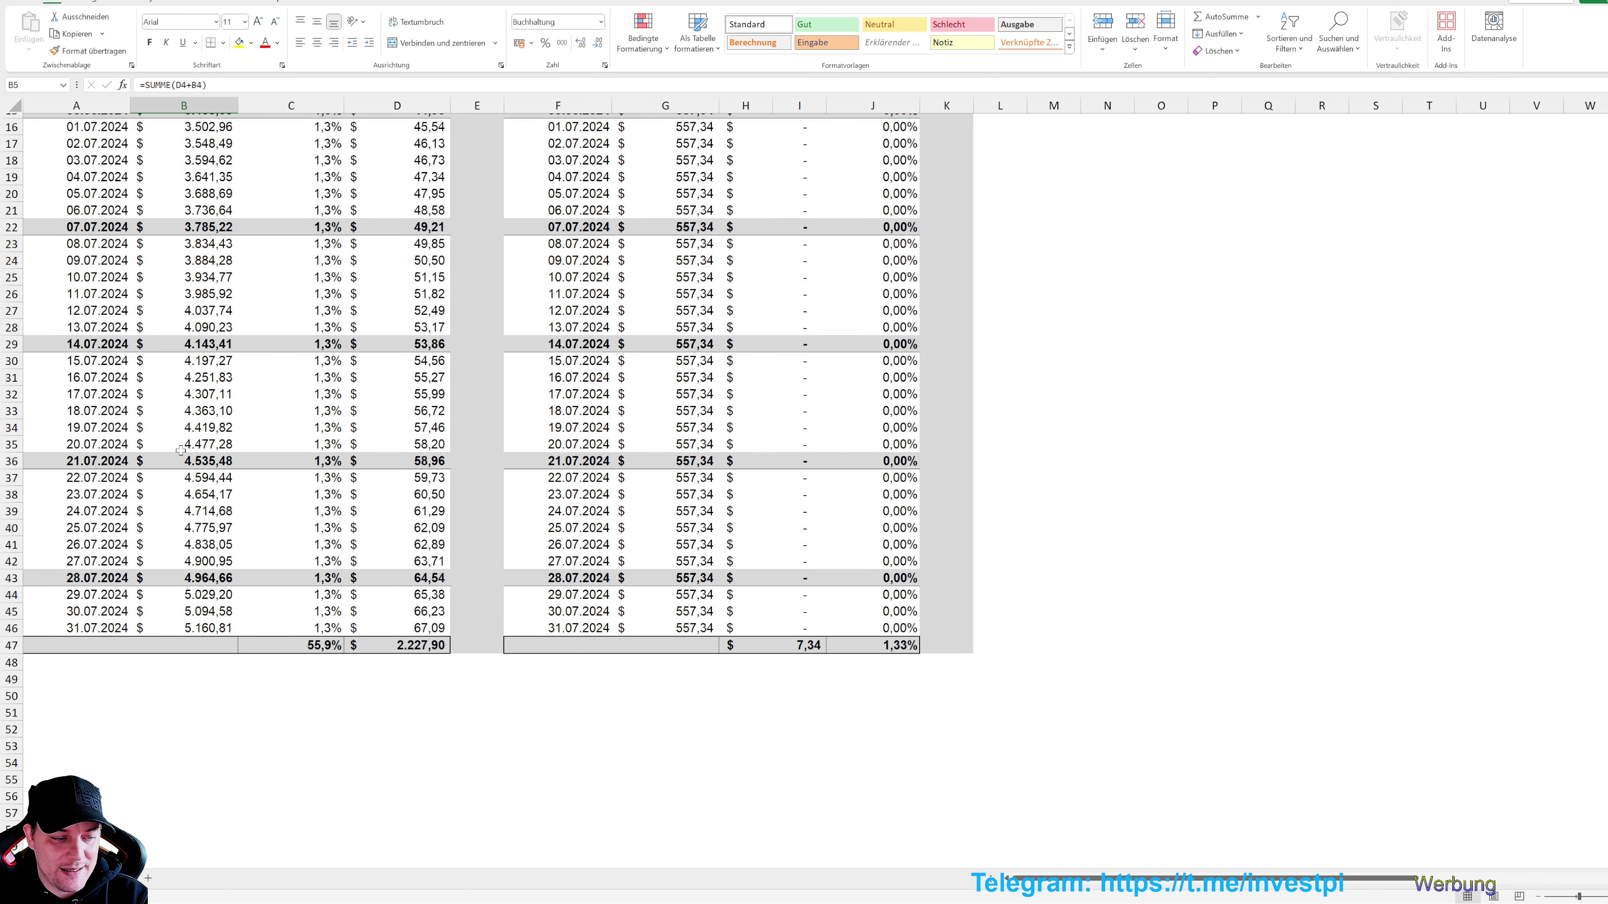
pyautogui.click(97, 427)
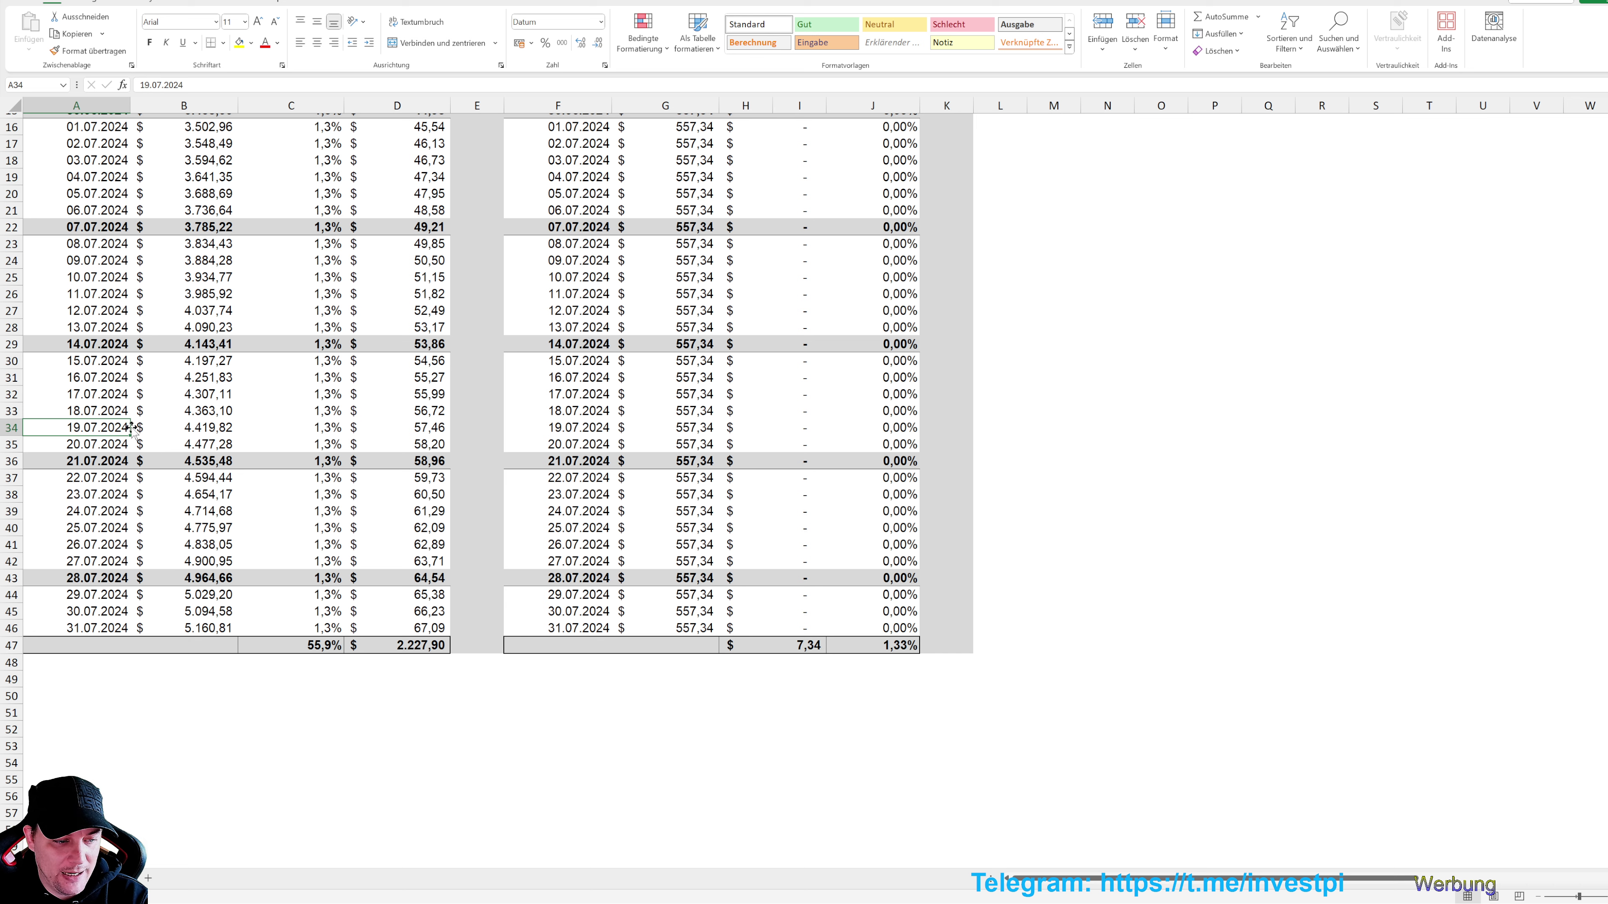
# Compare the projected investment on 19.07.2024 with the starting amount and the profit total at the end of the projected calculation
pyautogui.click(190, 426)
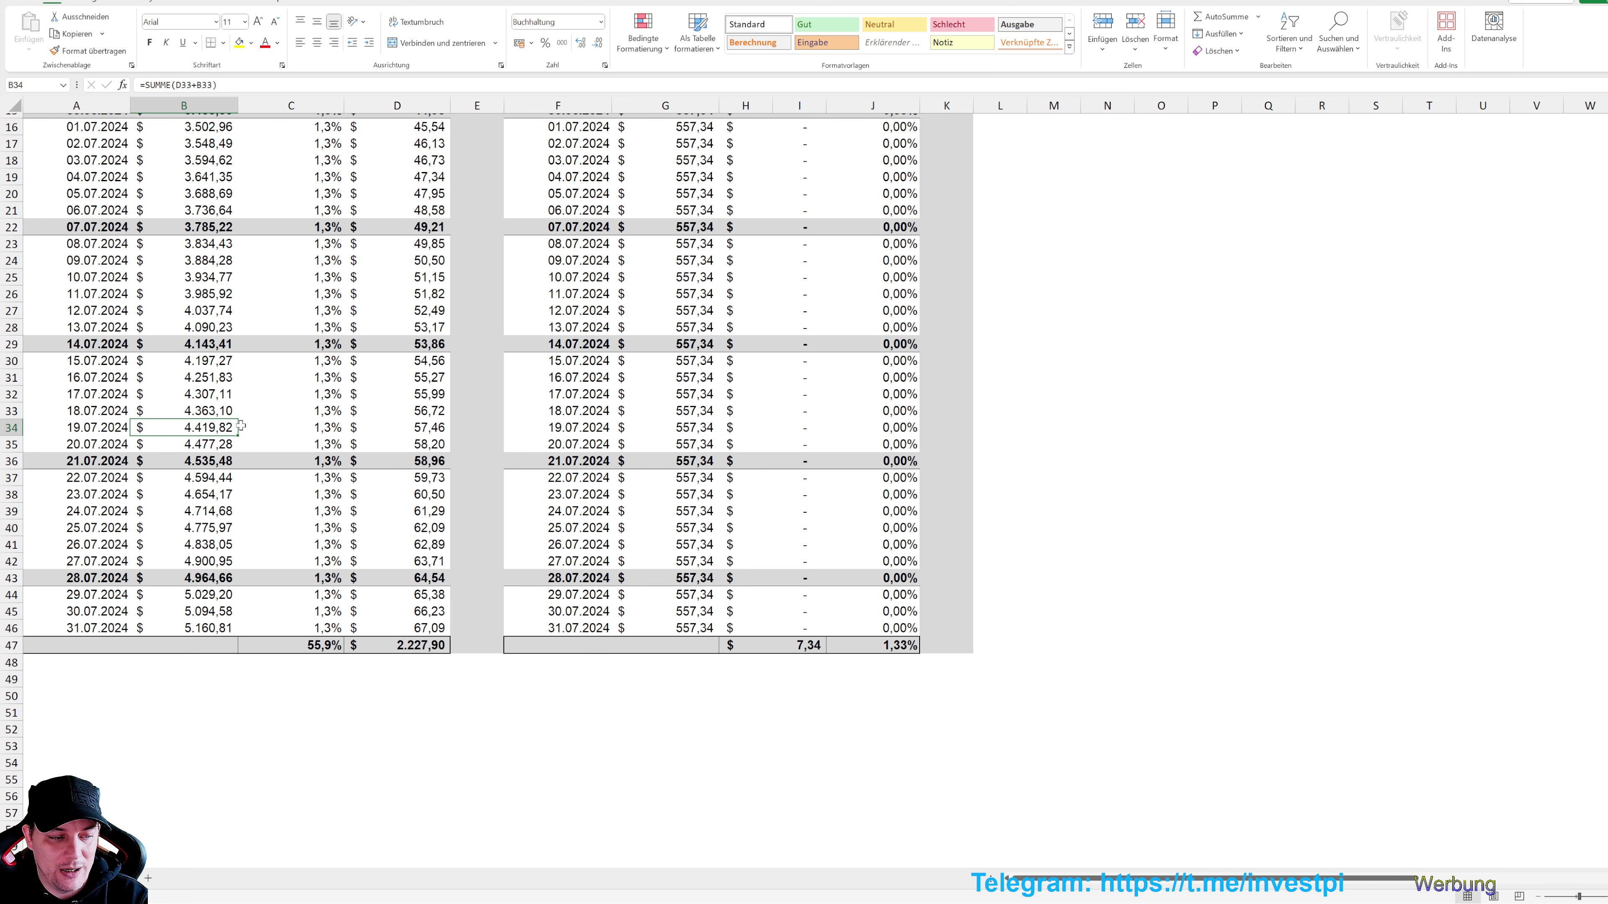
pyautogui.scroll(4, 242, 426)
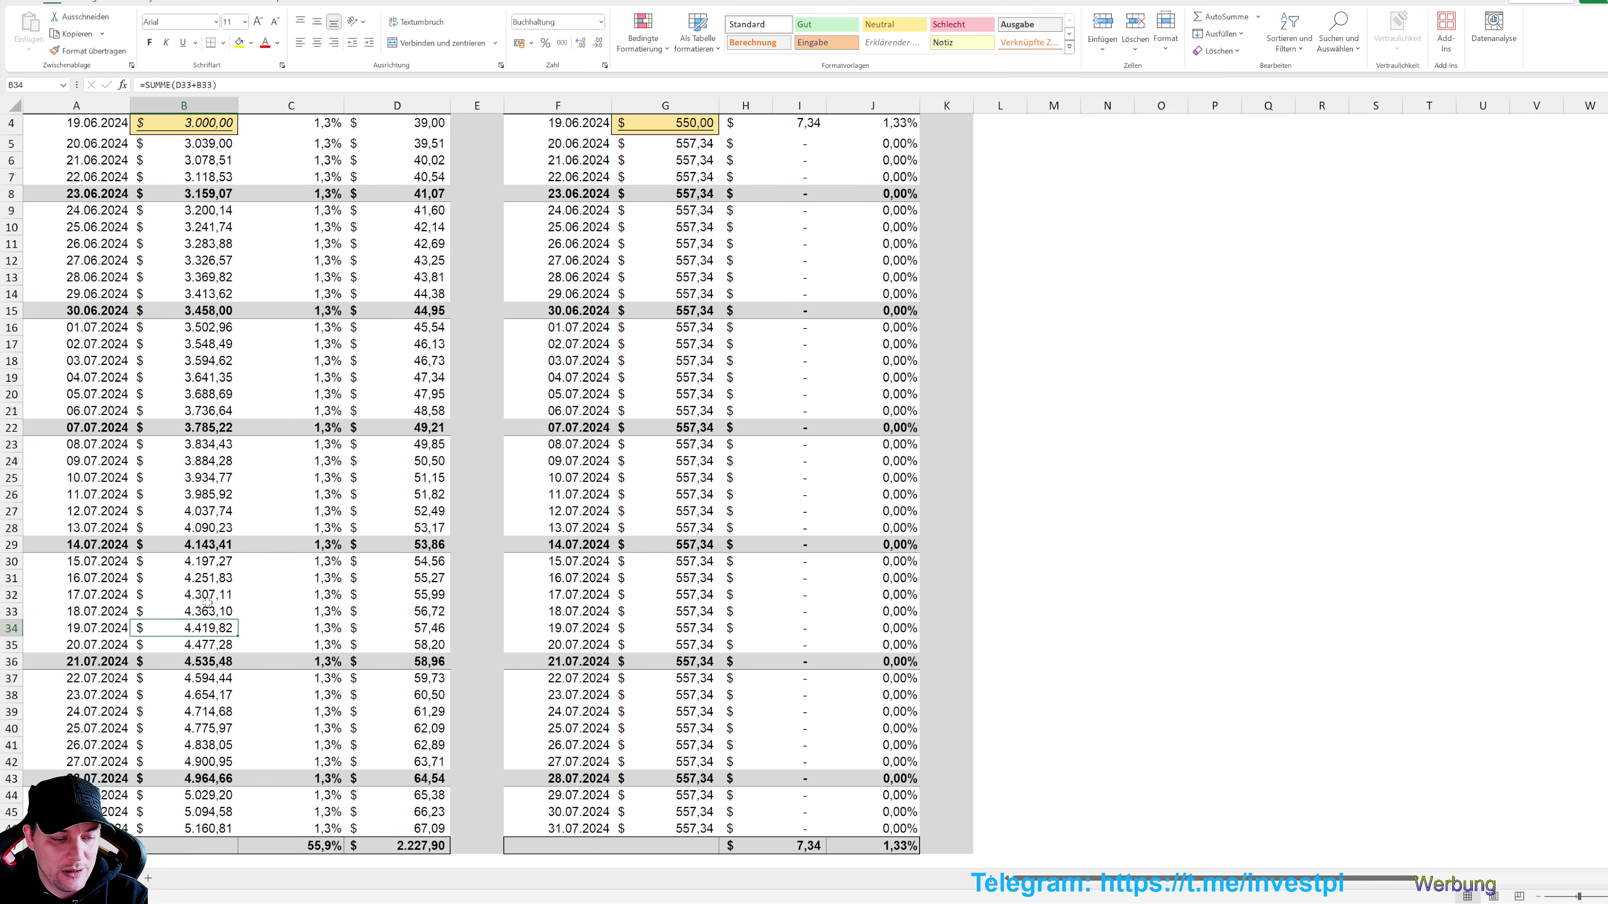
pyautogui.scroll(-2, 204, 630)
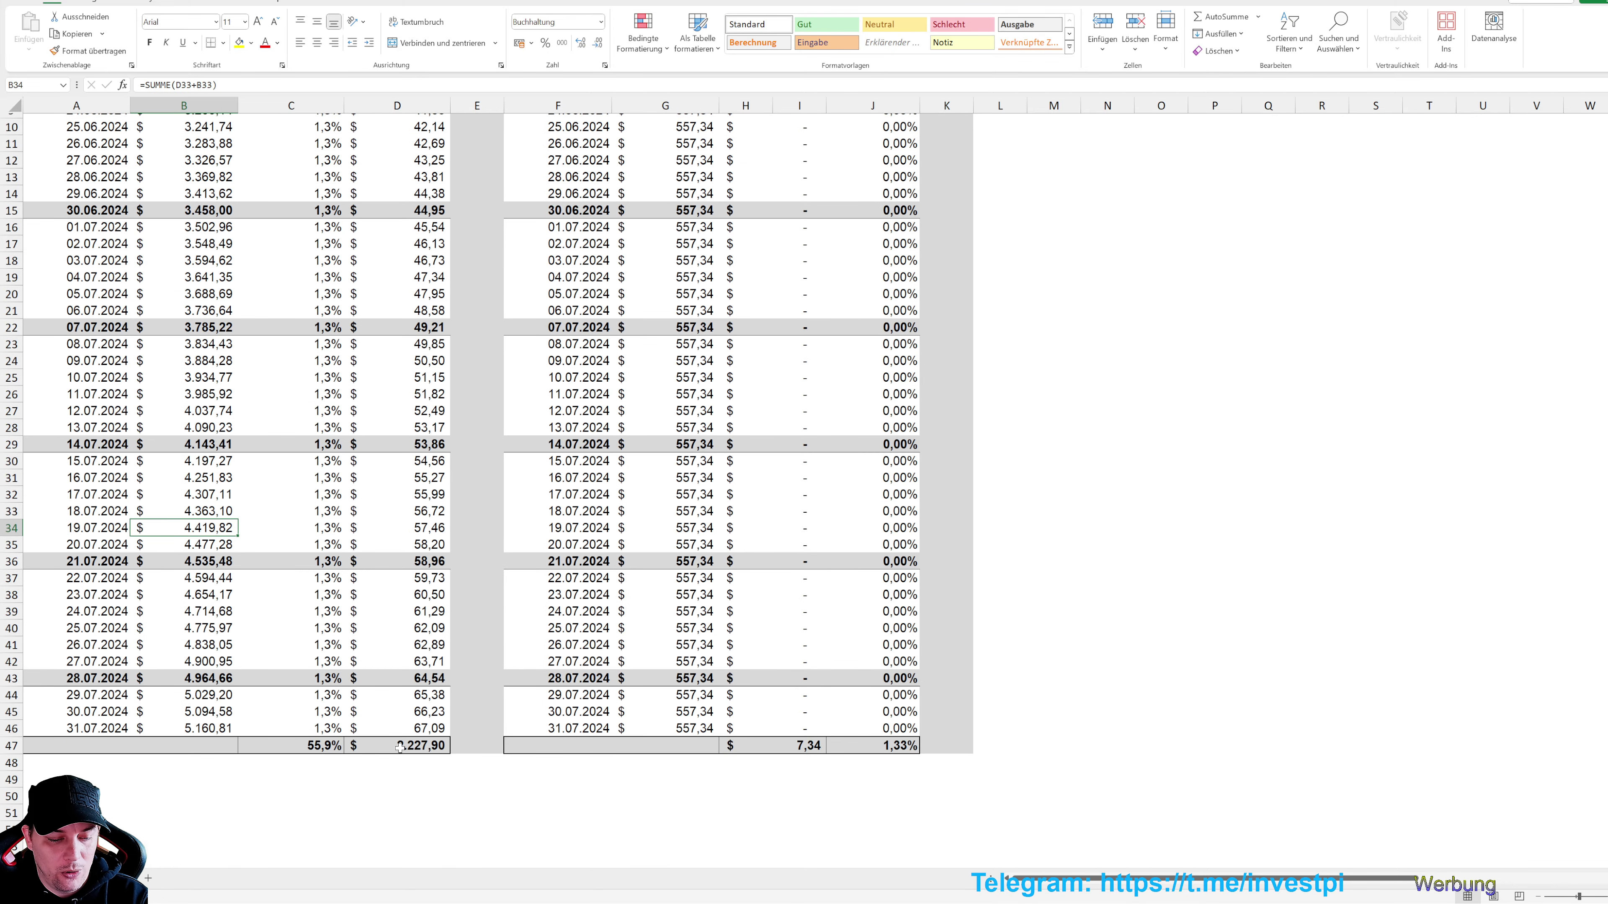
pyautogui.scroll(3, 206, 602)
pyautogui.scroll(-6, 208, 563)
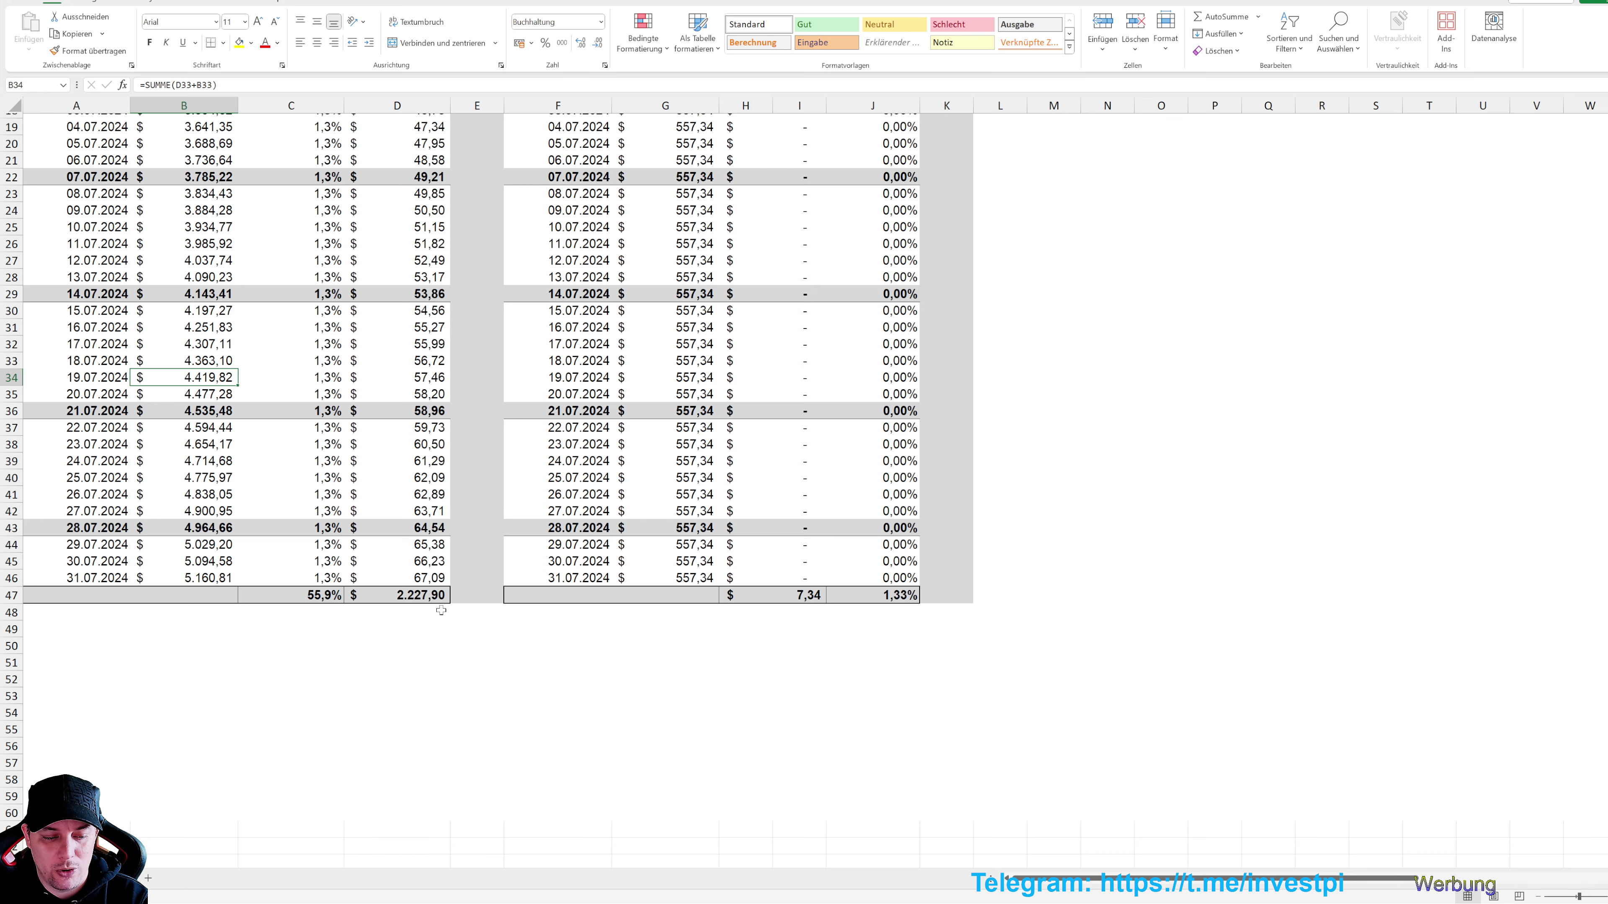
pyautogui.scroll(6, 120, 294)
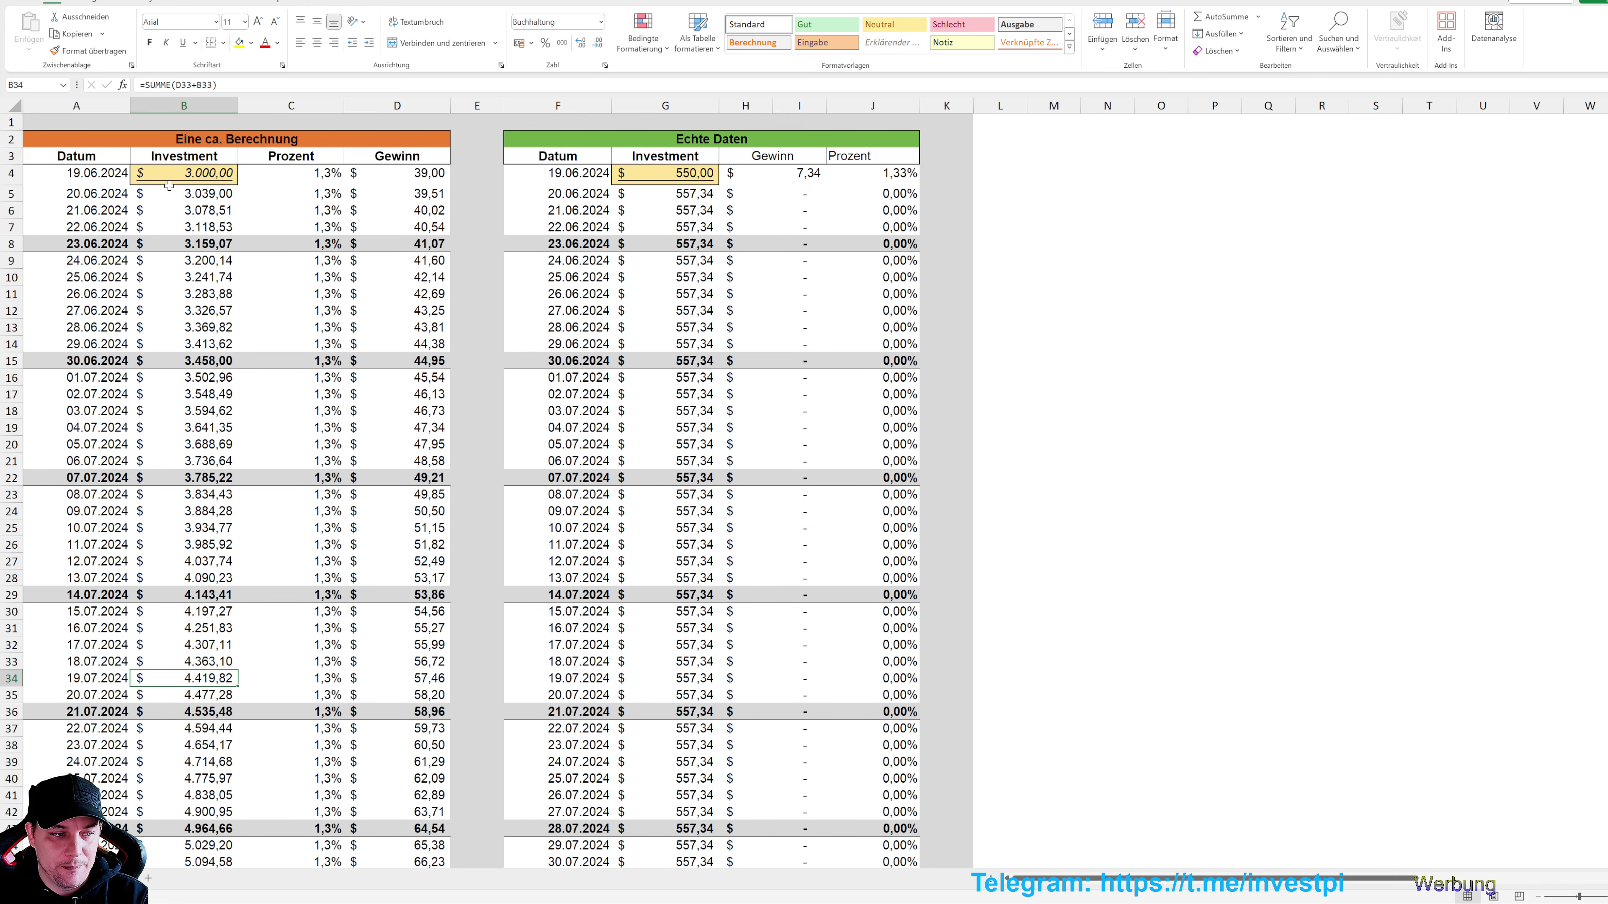
# Set the starting investment of the projected calculation on 19.06.2024 to 550 dollars
pyautogui.click(185, 176)
pyautogui.write('550')
pyautogui.press('Return')
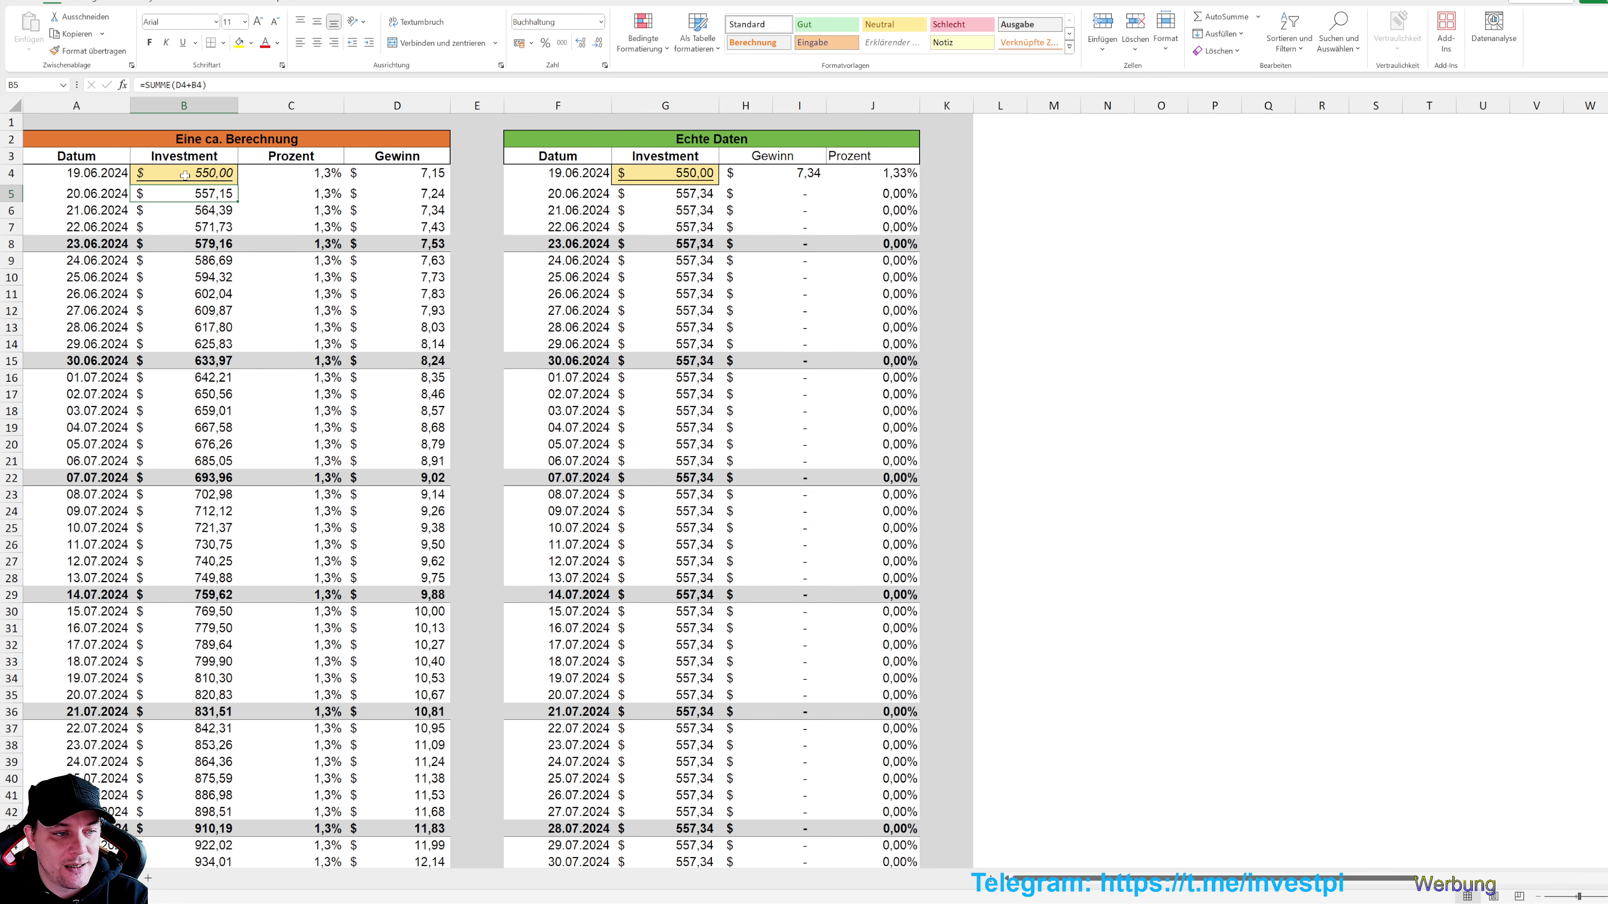
# Highlight the dates of the projected calculation from 19.06.2024 through late July to review the tracking period
pyautogui.click(90, 173)
pyautogui.moveTo(89, 174); pyautogui.dragTo(95, 811)
pyautogui.click(314, 376)
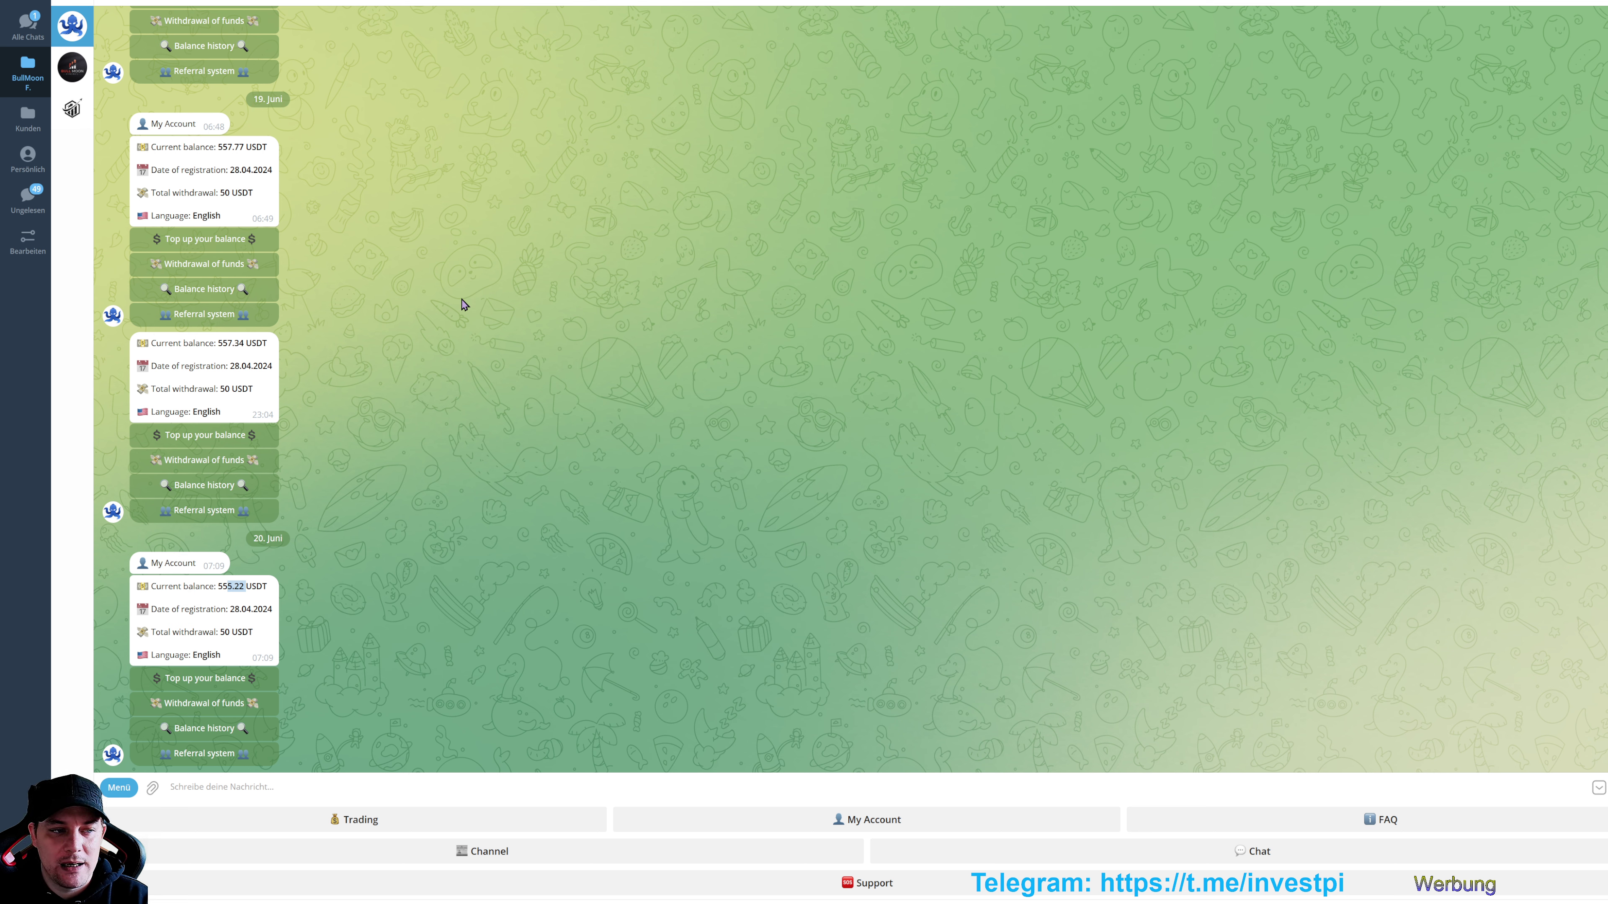
# Switch to Telegram and open the BullMoon Finance chat with its latest trading updates
pyautogui.click(74, 69)
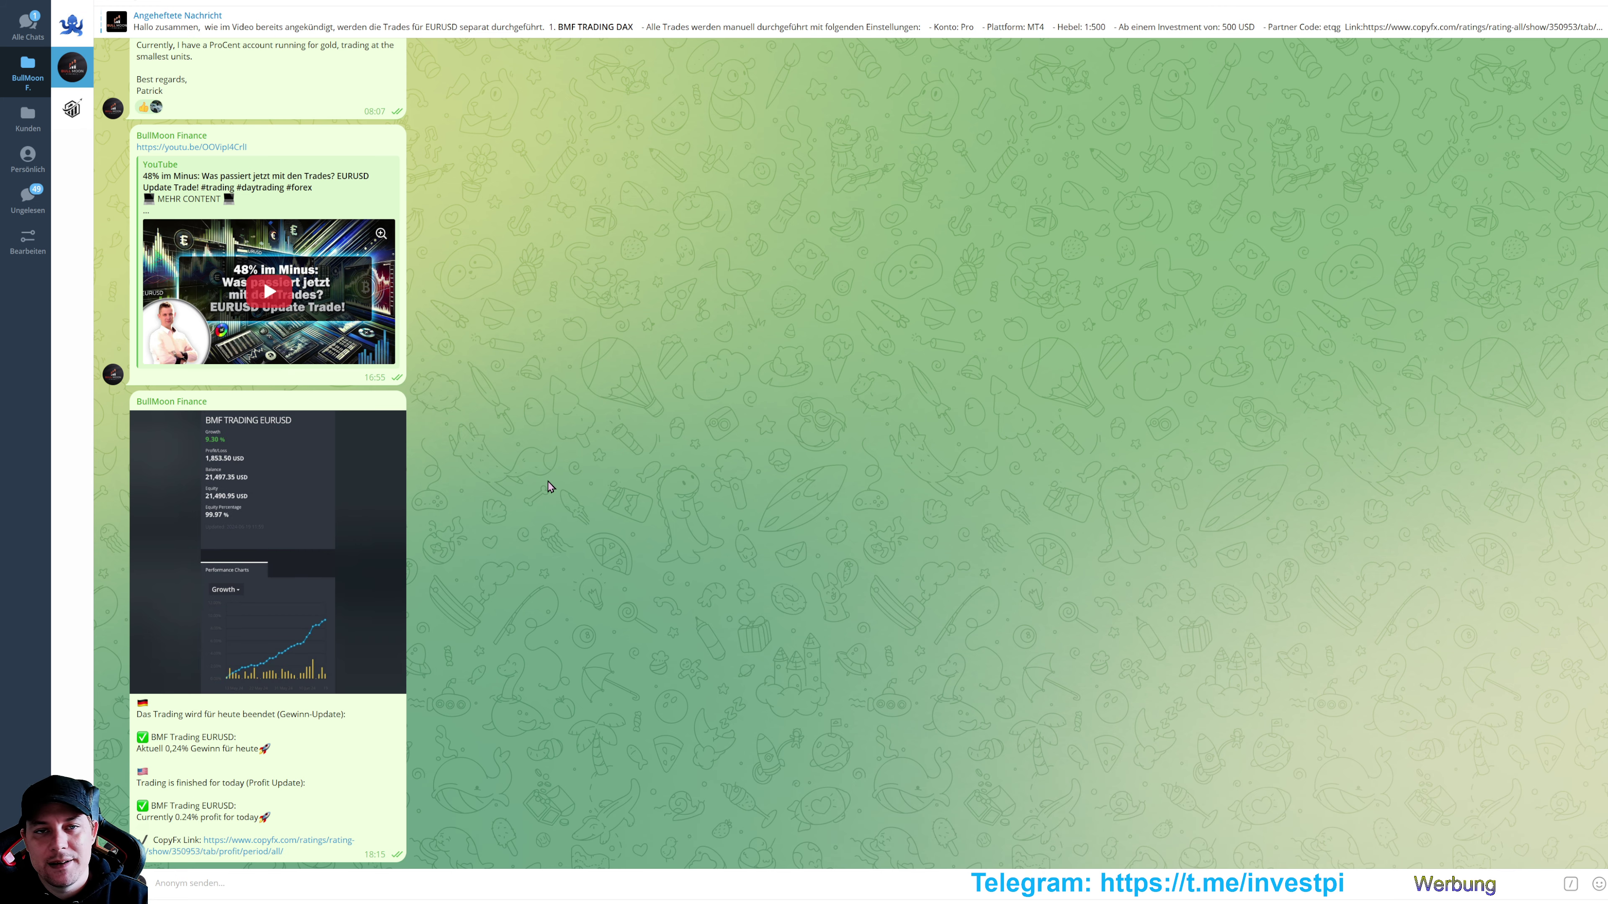